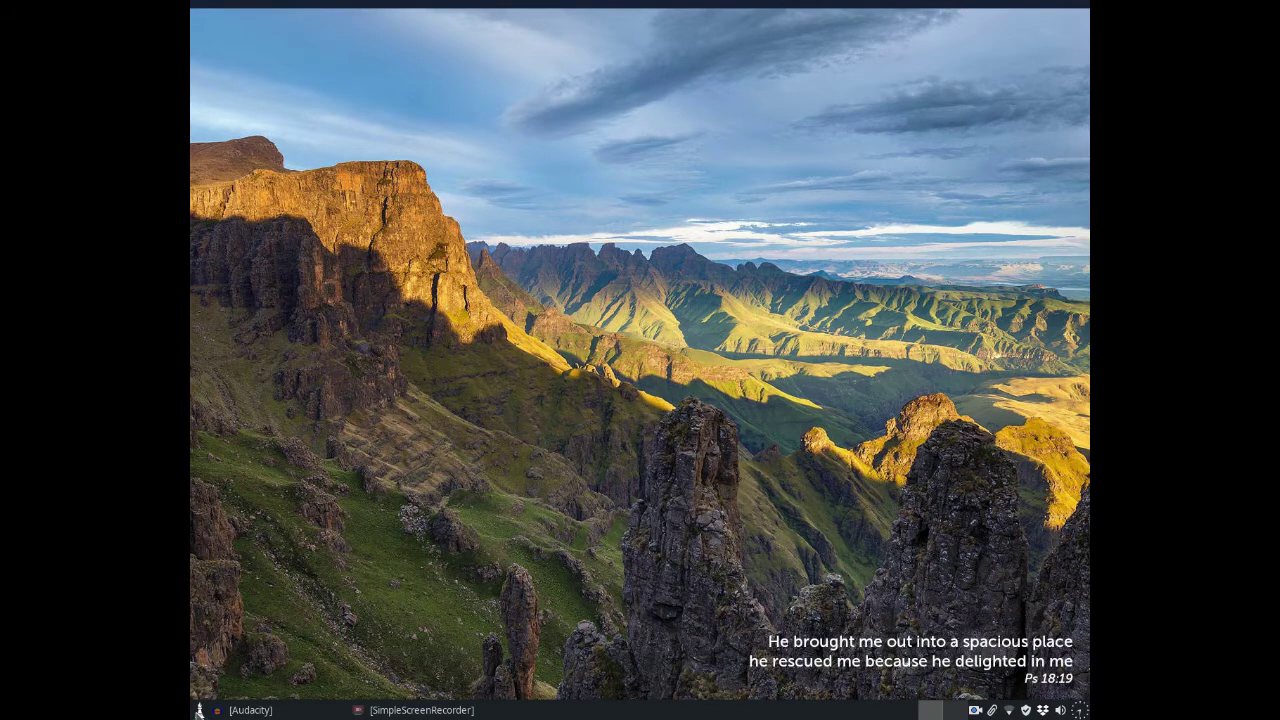
Step: Open the list of installed applications from the taskbar to find Brave
click(200, 710)
Step: Launch Brave and load the umc.org.za website
click(355, 406)
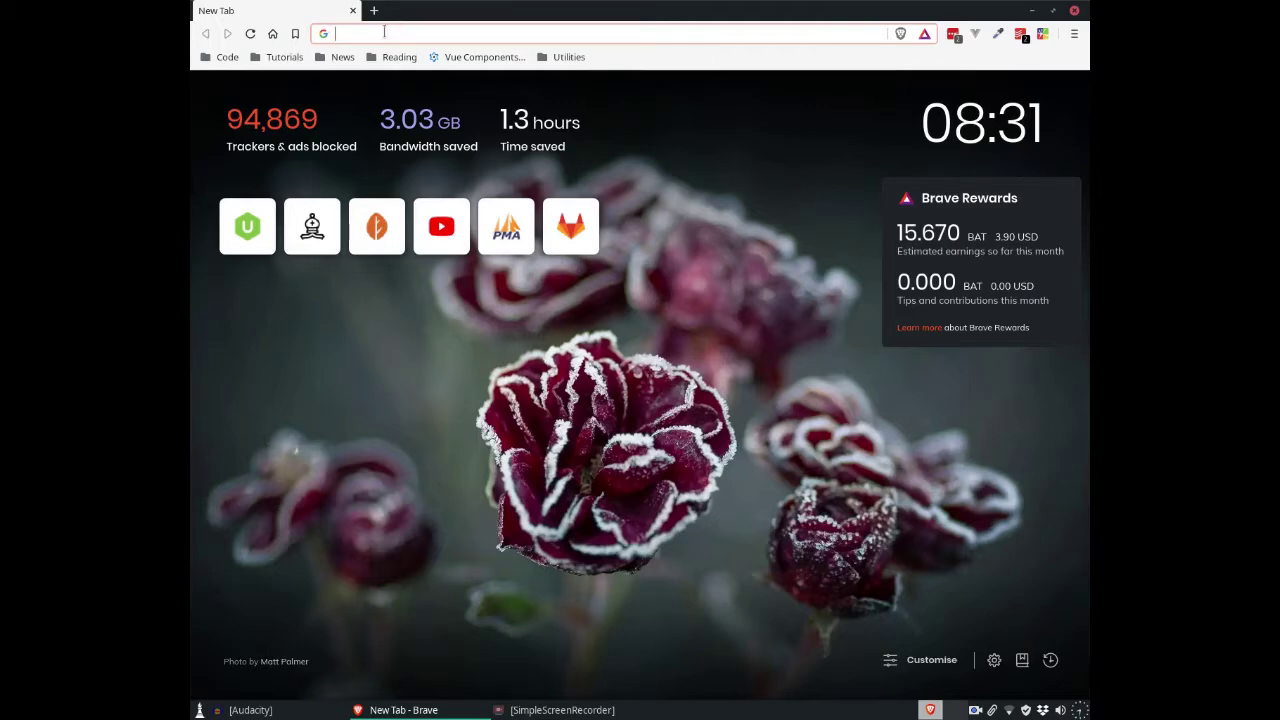
text(umc.or)
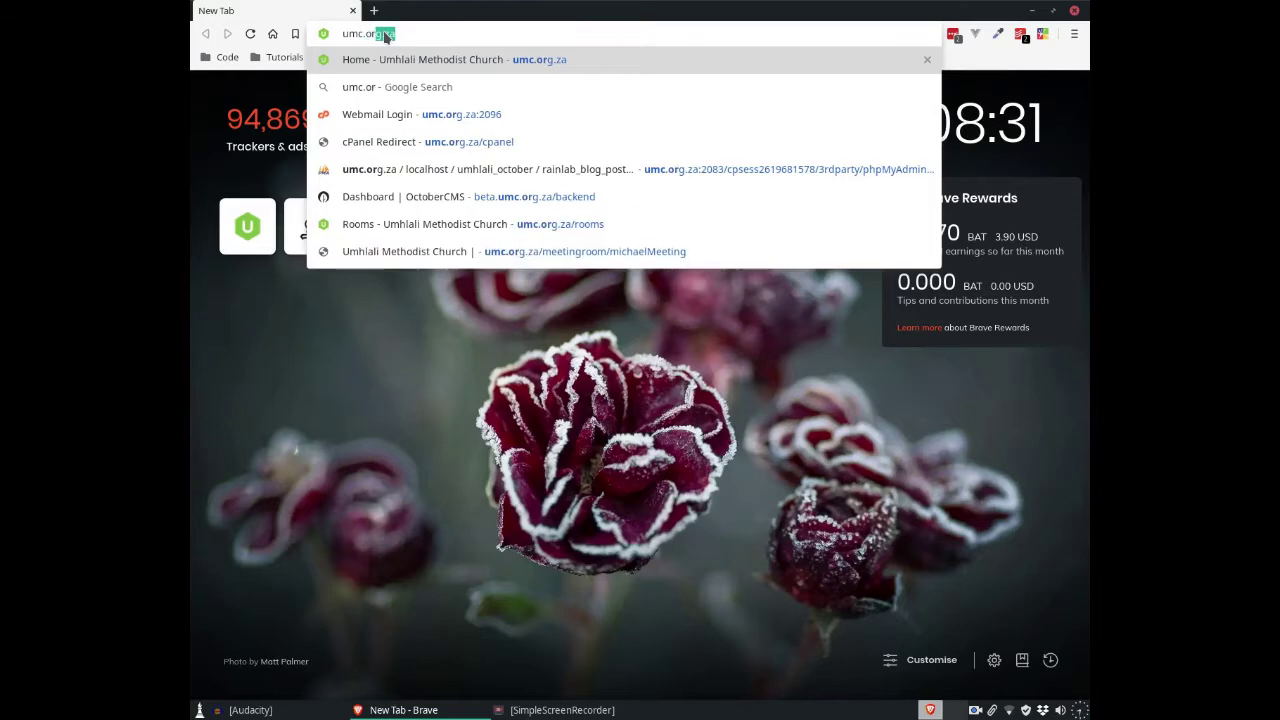
text(g.za)
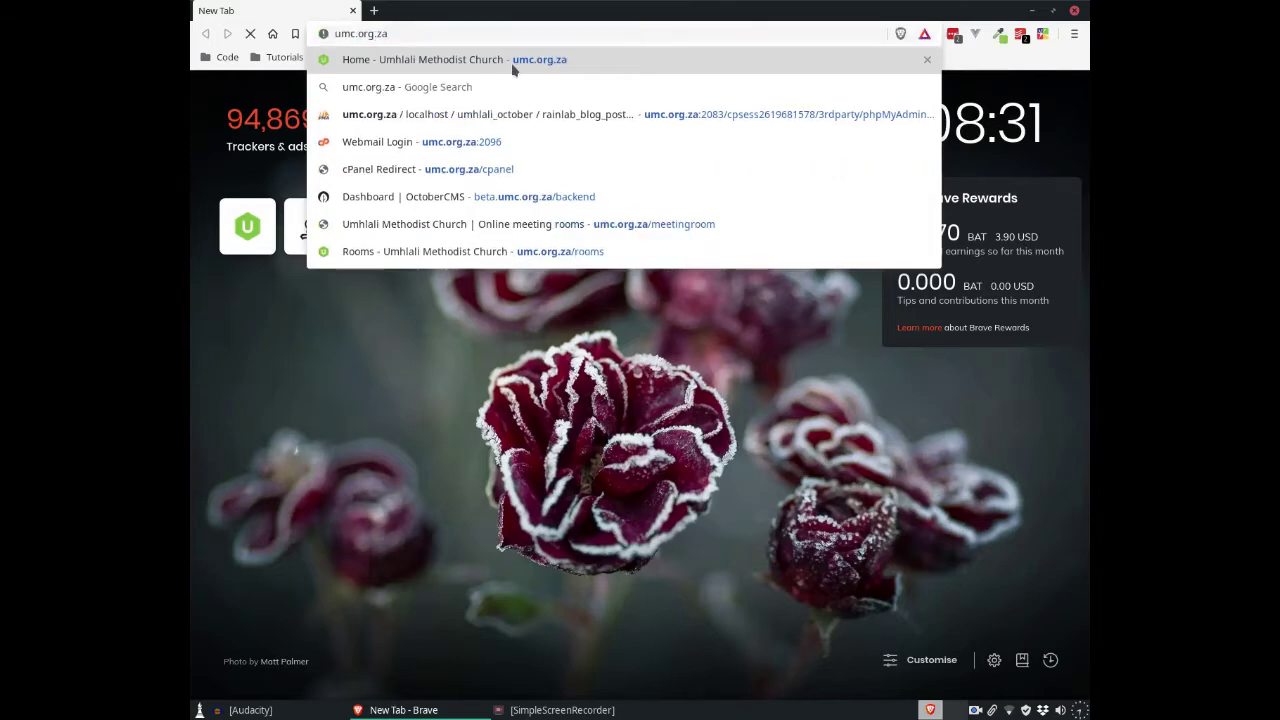
key(Return)
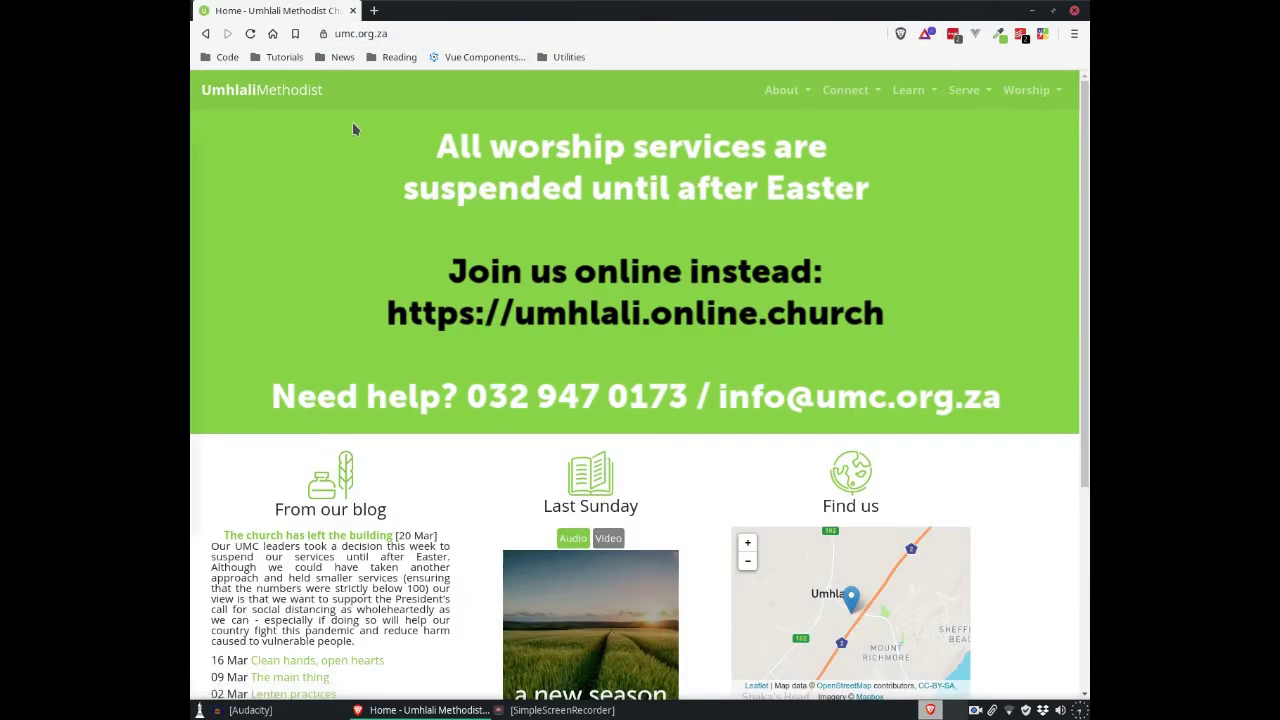
Step: Go to Connect > Online rooms and enter the visitor's name at the prompt
click(852, 91)
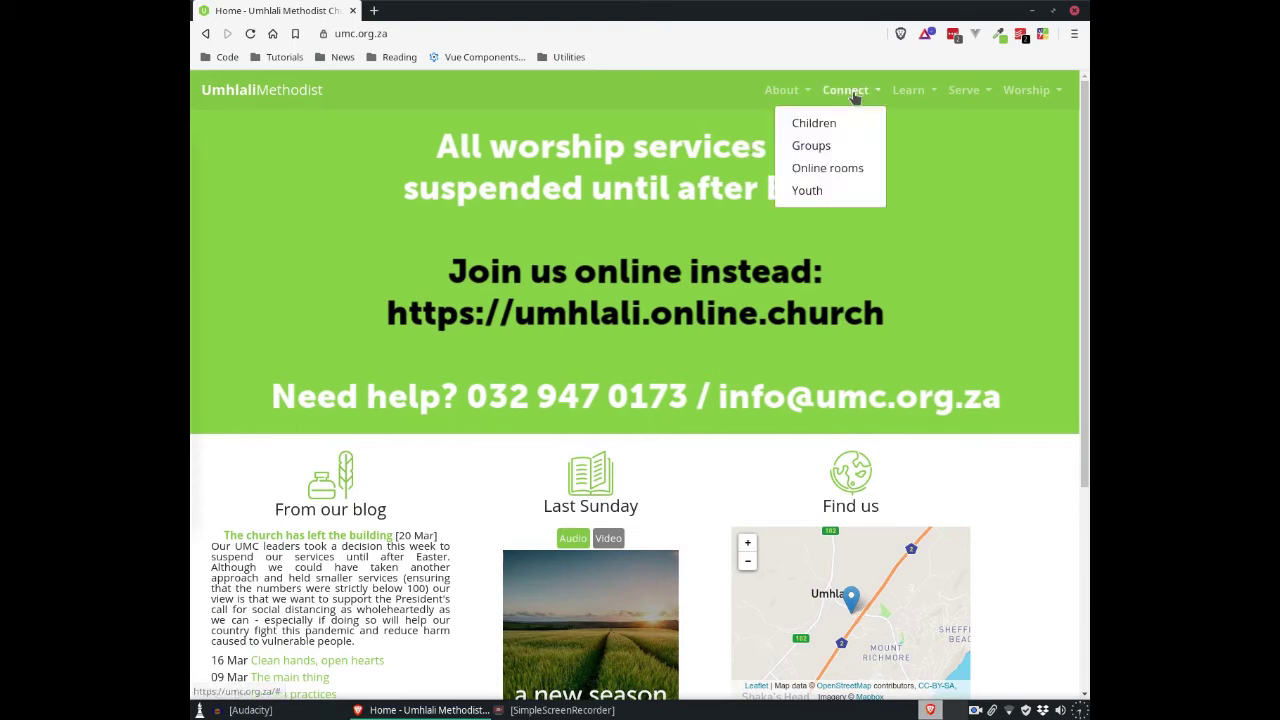
click(842, 170)
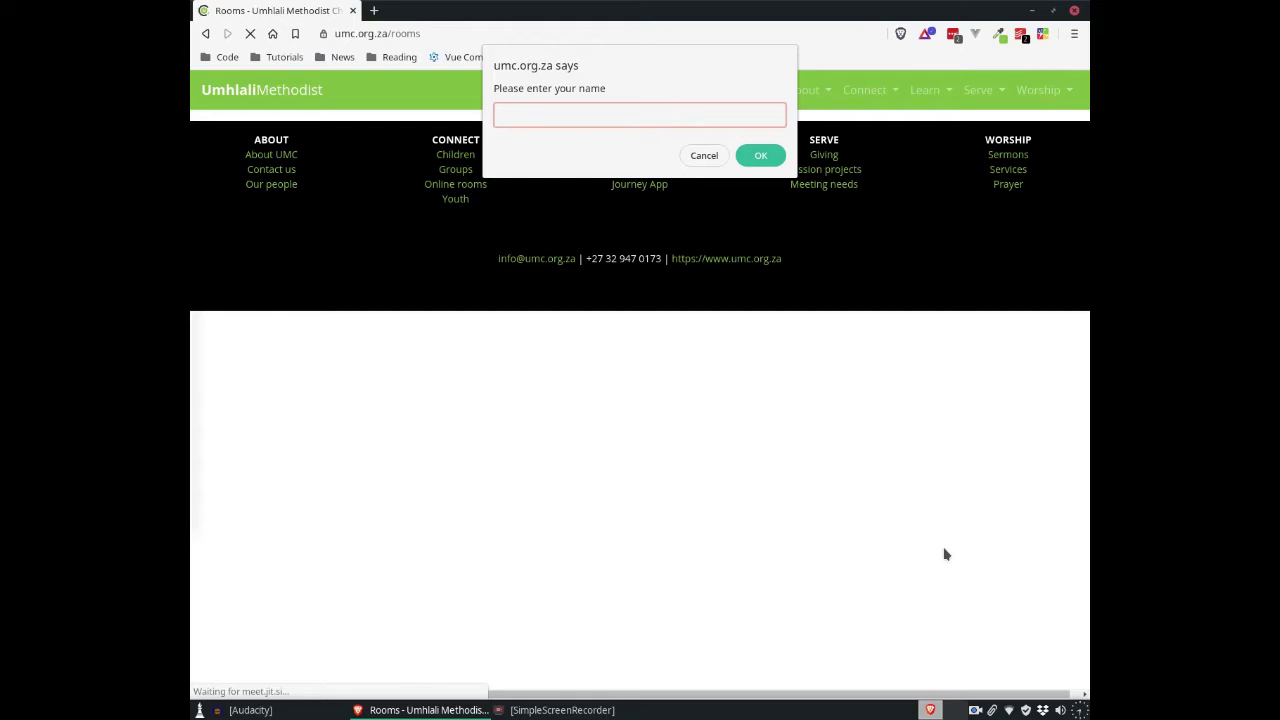
text(Michael)
click(771, 163)
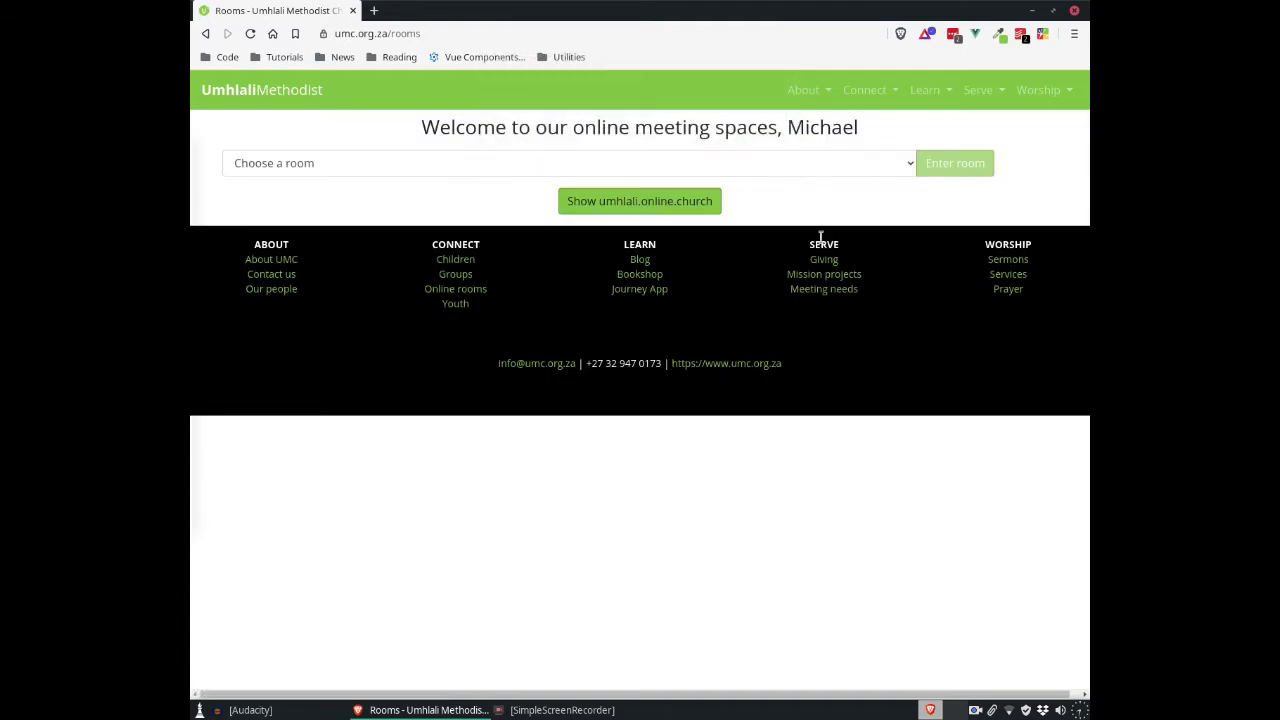
Step: Choose the personal visit room from the Choose a room list and enter it
click(354, 165)
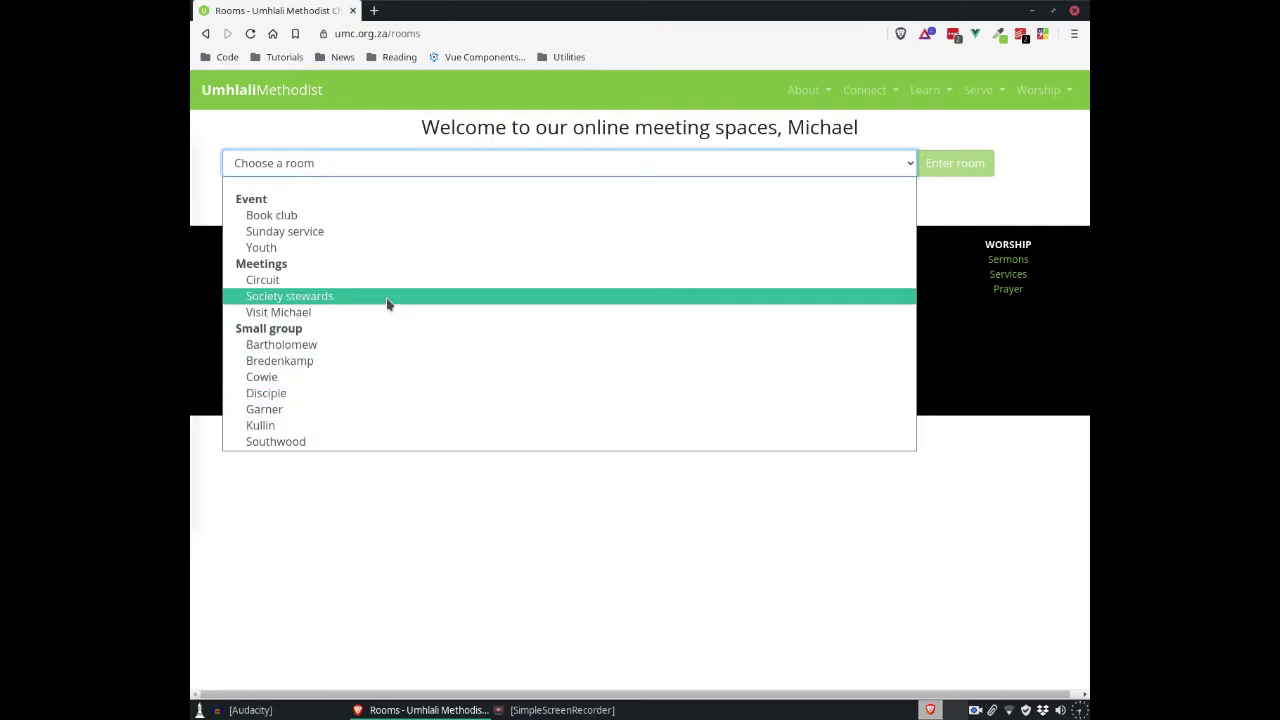
click(531, 316)
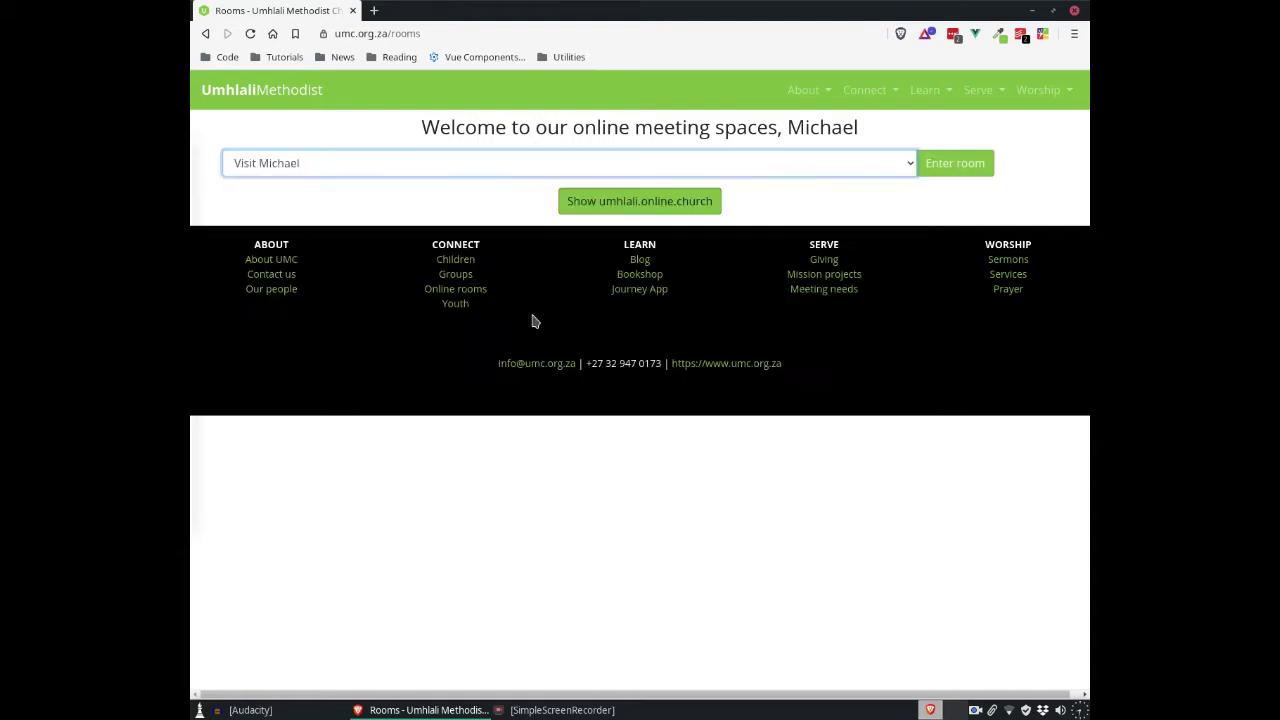
click(950, 165)
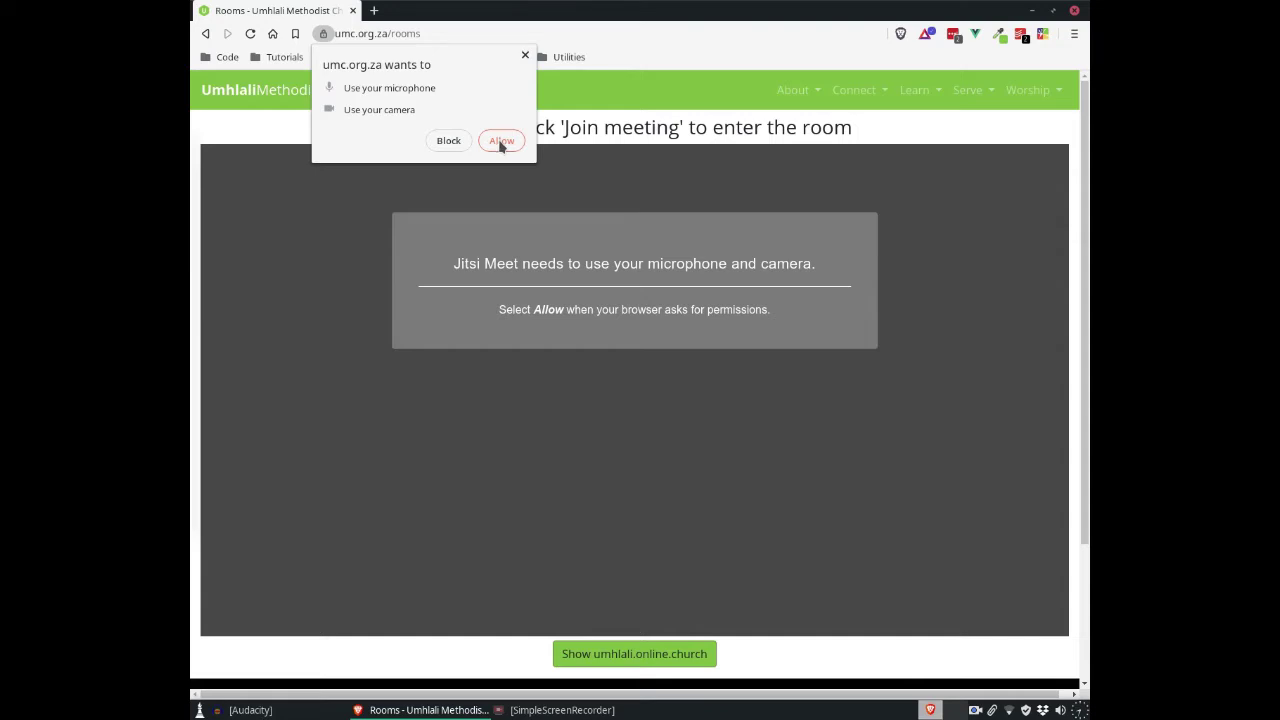
Step: Allow microphone and camera access, then join the meeting room
click(501, 141)
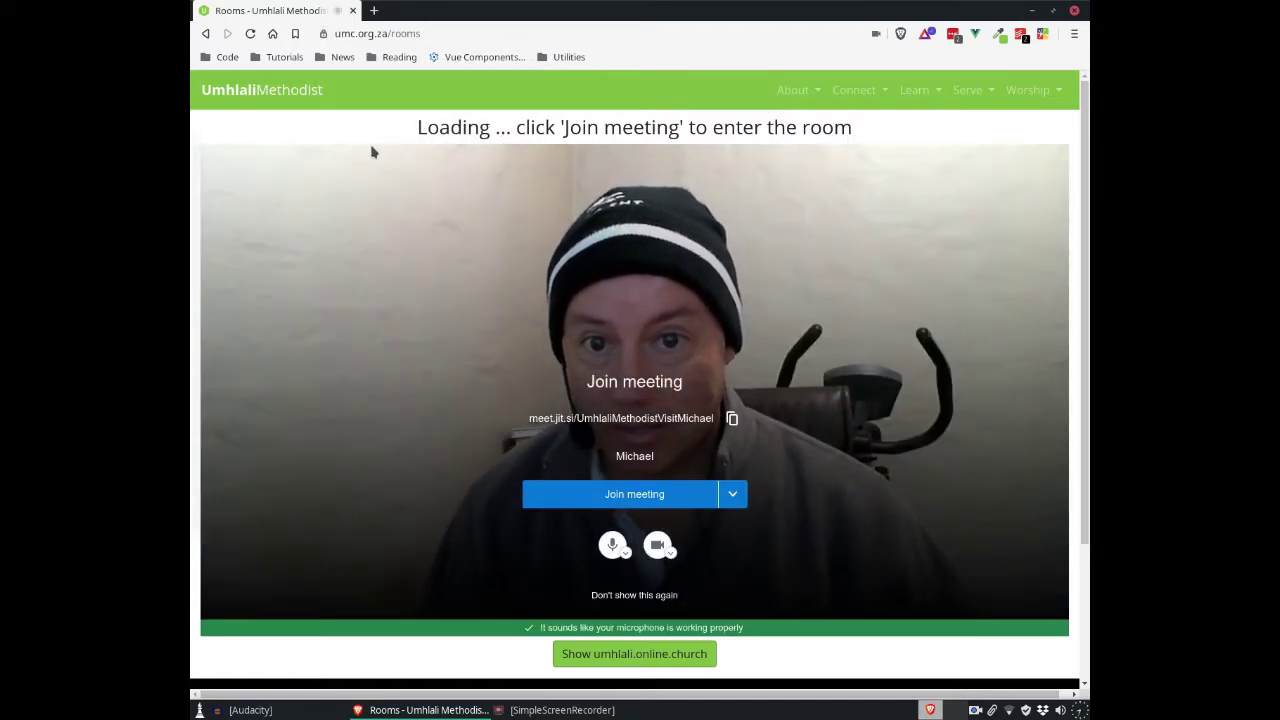
drag(559, 127, 852, 130)
click(597, 230)
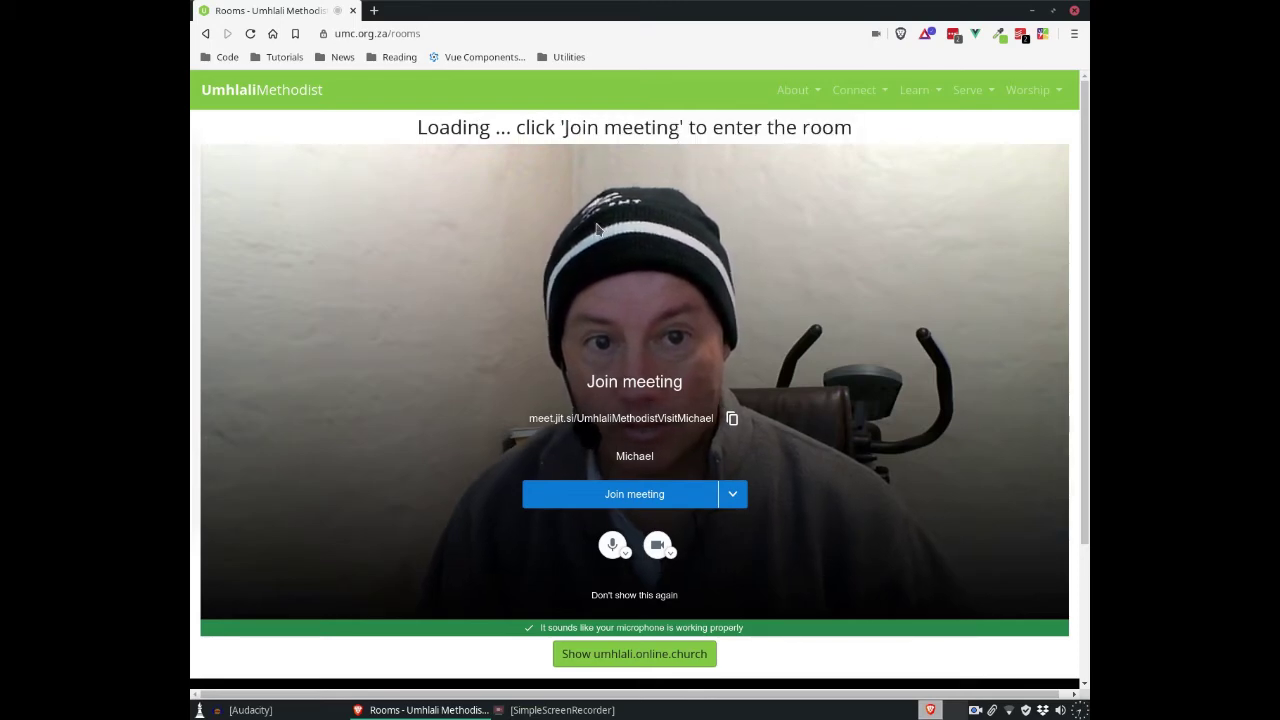
click(634, 497)
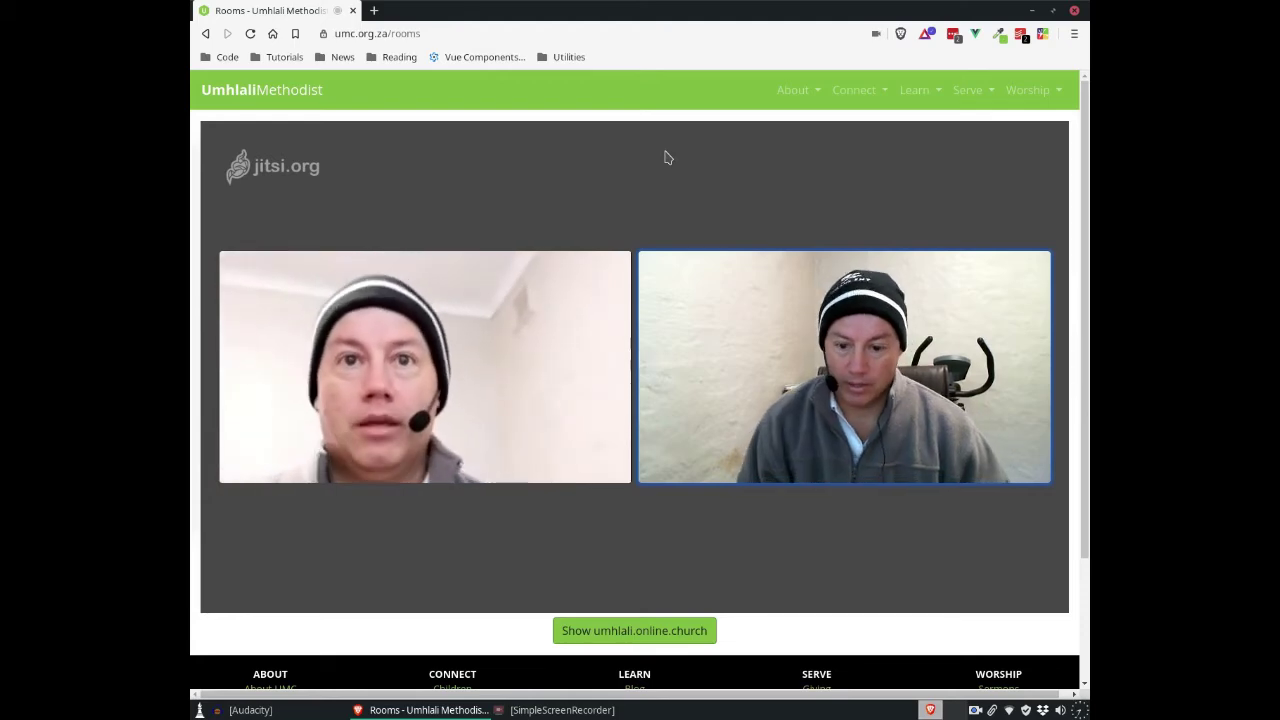
Step: Bring up the meeting toolbar while the second participant's video joins
mouse_move(566, 334)
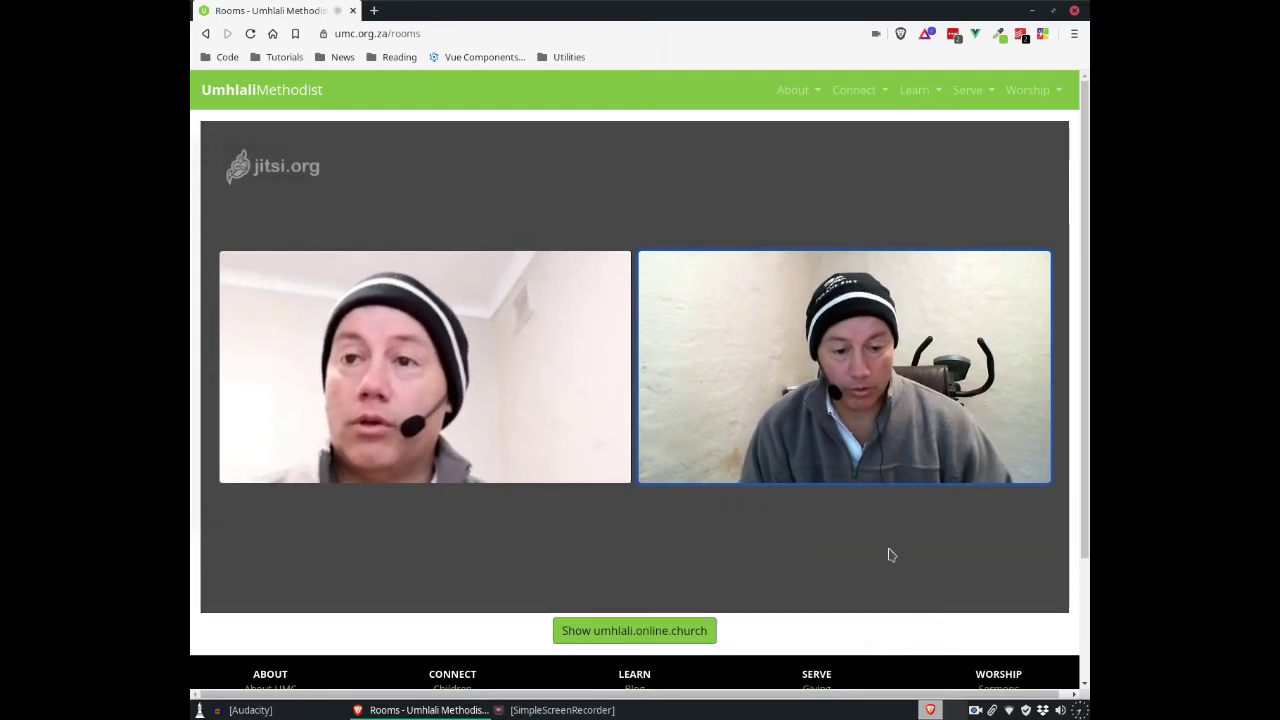
mouse_move(890, 553)
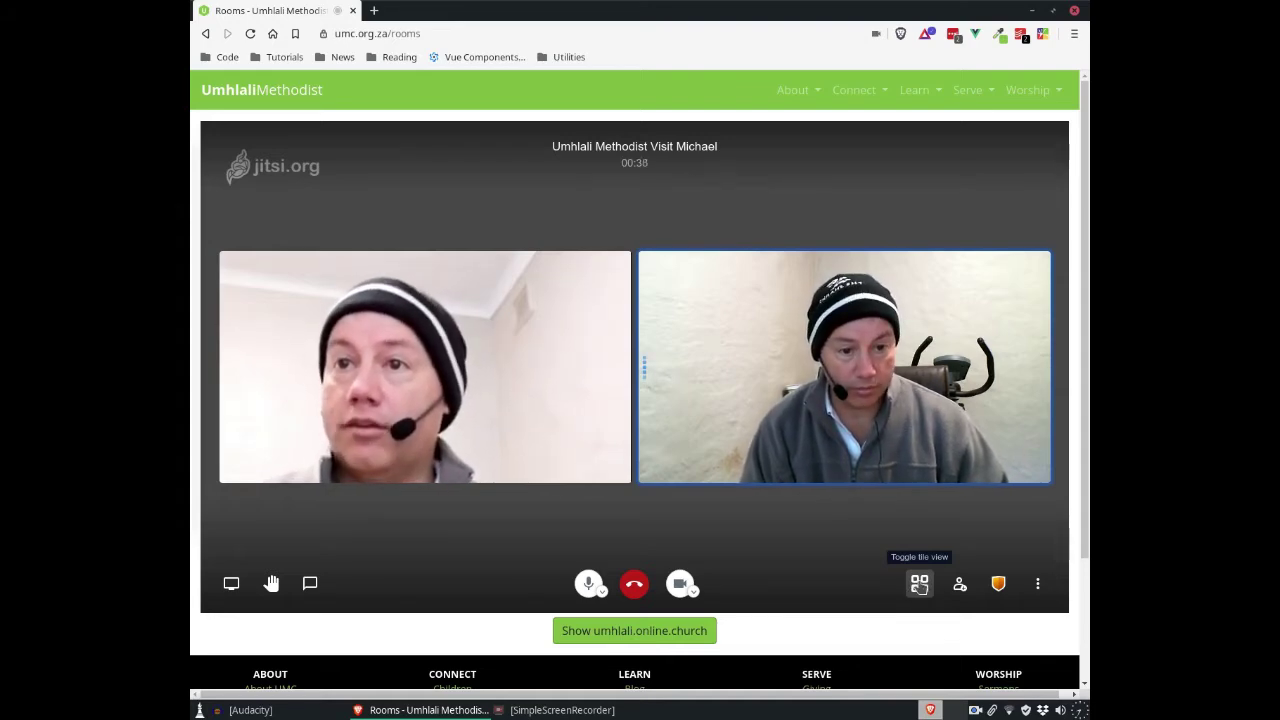
click(919, 585)
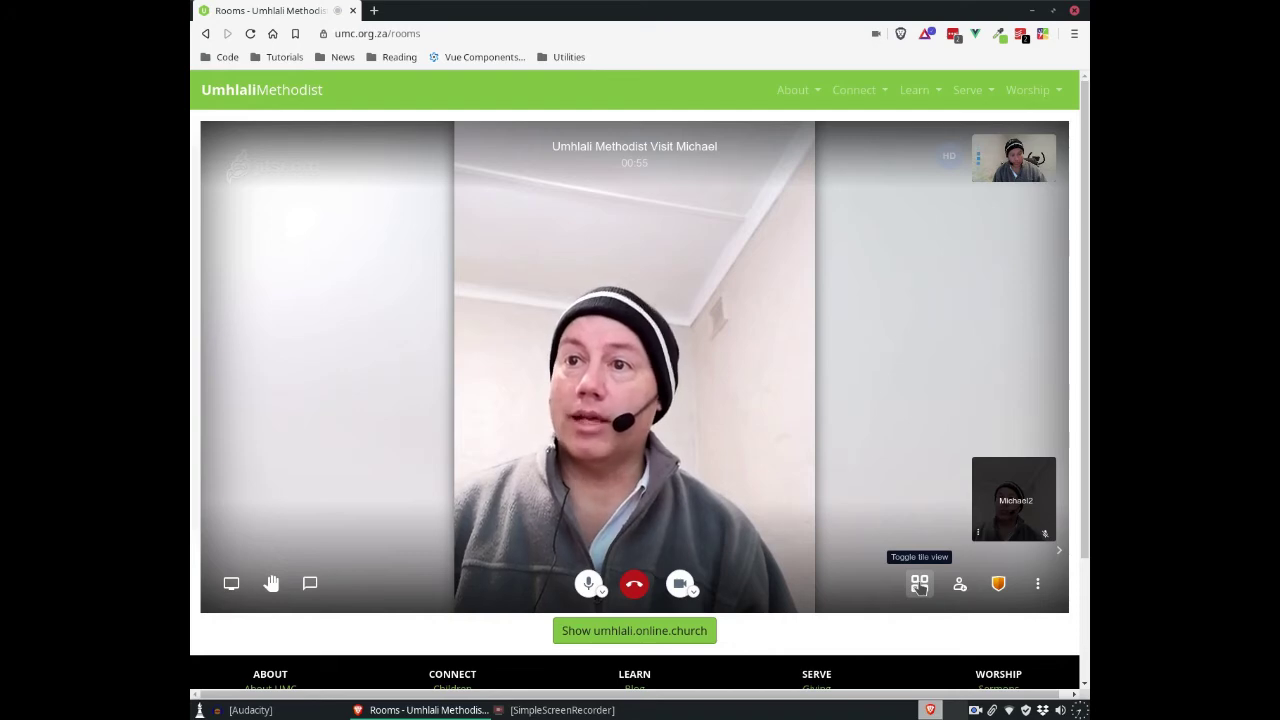
click(919, 585)
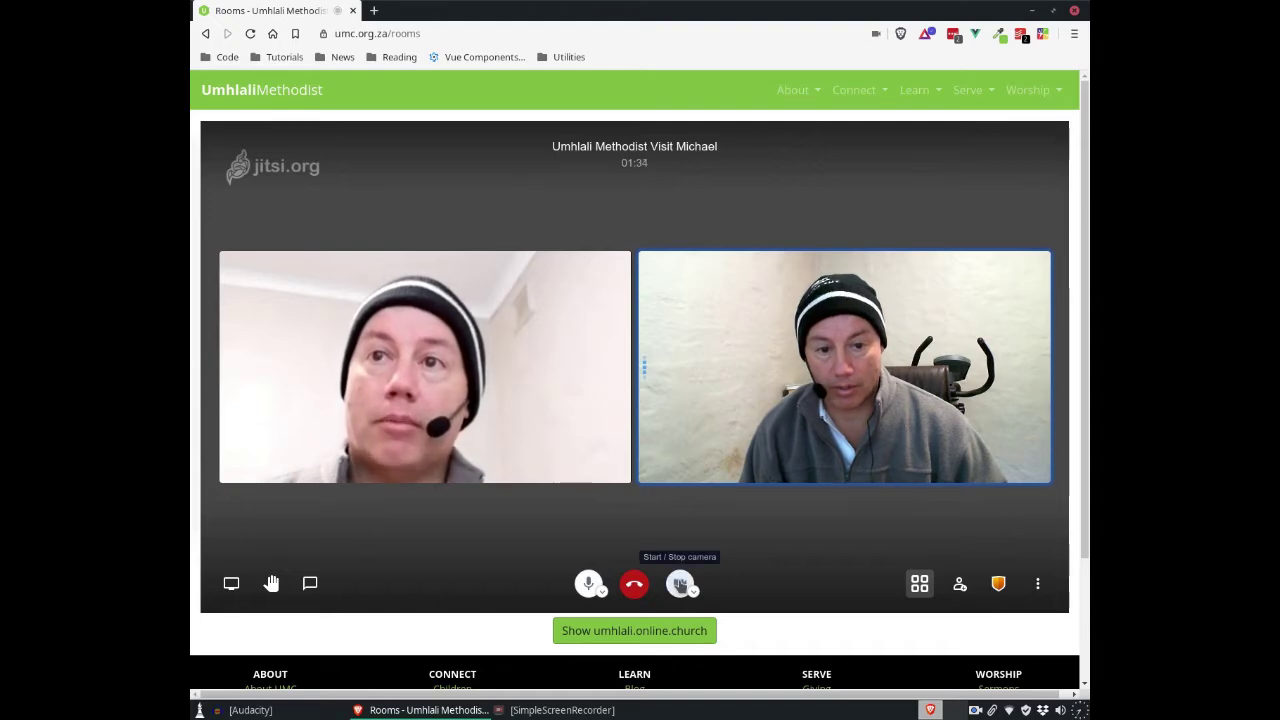
Step: Turn the camera off, mute and unmute the microphone, then turn the camera back on
click(680, 584)
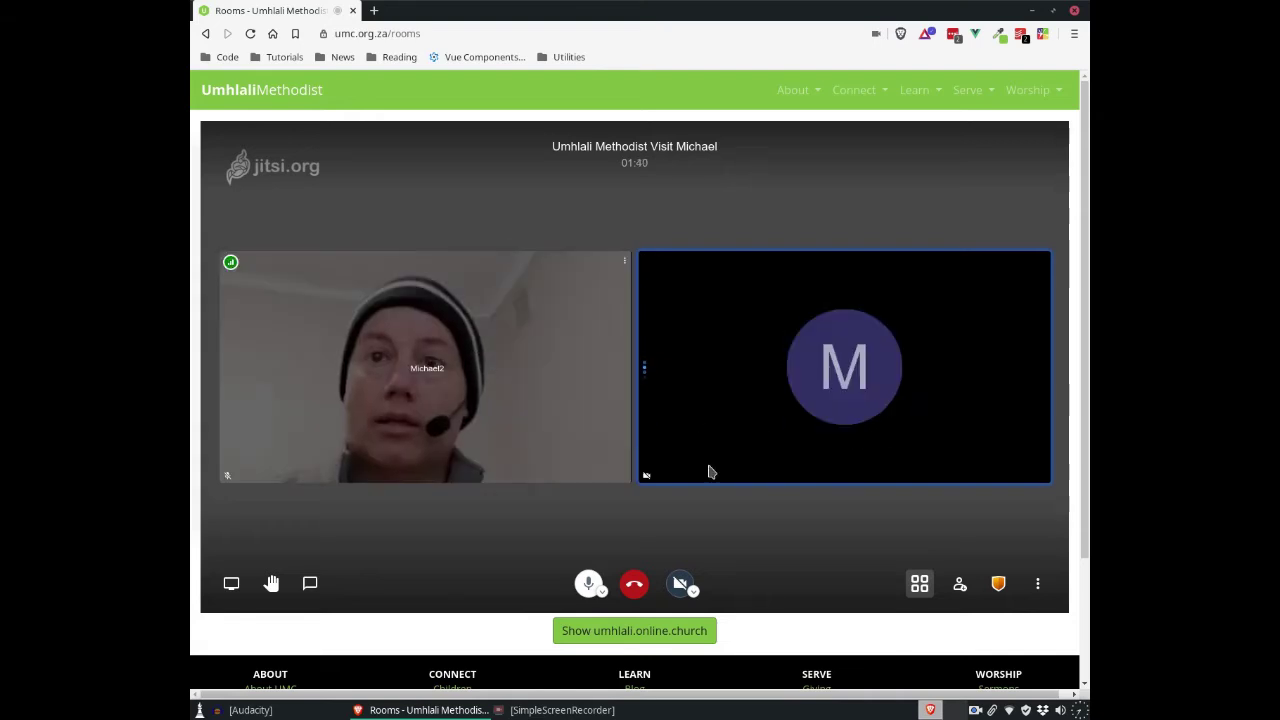
mouse_move(646, 478)
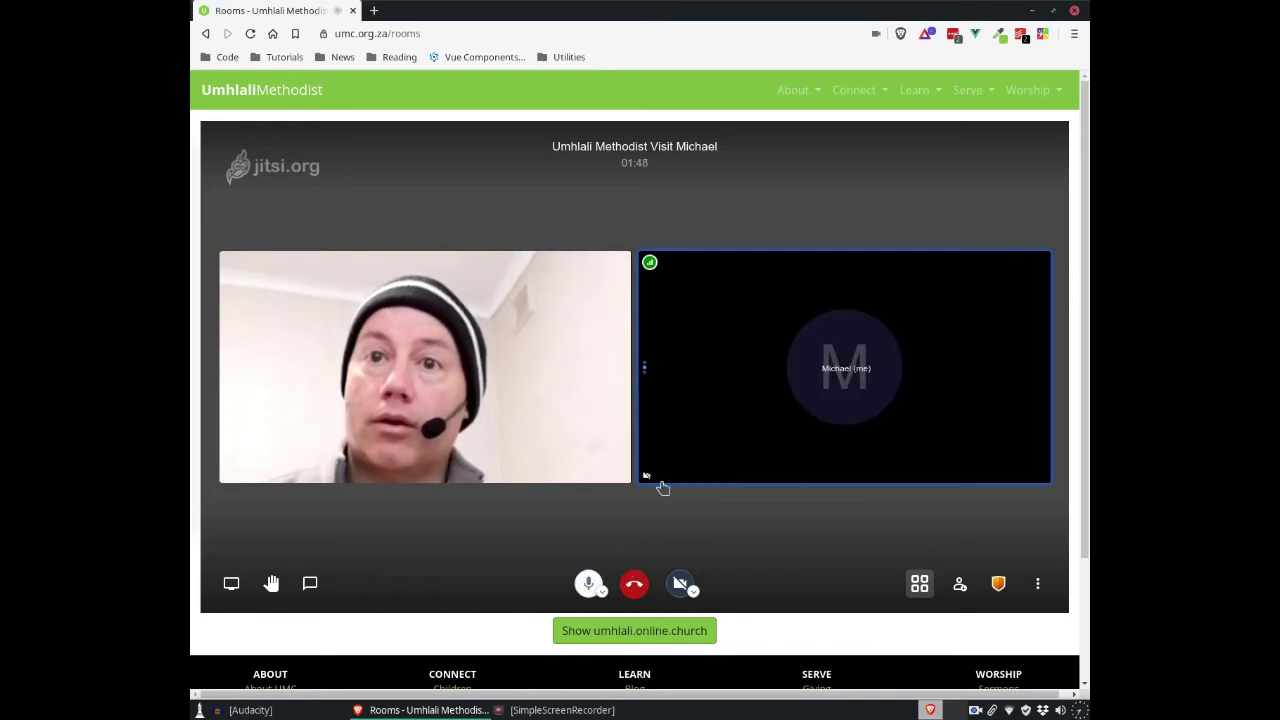
click(588, 583)
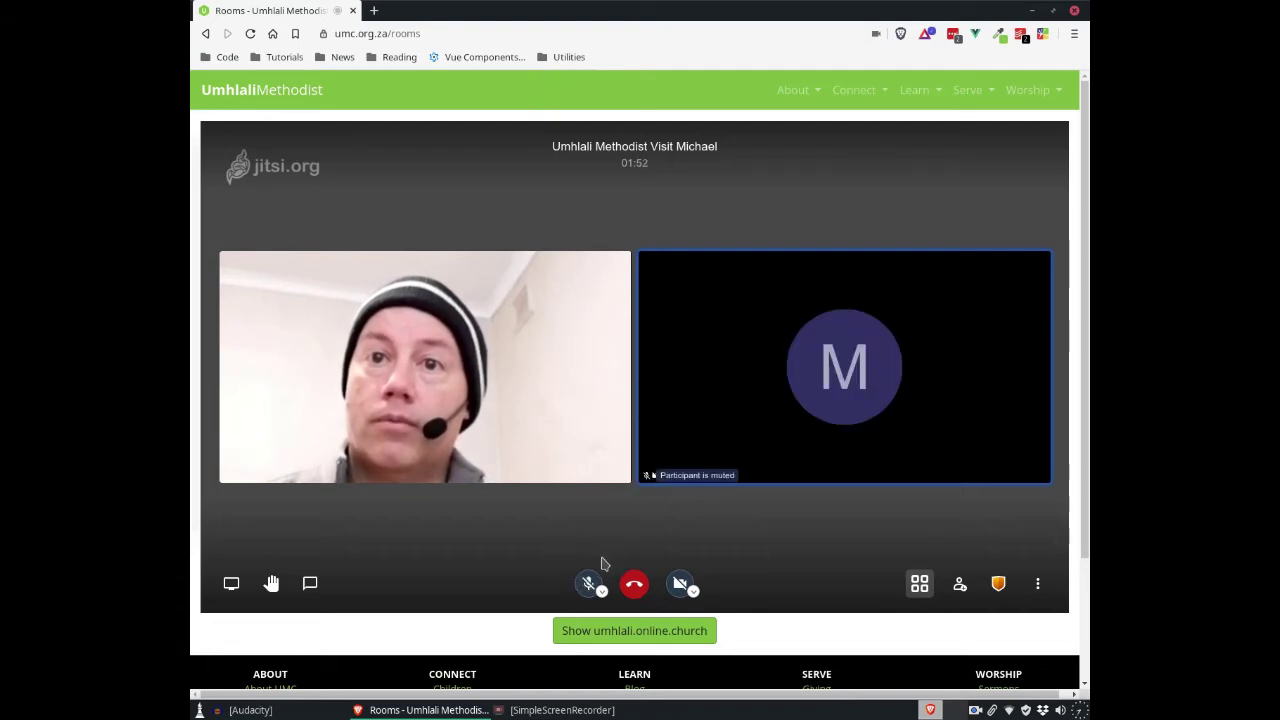
click(589, 583)
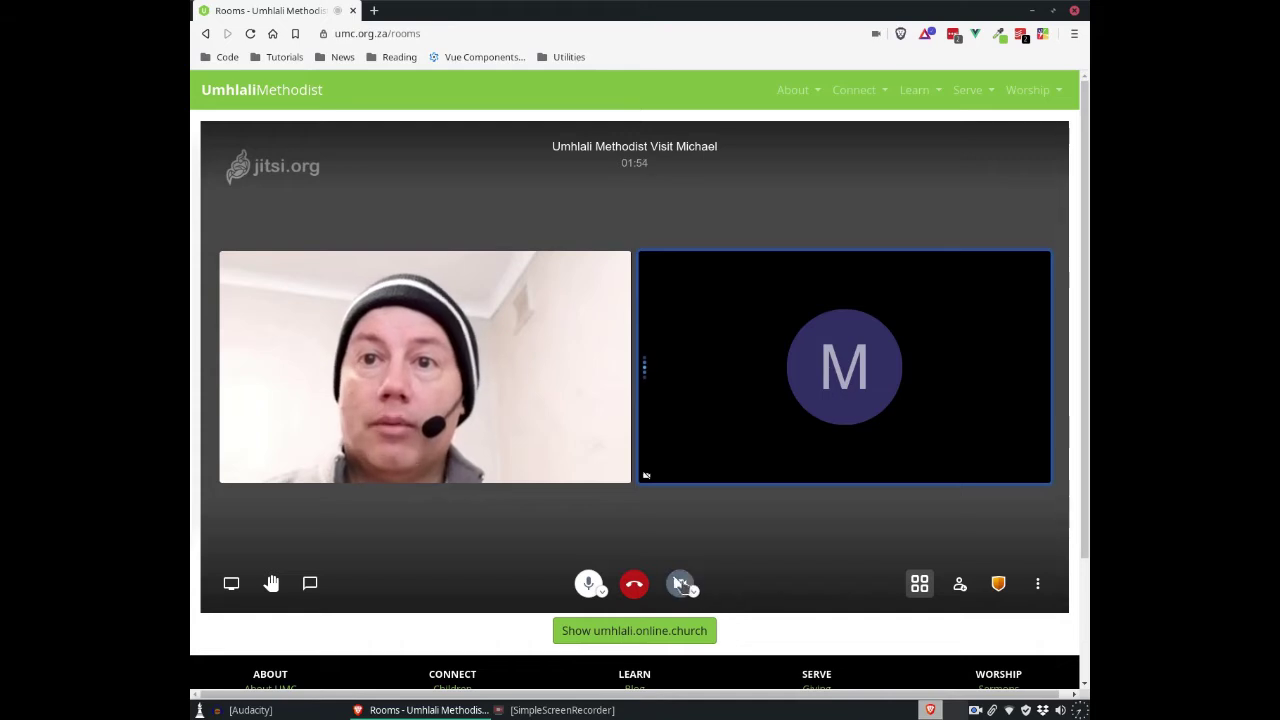
click(682, 583)
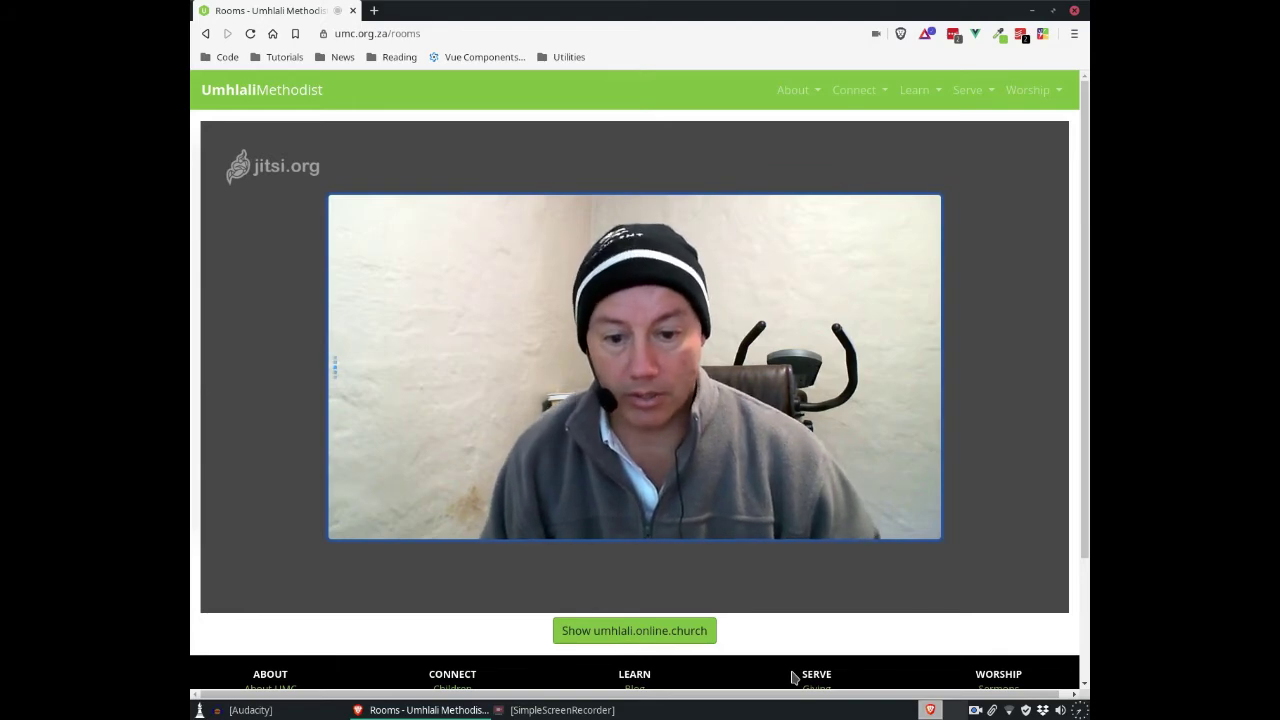
Step: Set a meeting password in Security options and close the dialog
mouse_move(933, 604)
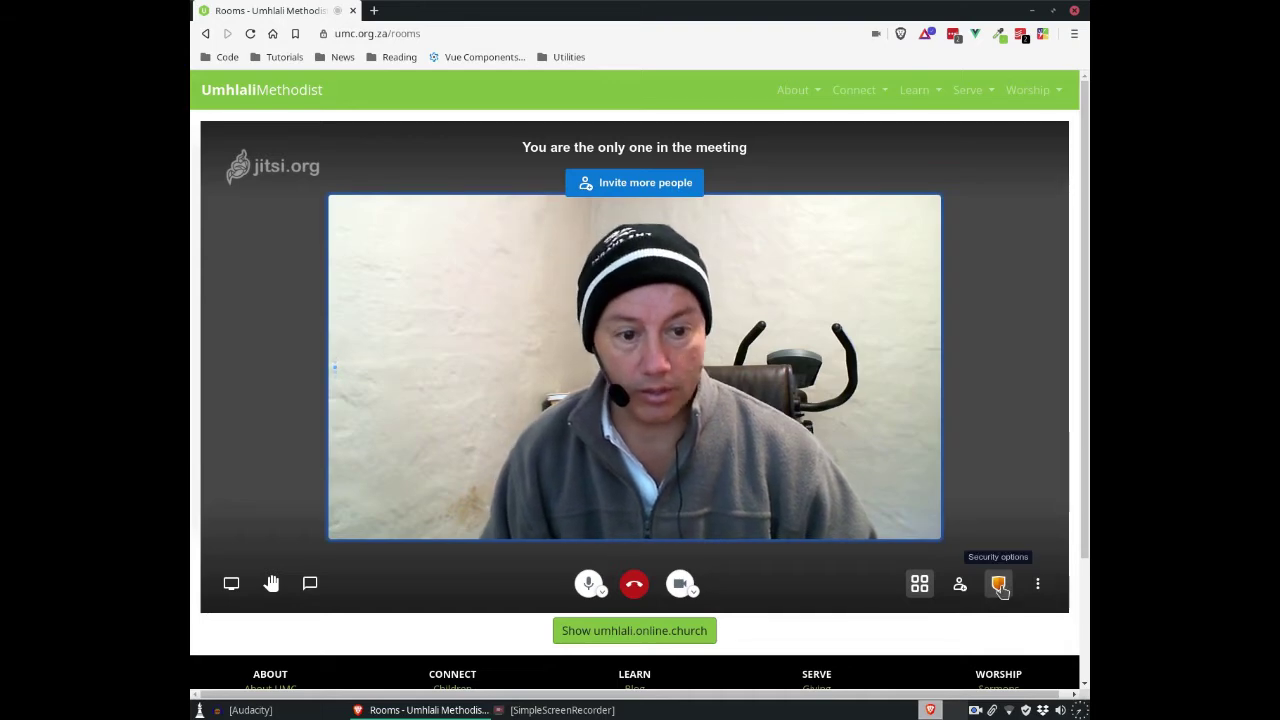
click(999, 586)
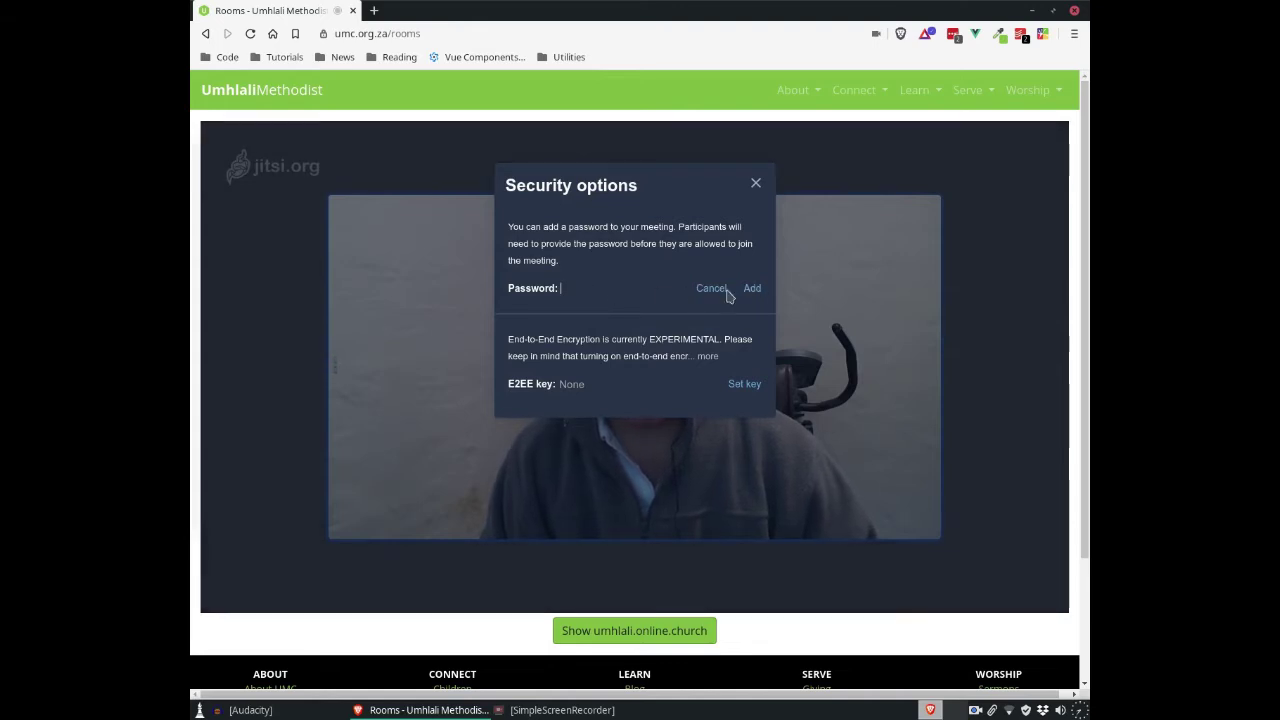
text(1234)
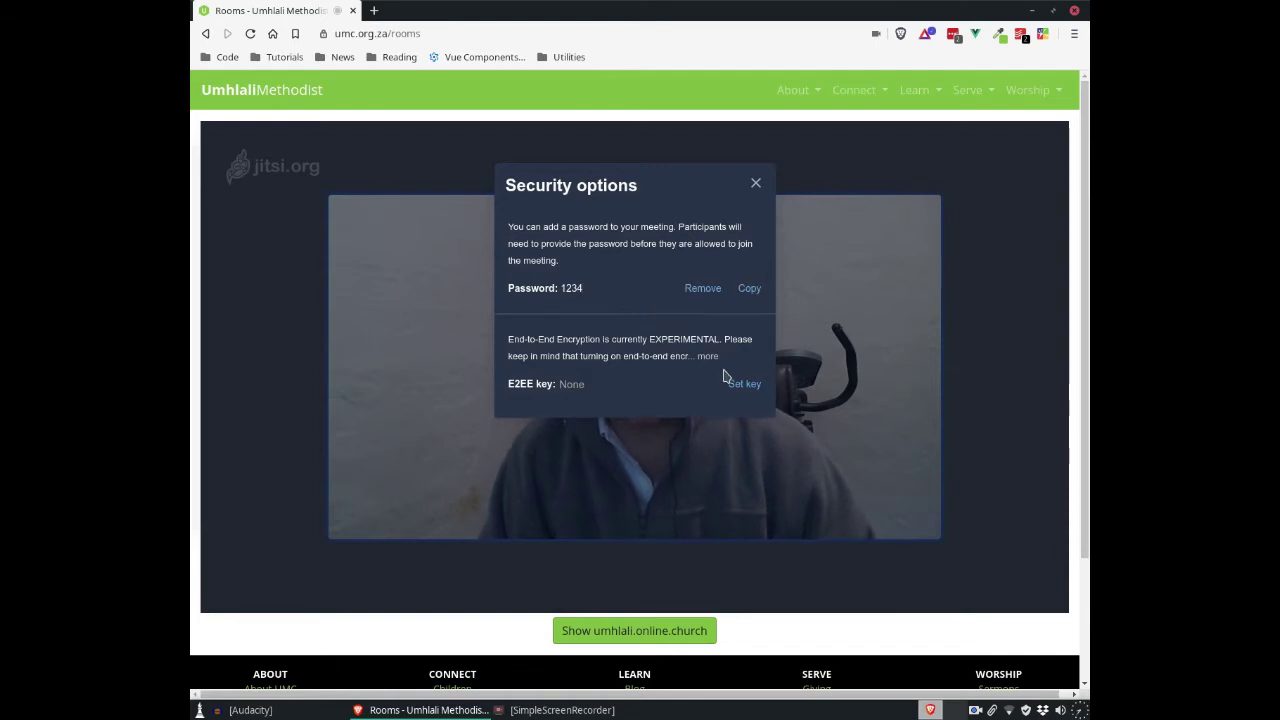
click(674, 580)
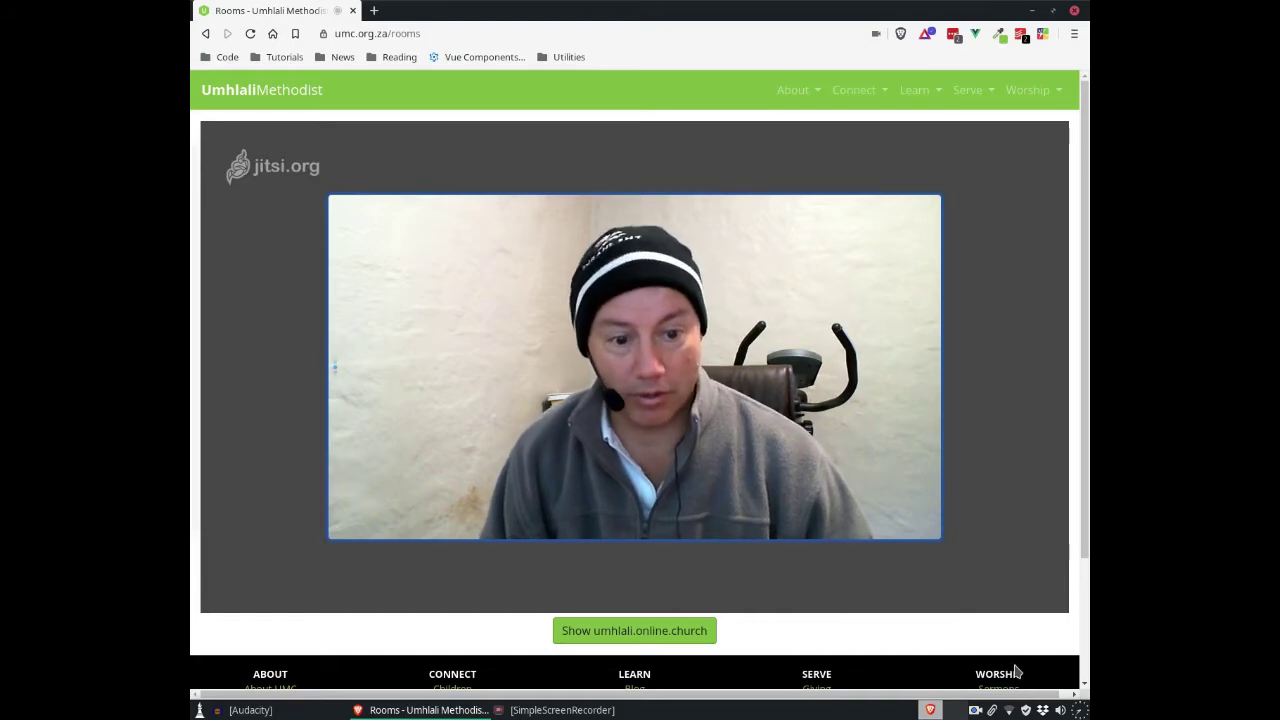
mouse_move(1021, 628)
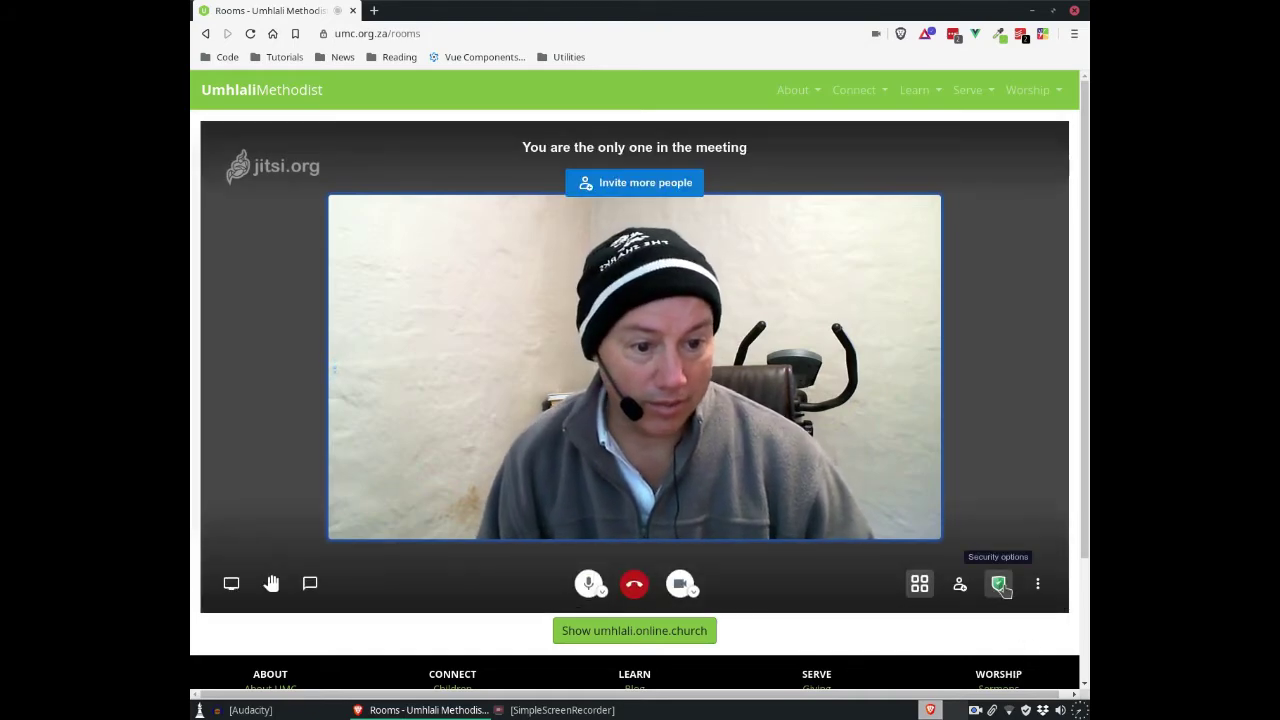
click(999, 585)
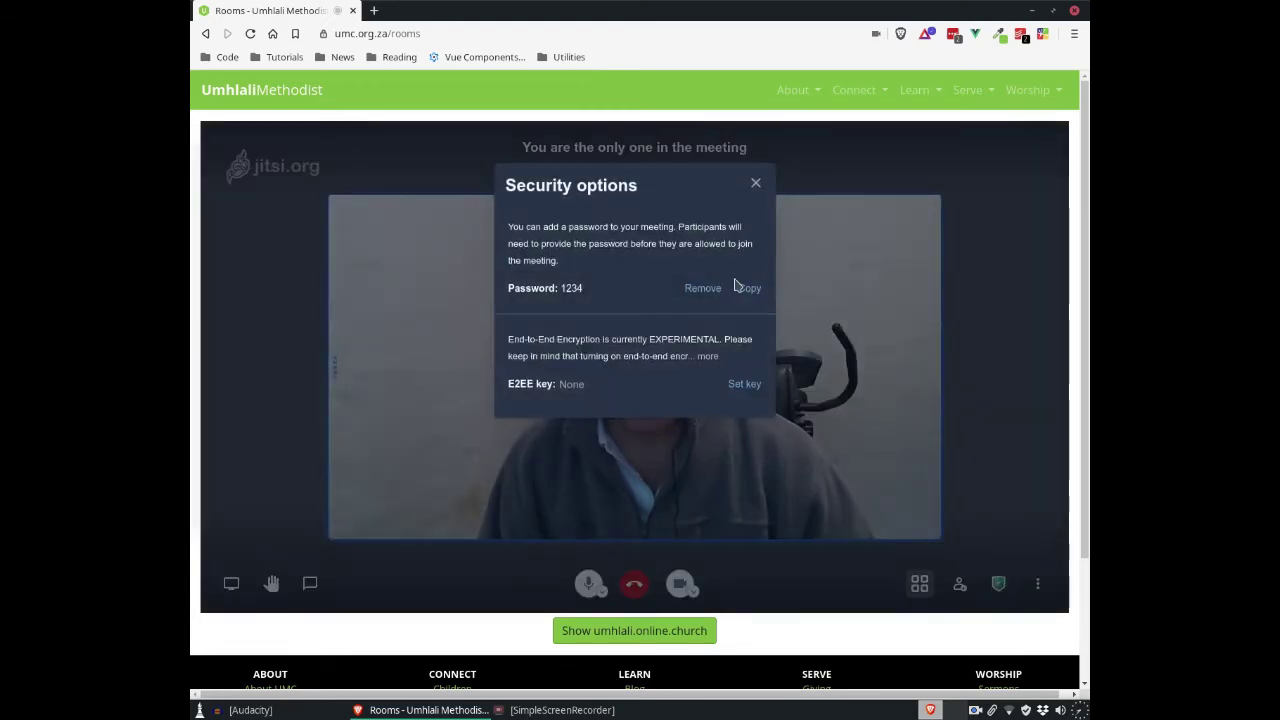
click(755, 183)
mouse_move(1063, 466)
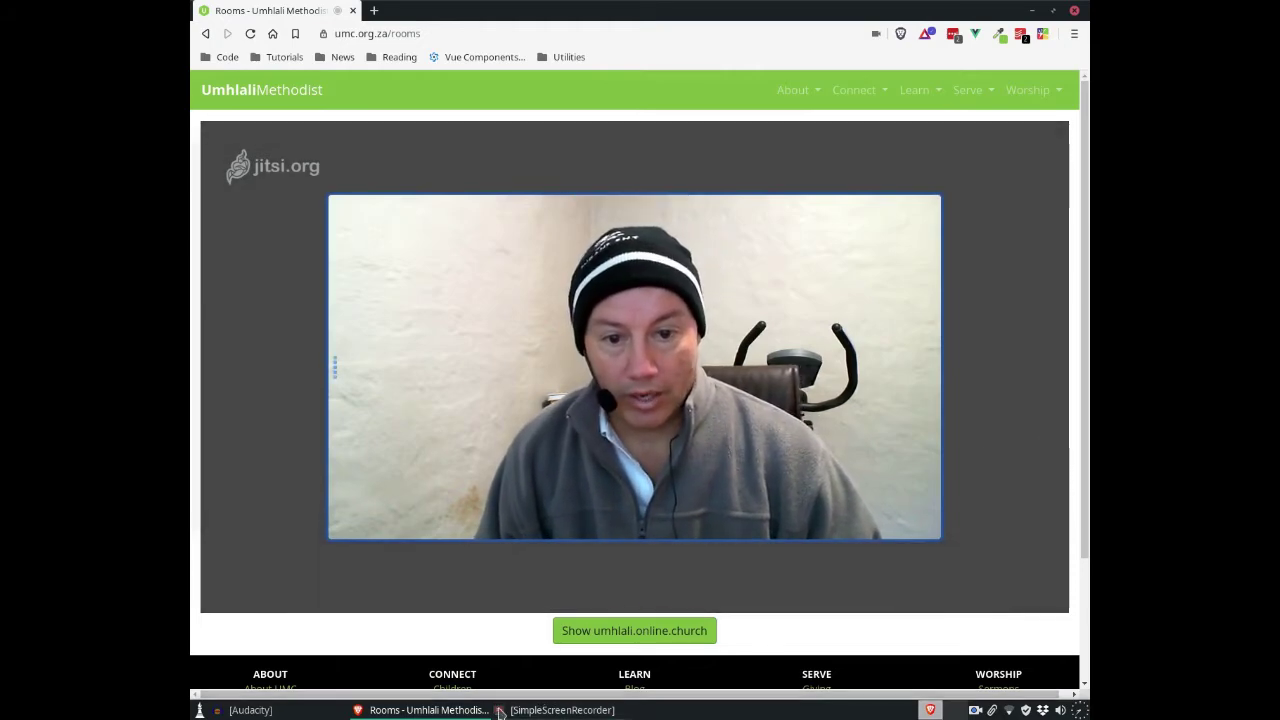
mouse_move(283, 510)
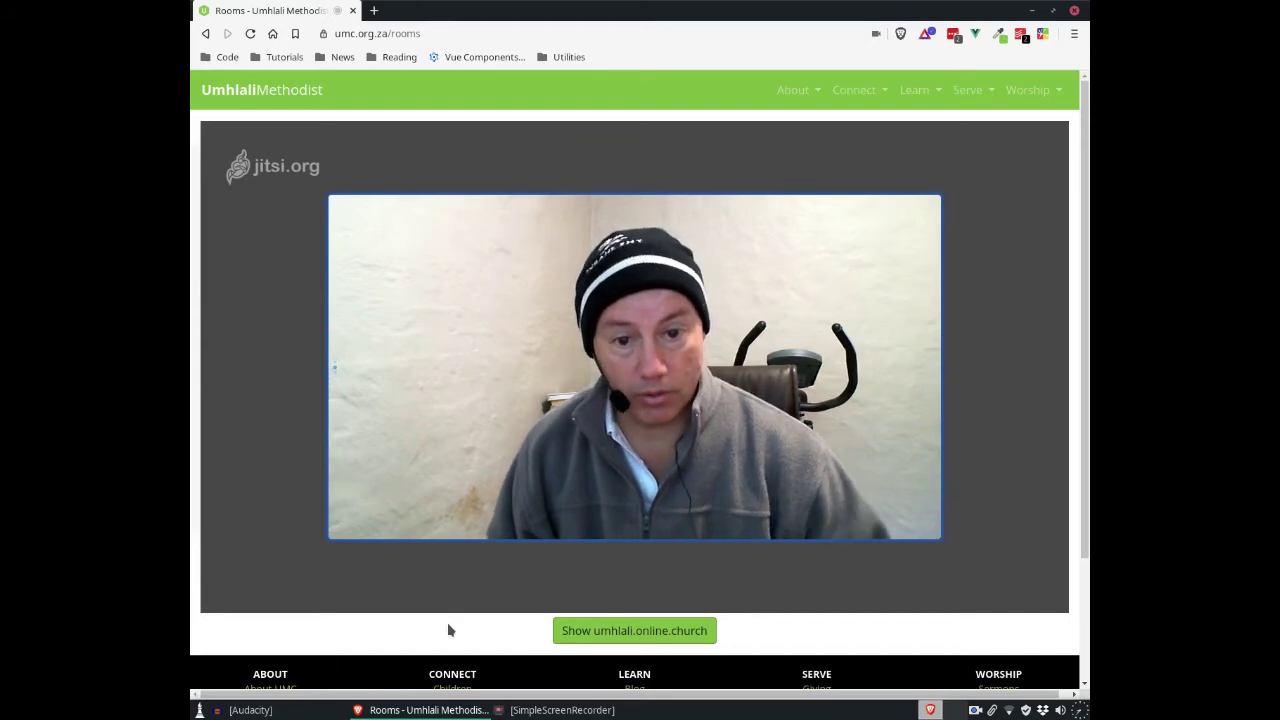
mouse_move(811, 549)
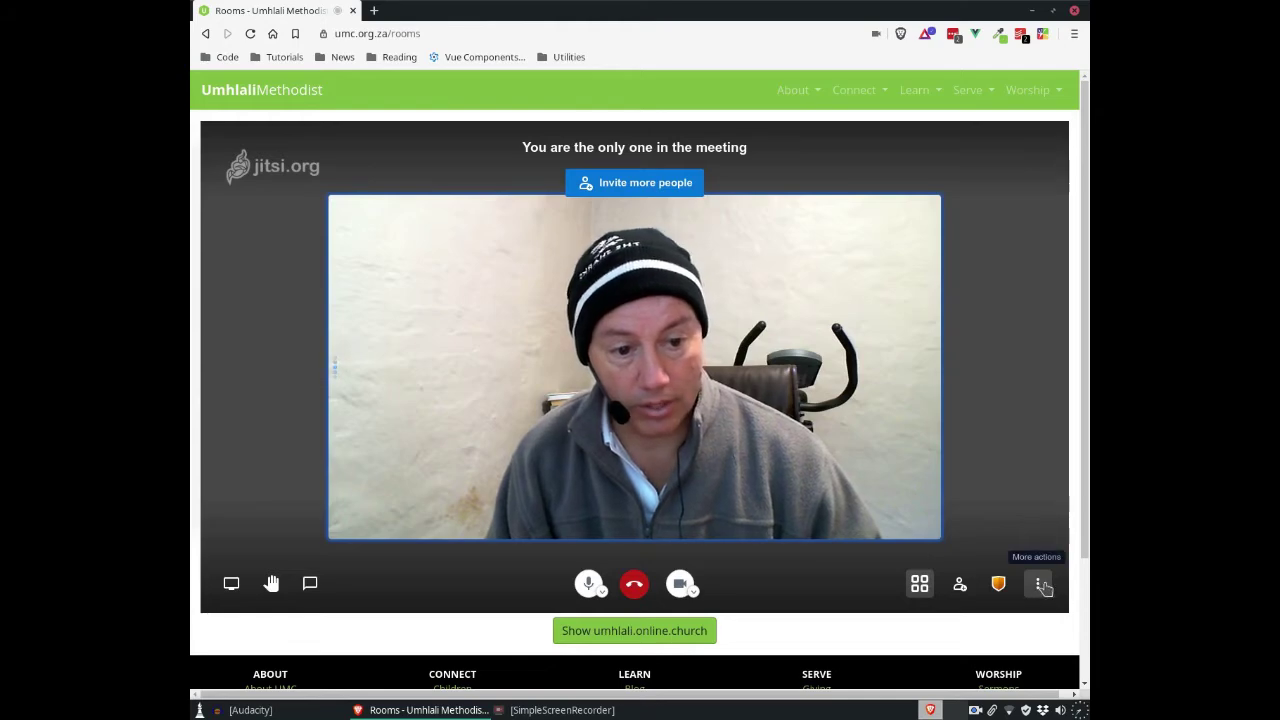
click(1041, 586)
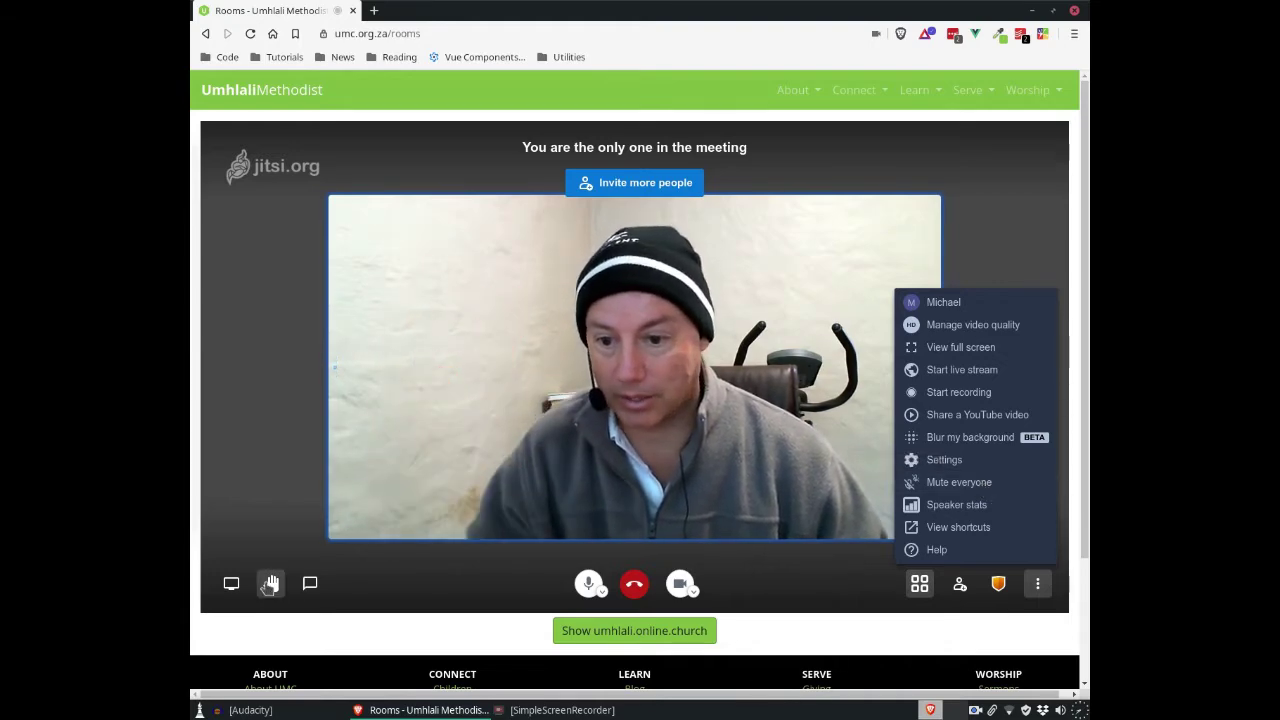
click(812, 600)
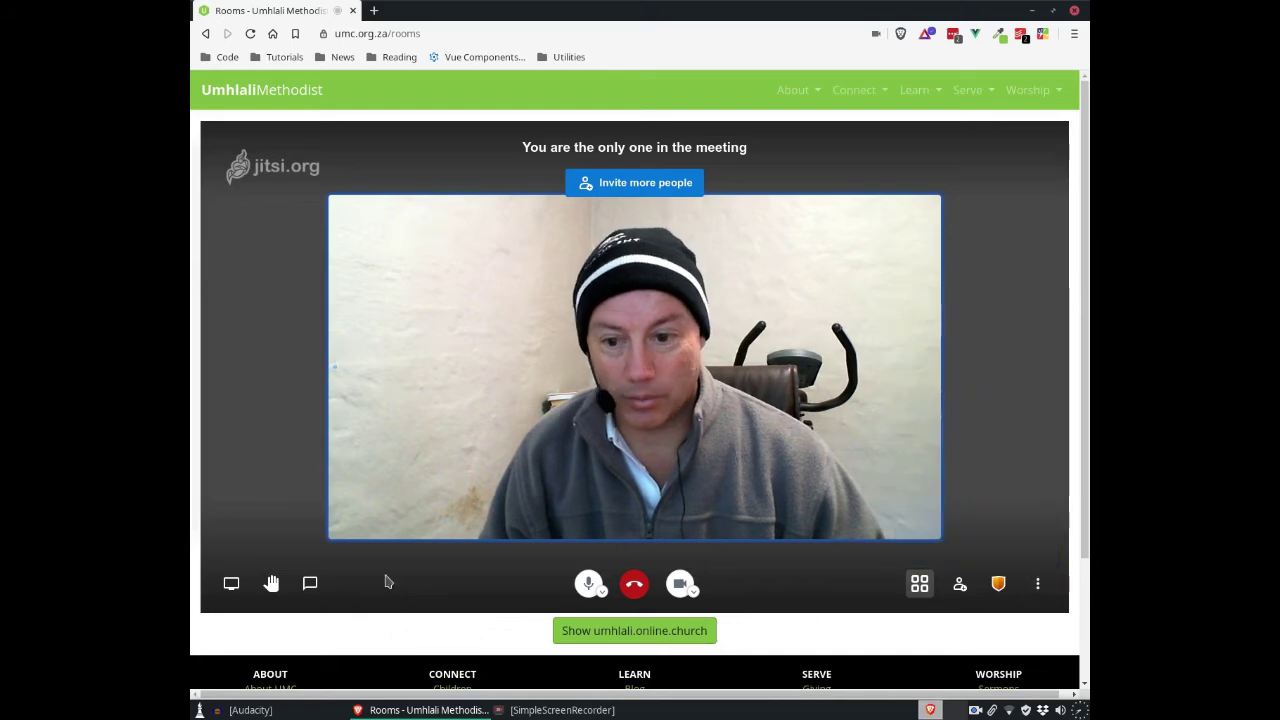
Step: Raise and lower your hand, then open the More actions menu
click(271, 588)
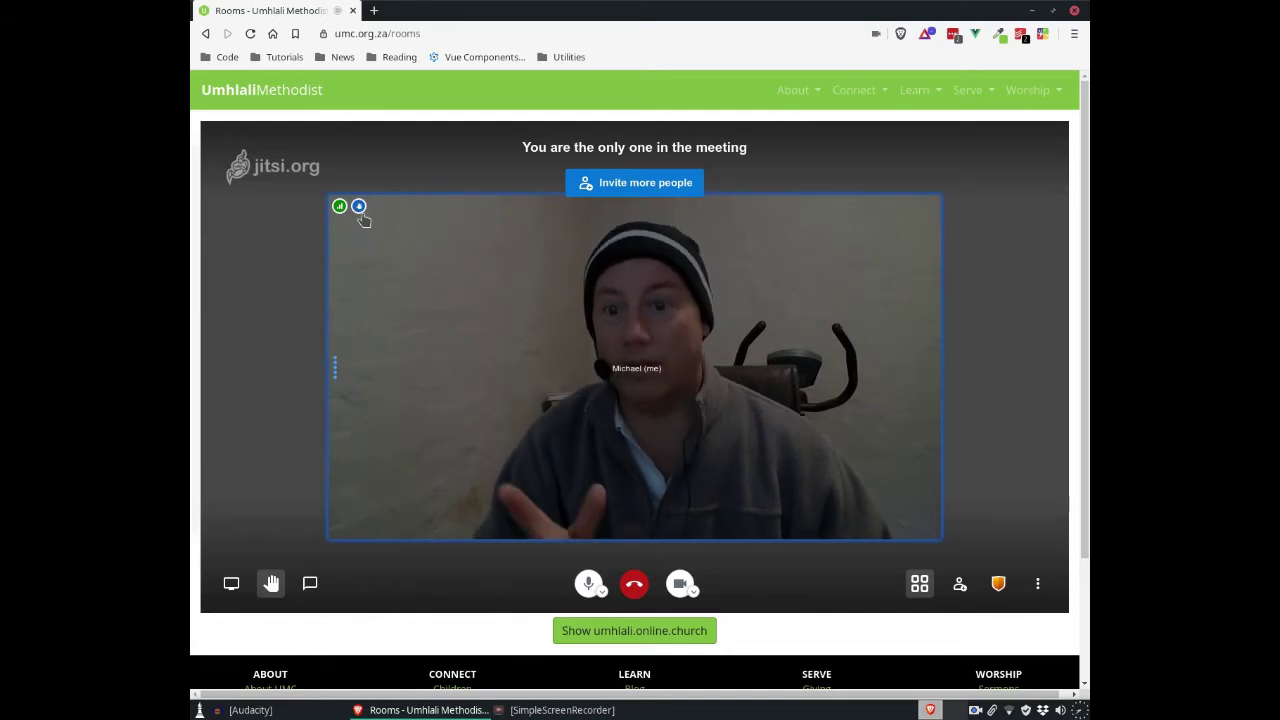
click(271, 588)
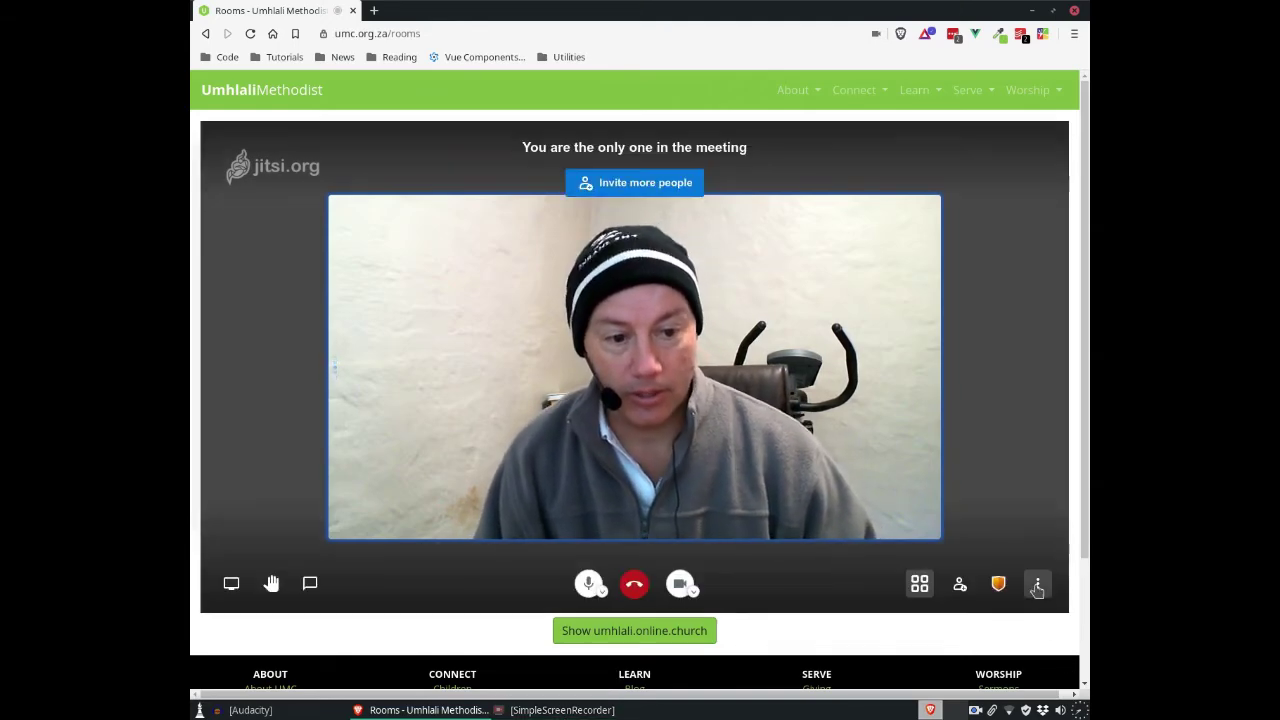
click(1036, 588)
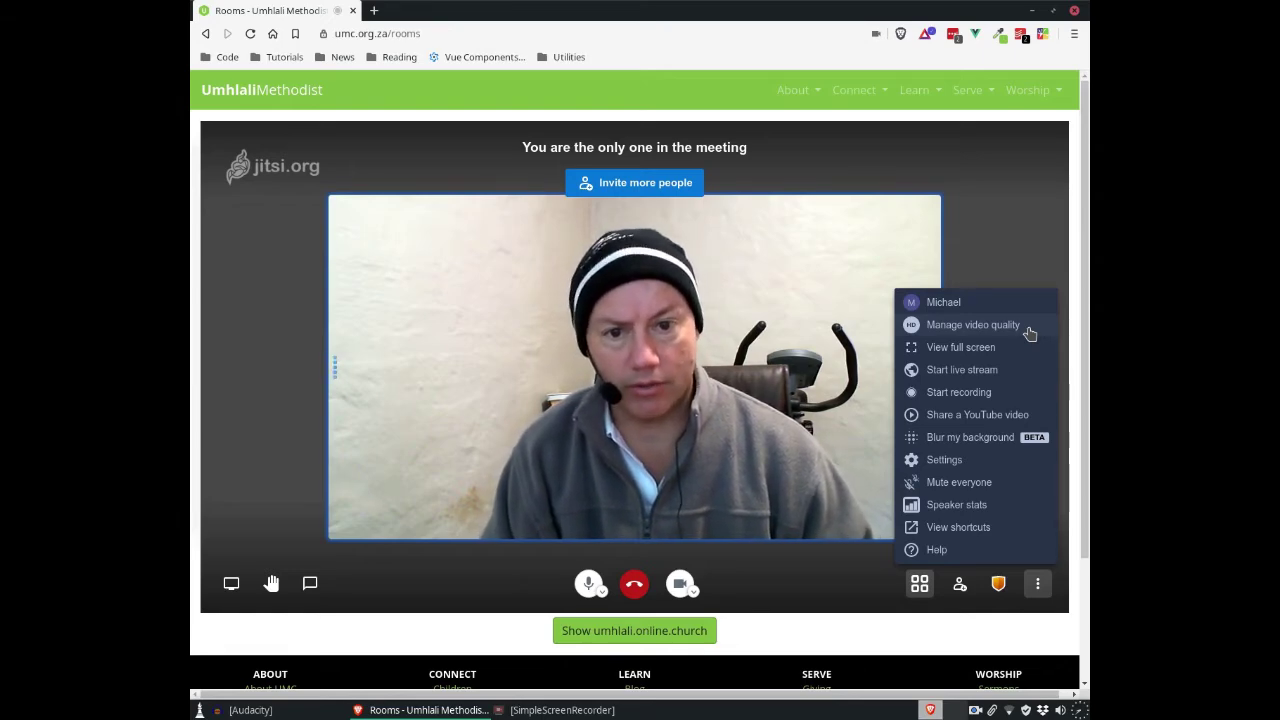
Step: Drop video quality below High definition, restore High definition, and confirm with Done
click(1030, 333)
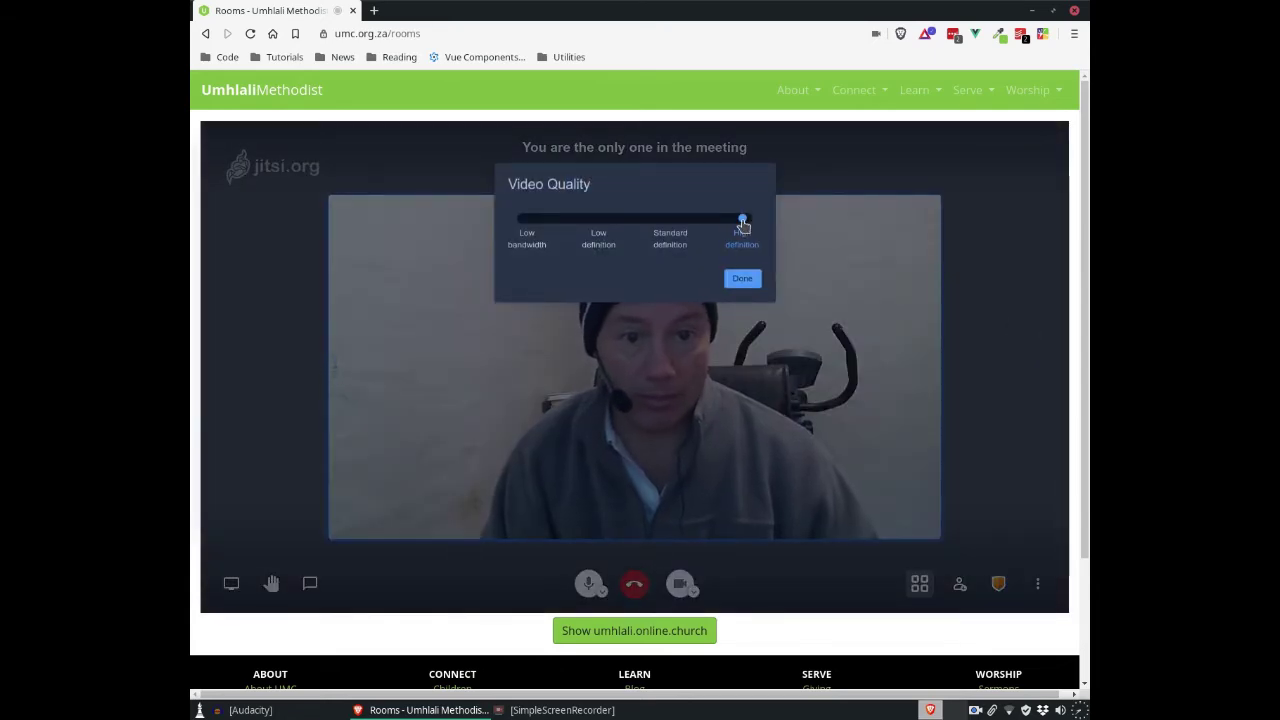
drag(743, 222, 624, 222)
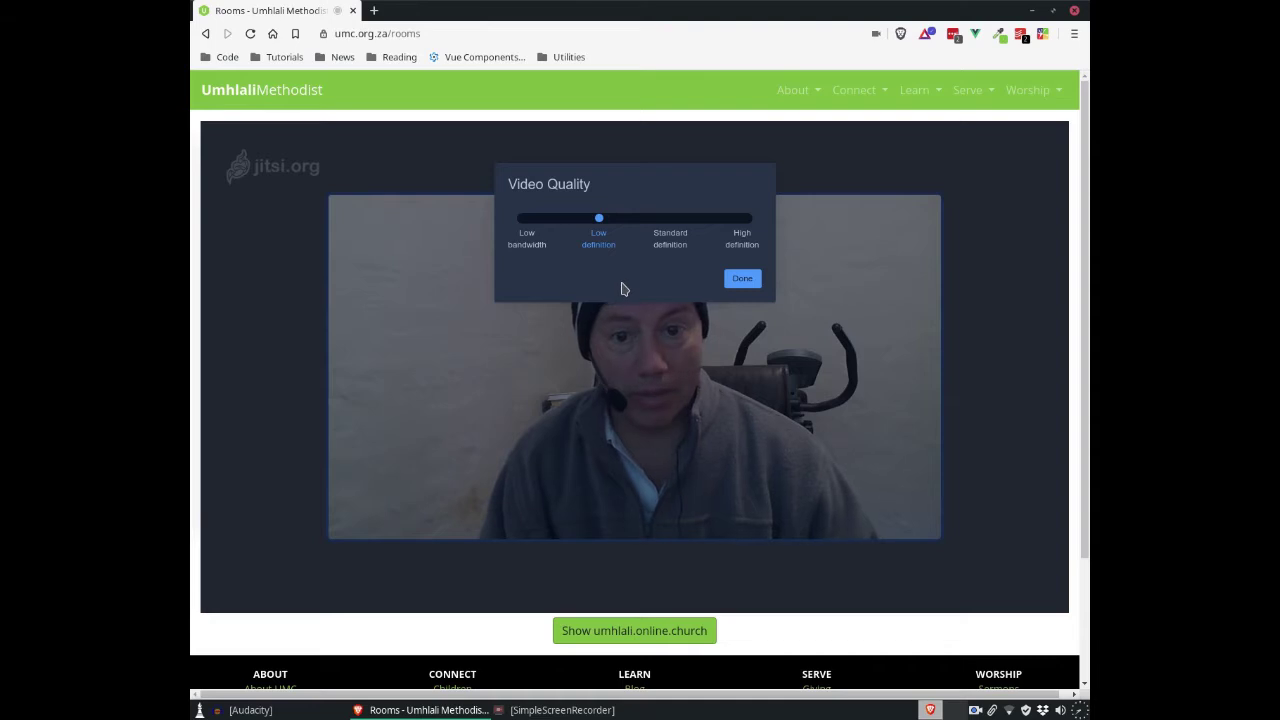
drag(599, 220, 743, 218)
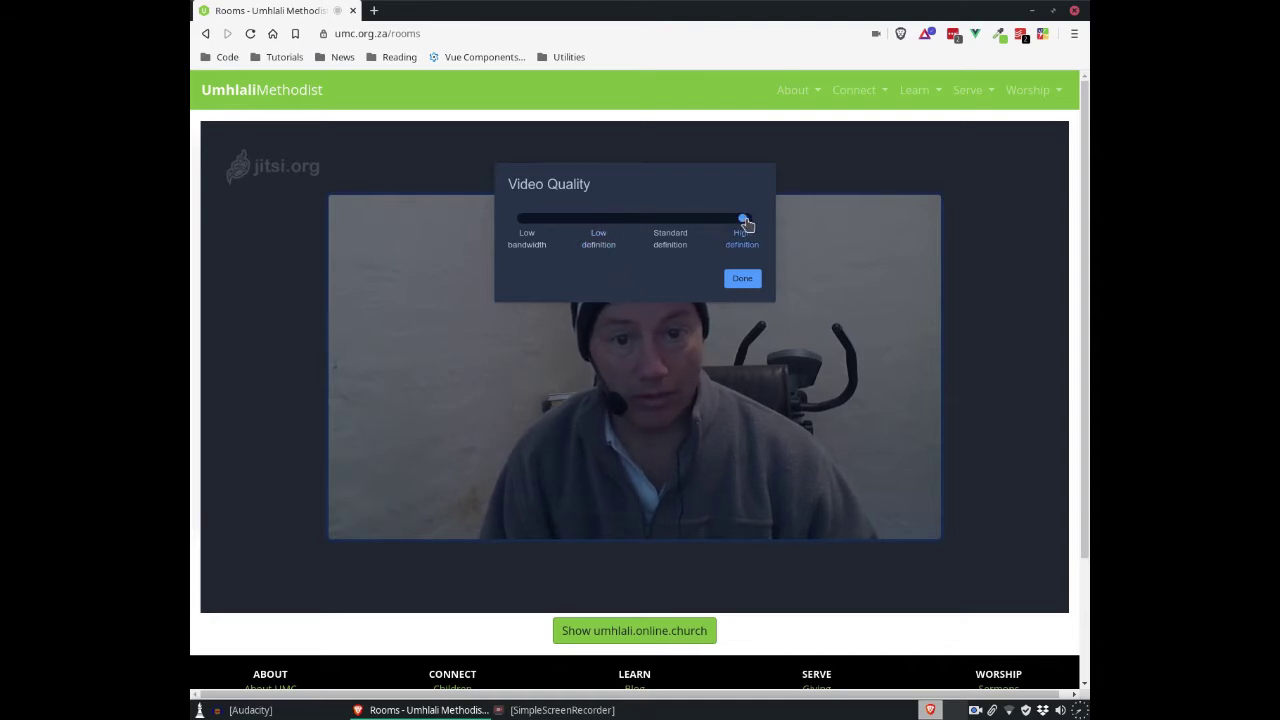
click(747, 281)
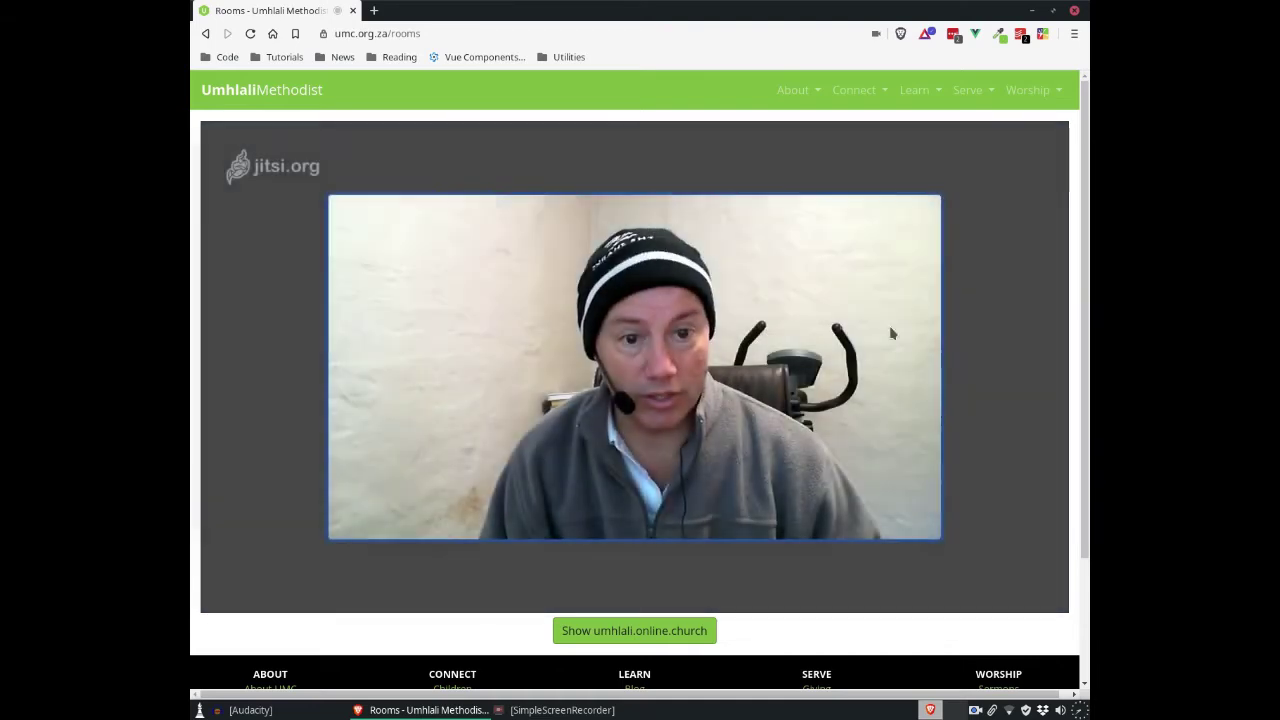
click(1039, 586)
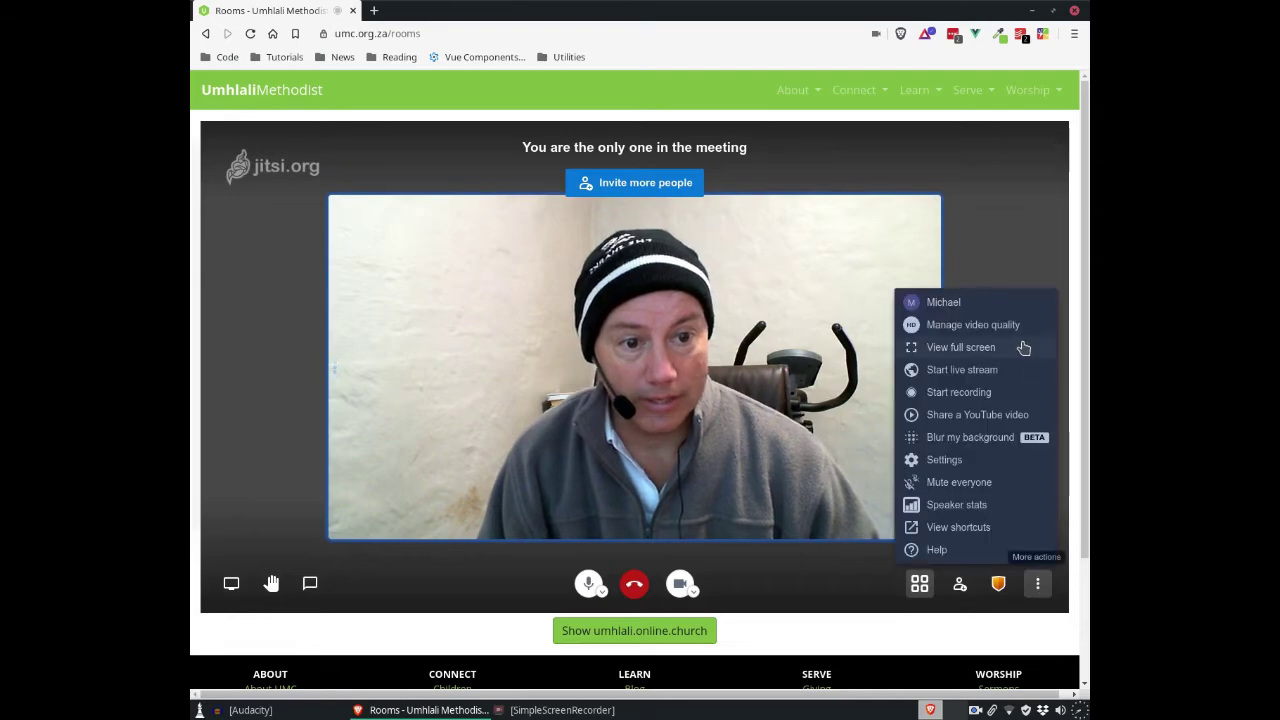
click(980, 443)
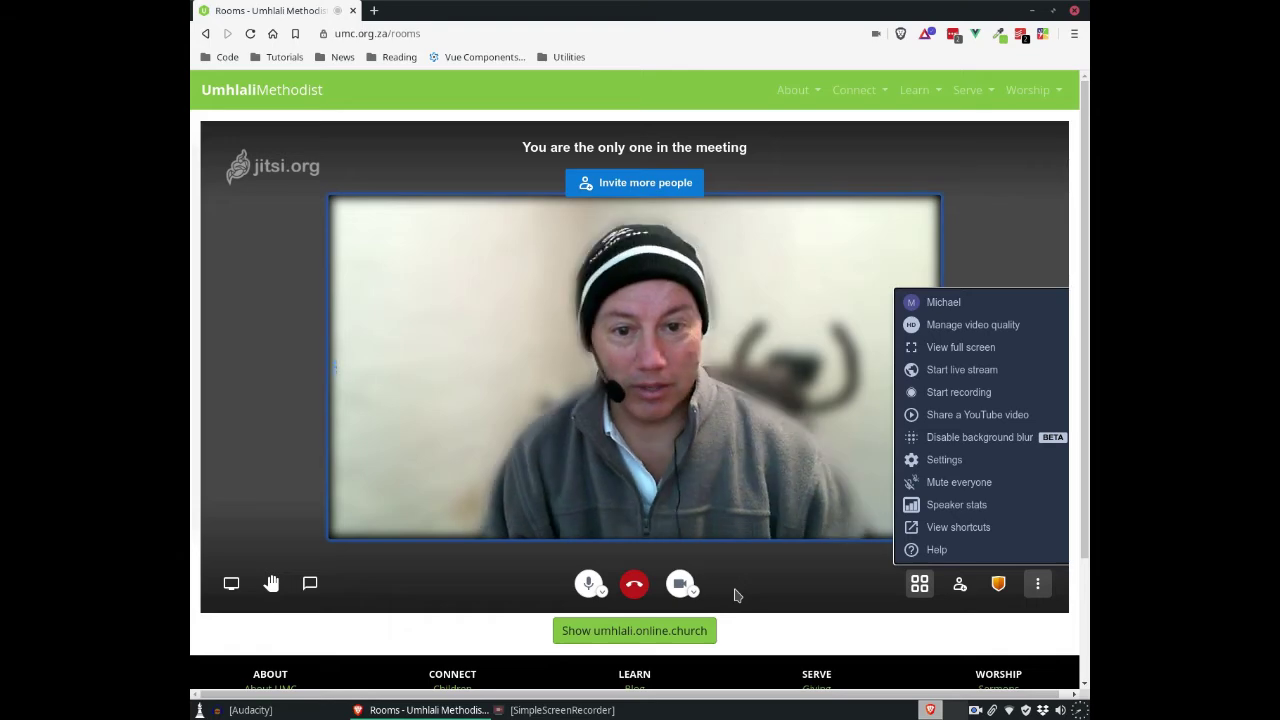
click(961, 441)
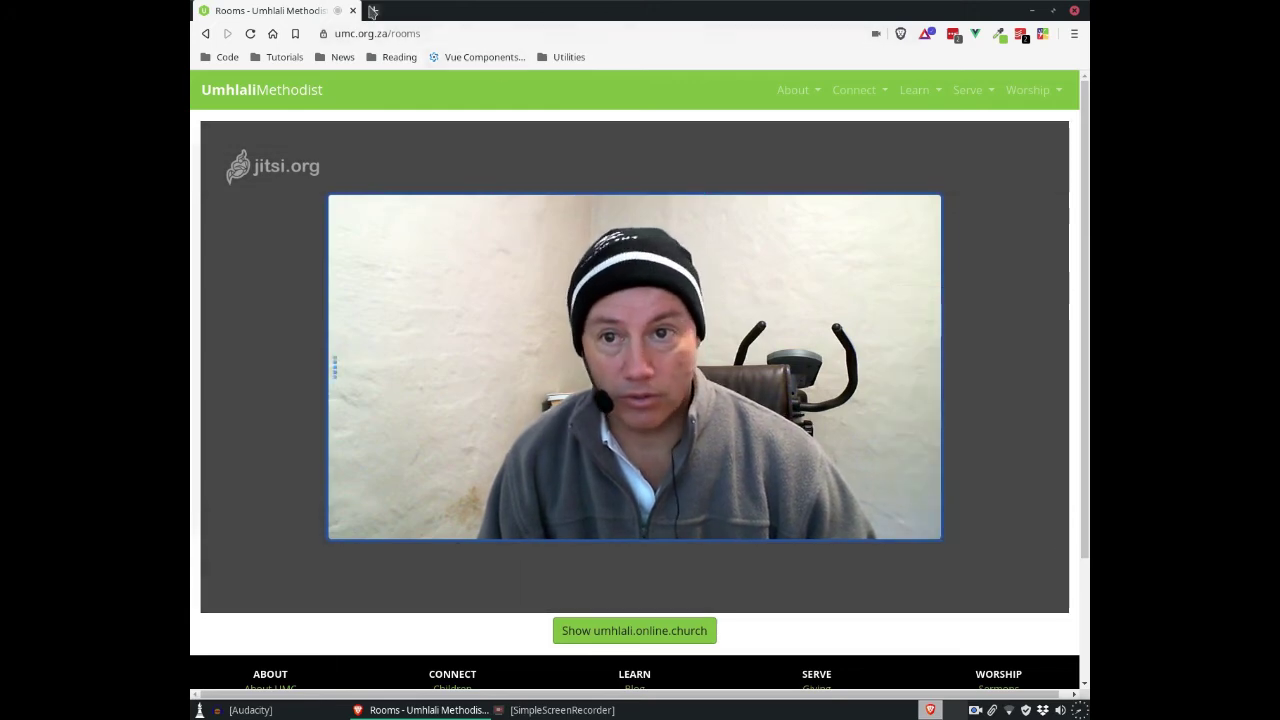
Step: In a new tab, open the church's YouTube channel and its Sunday 2 August 2020 service video
click(373, 11)
text(you)
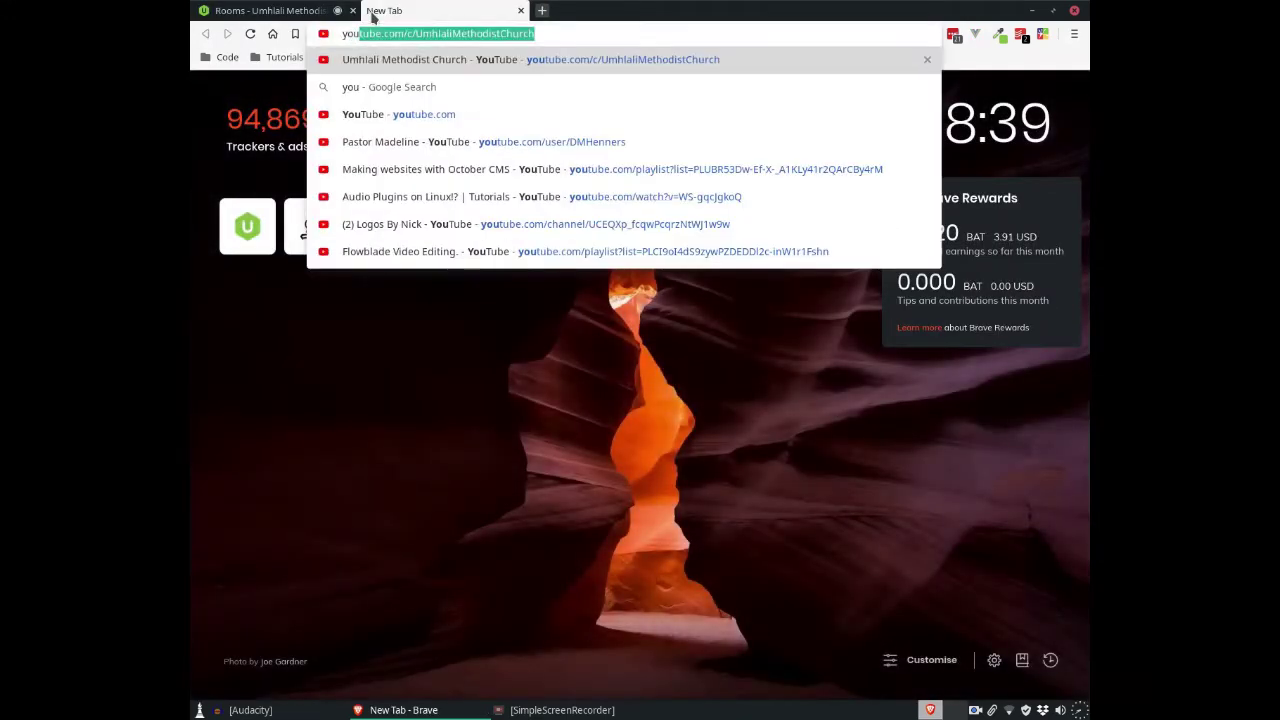
key(Return)
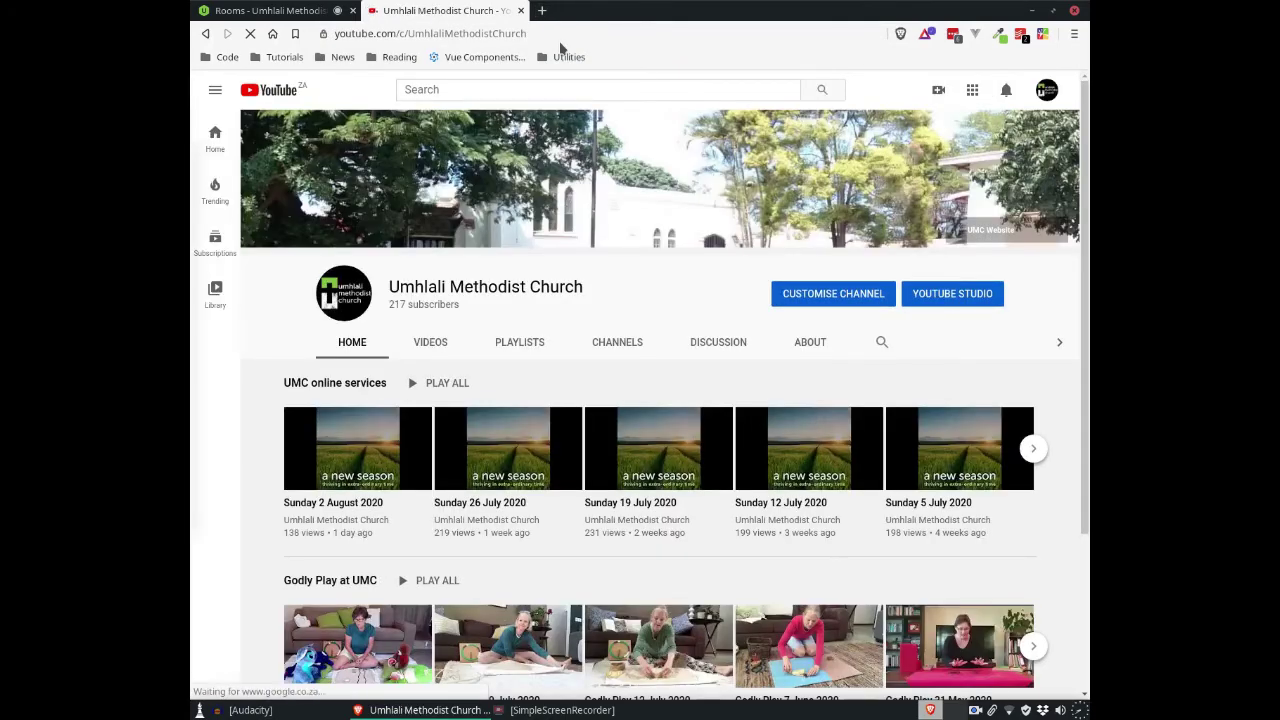
click(334, 503)
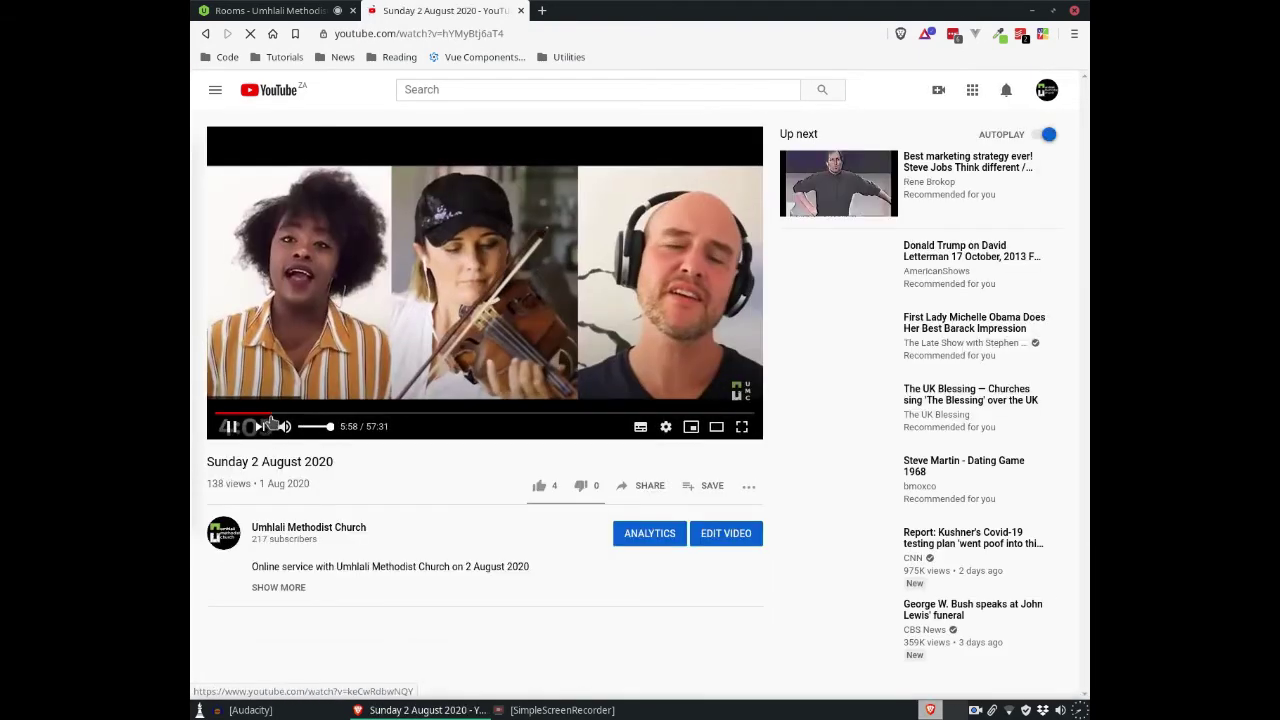
Step: Skip the service video ahead to around 11:56 and pause it
click(296, 412)
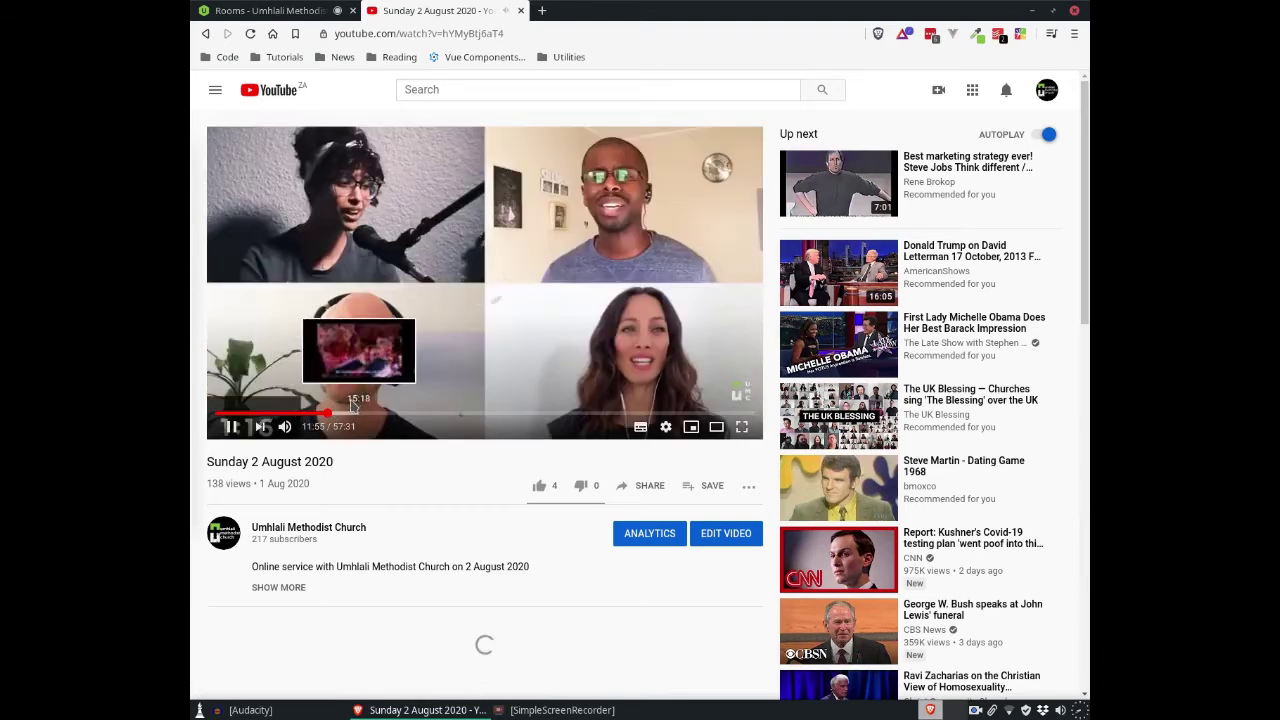
click(327, 412)
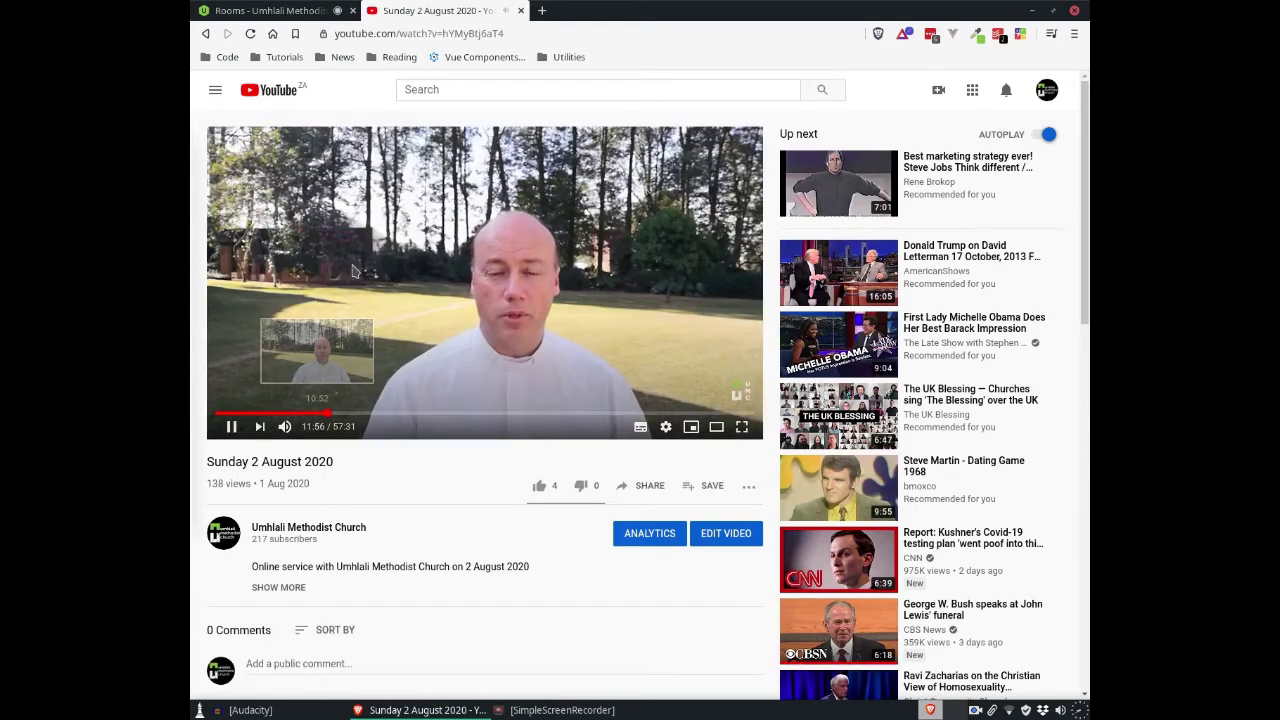
click(330, 33)
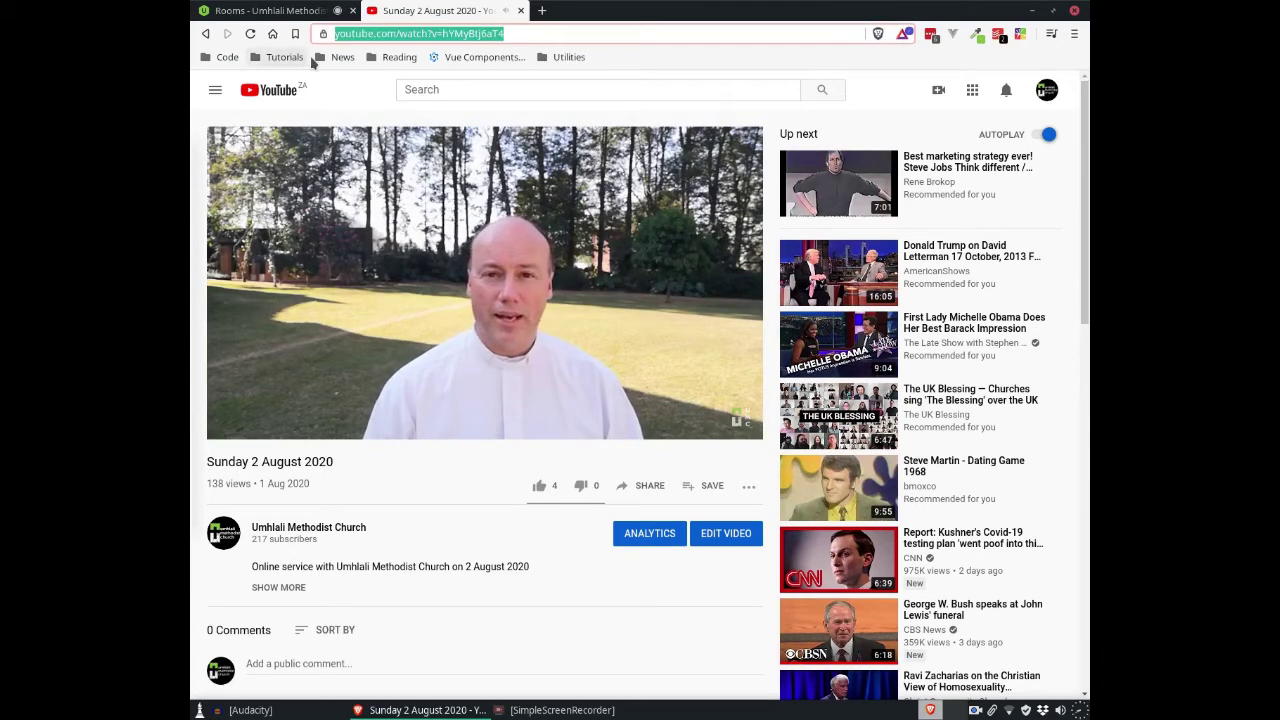
click(344, 301)
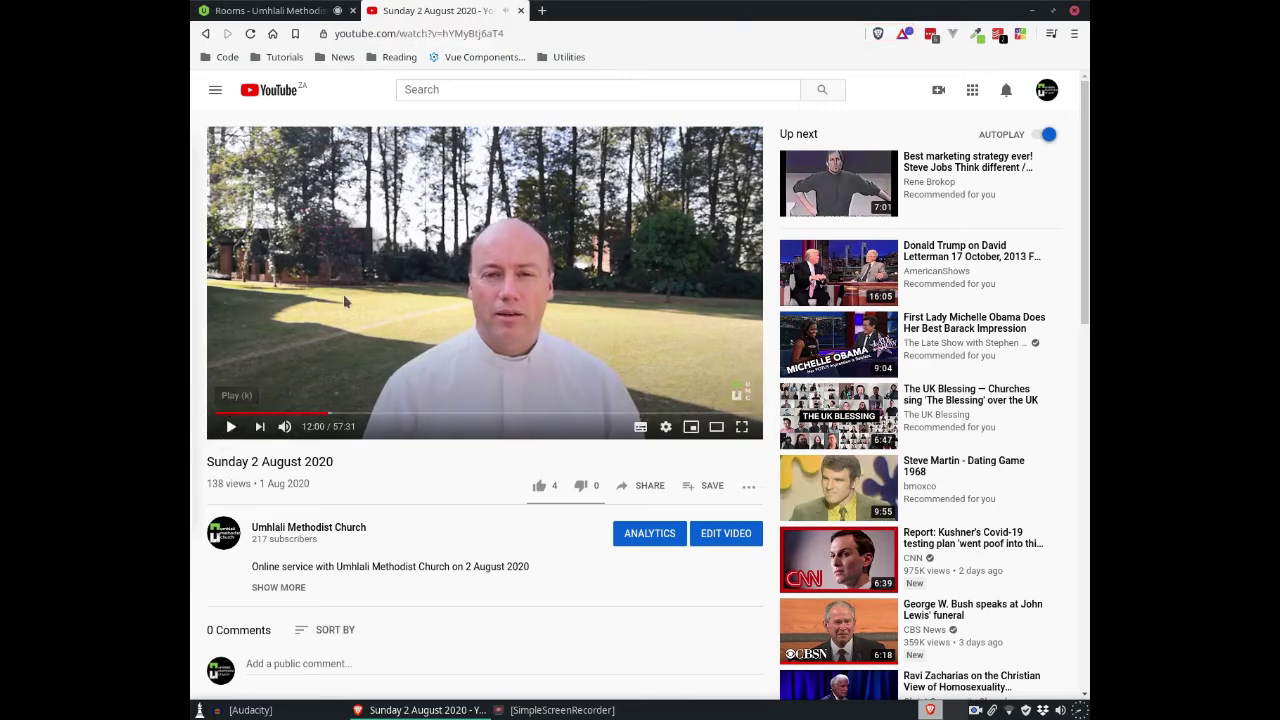
Step: Copy the video's web address and close the YouTube tab
click(480, 33)
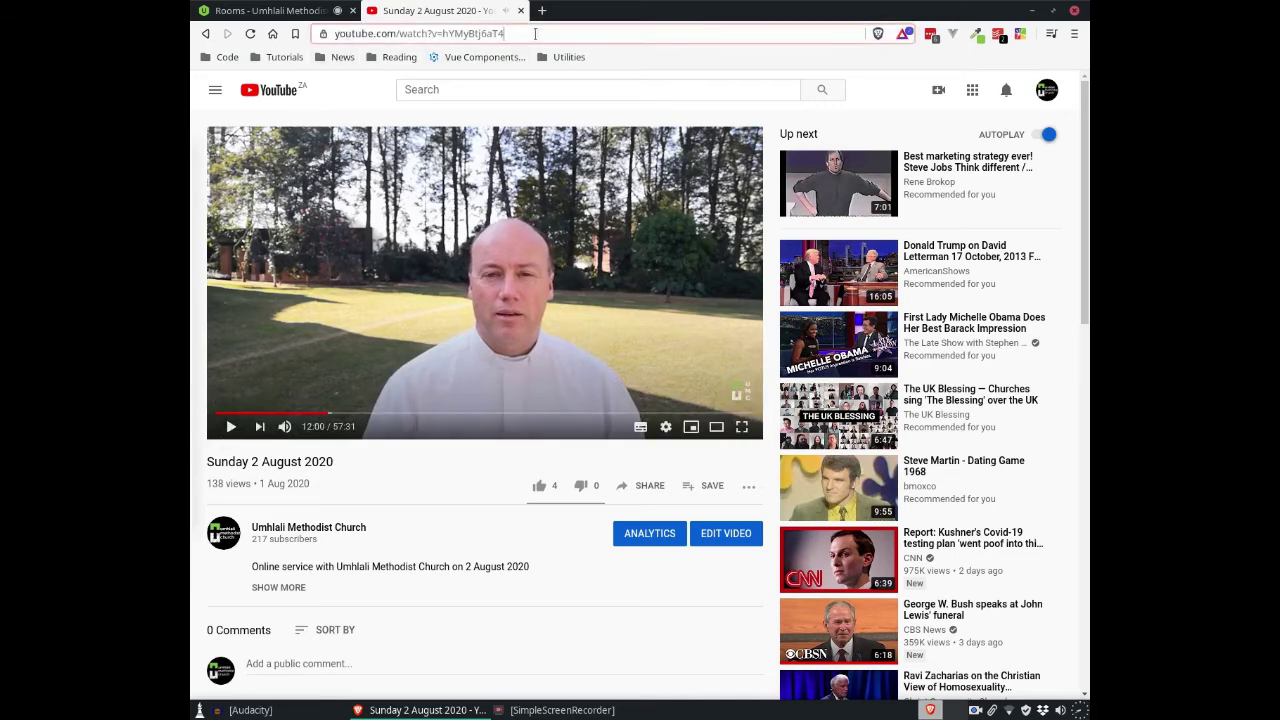
right_click(466, 37)
click(499, 87)
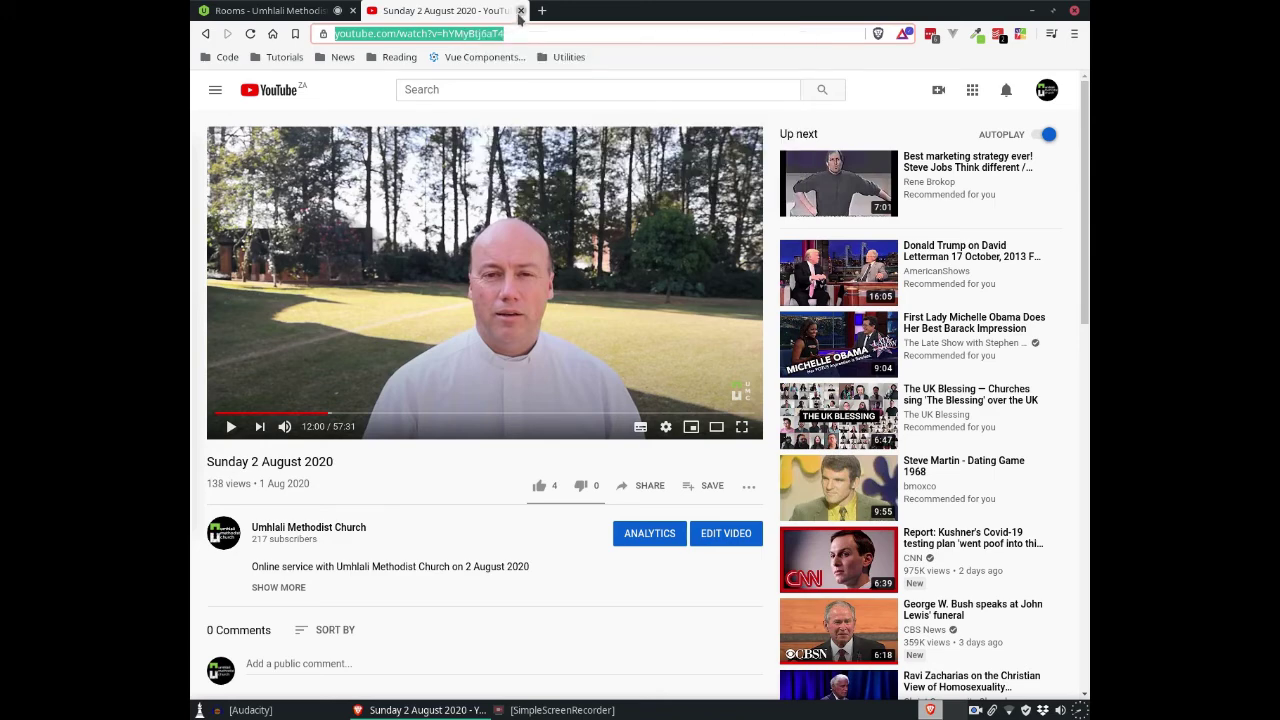
click(520, 10)
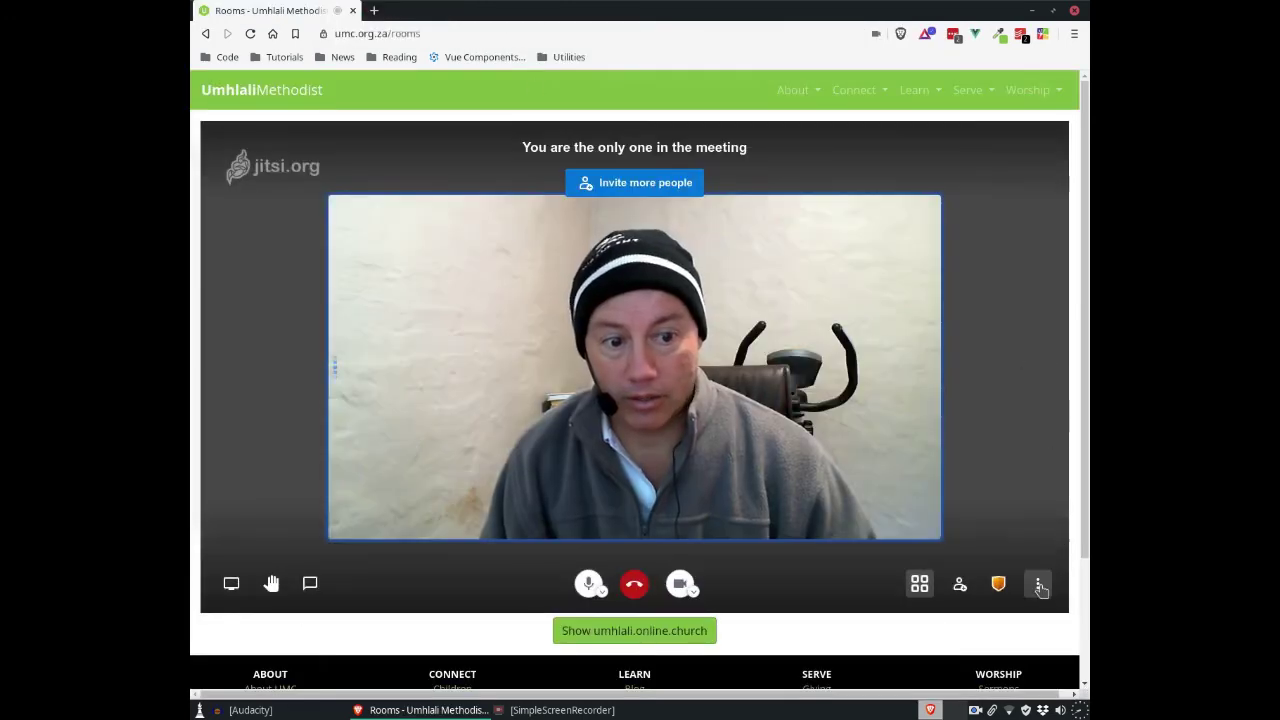
Step: Share the copied Sunday 2 August 2020 YouTube link into the meeting from More actions
click(1038, 583)
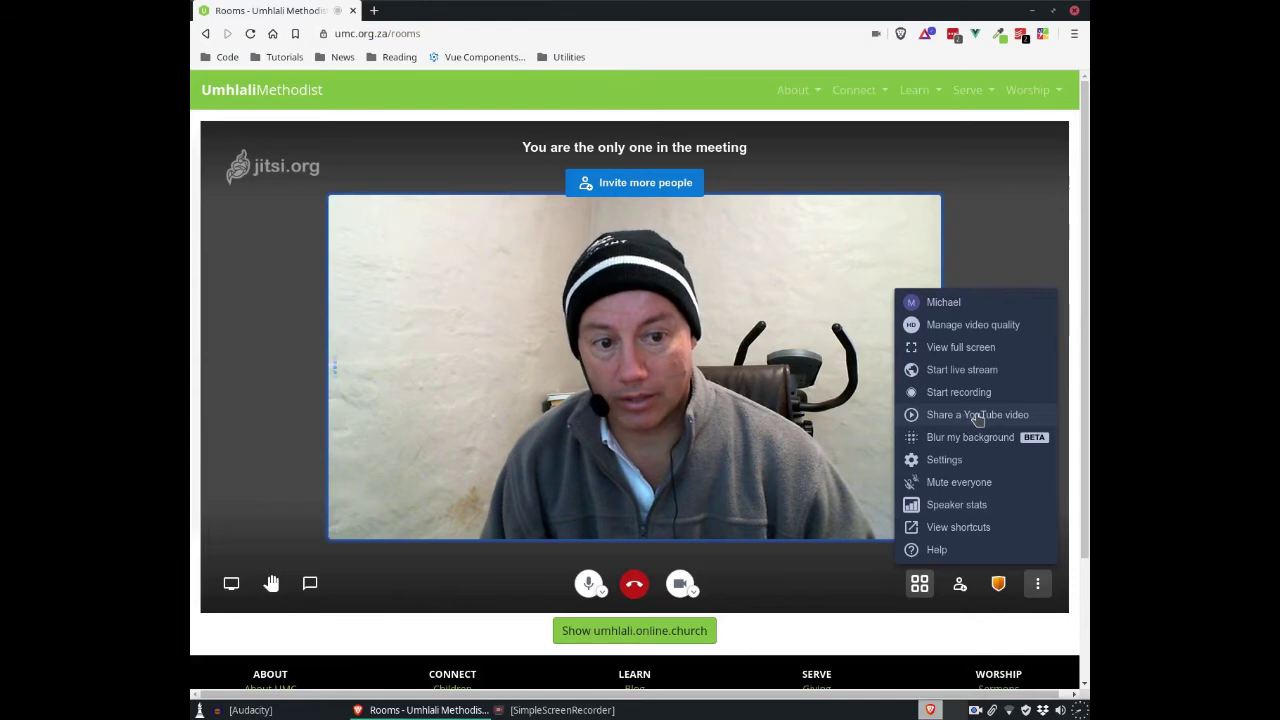
click(1011, 420)
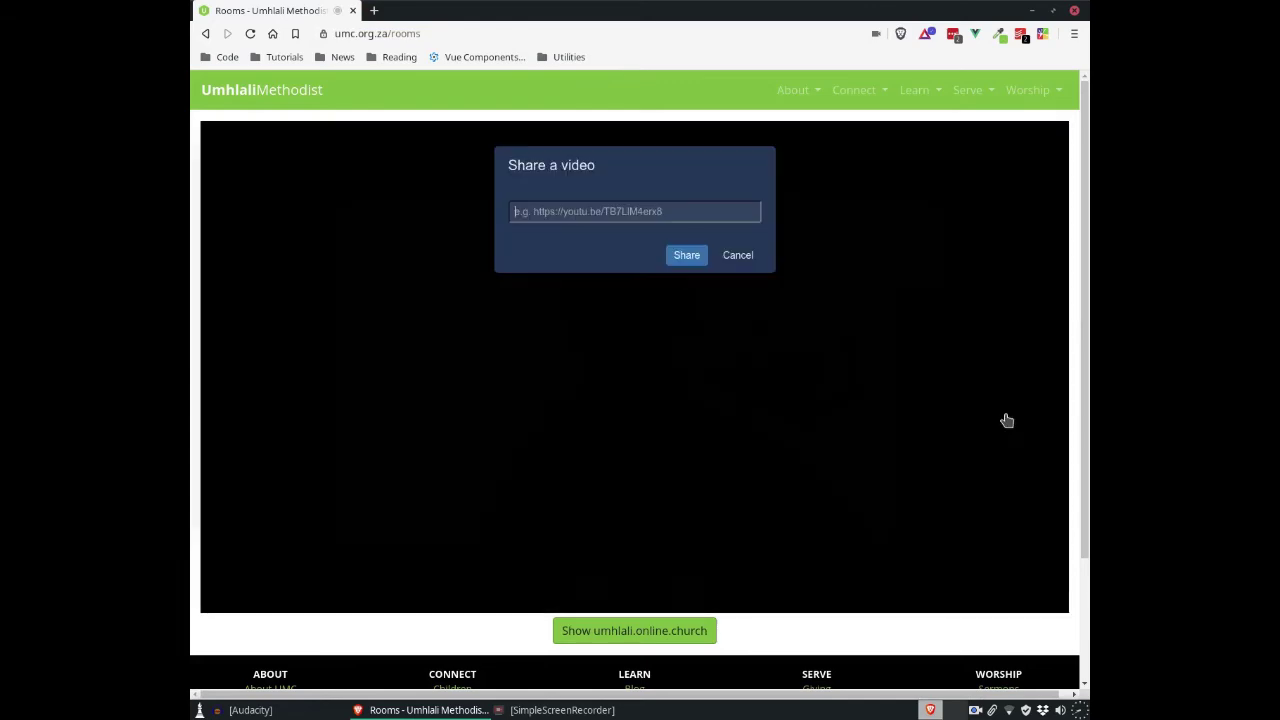
click(650, 212)
key(ctrl+v)
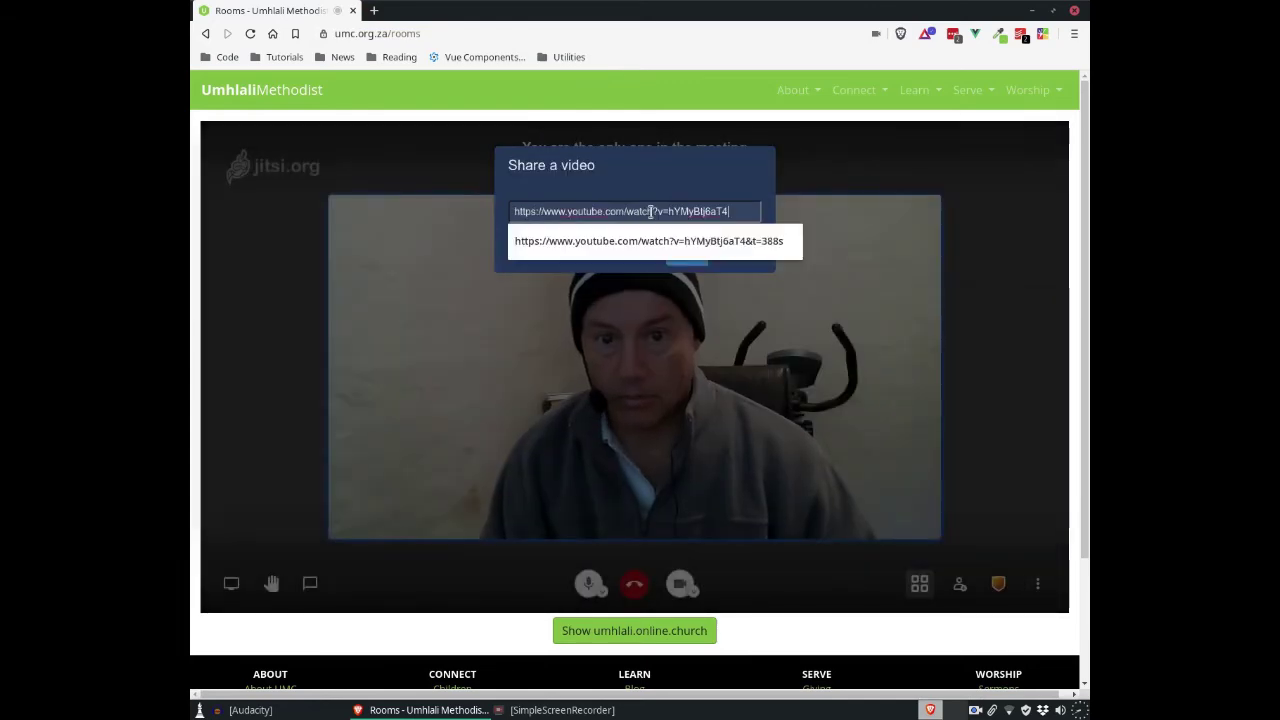
key(Return)
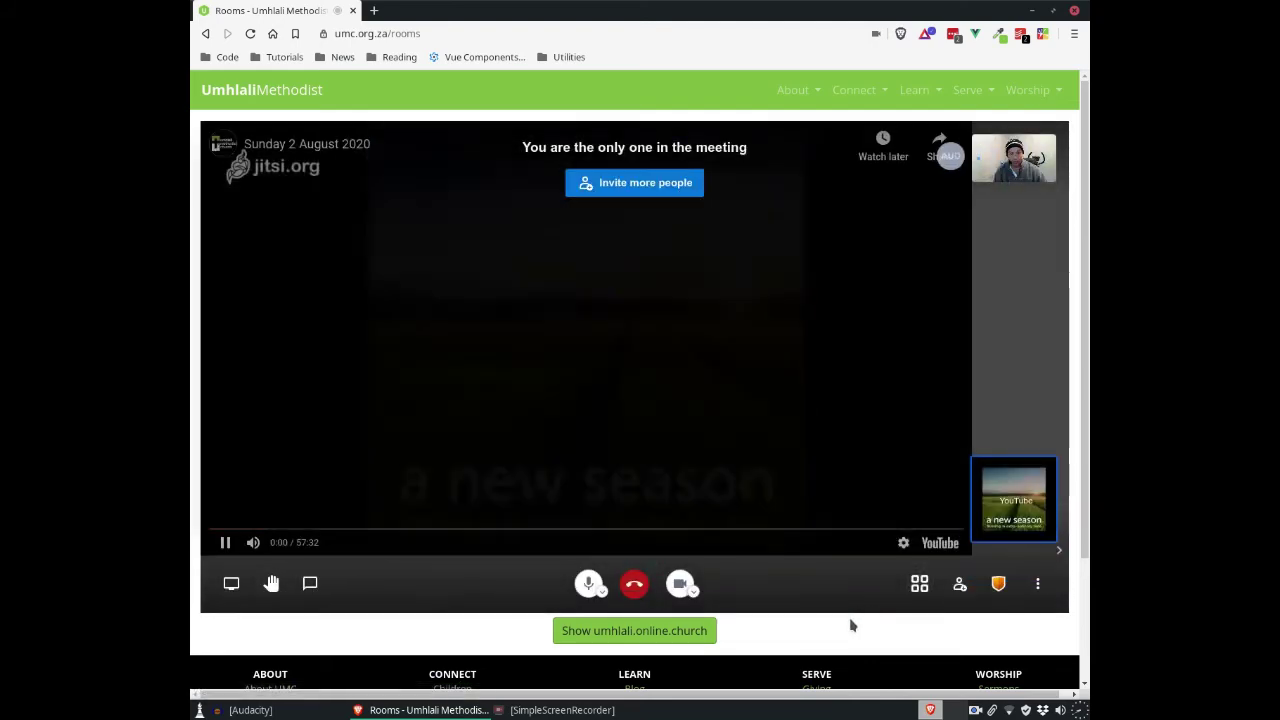
Step: Pause the shared service video, resume it, then pause it again
click(225, 542)
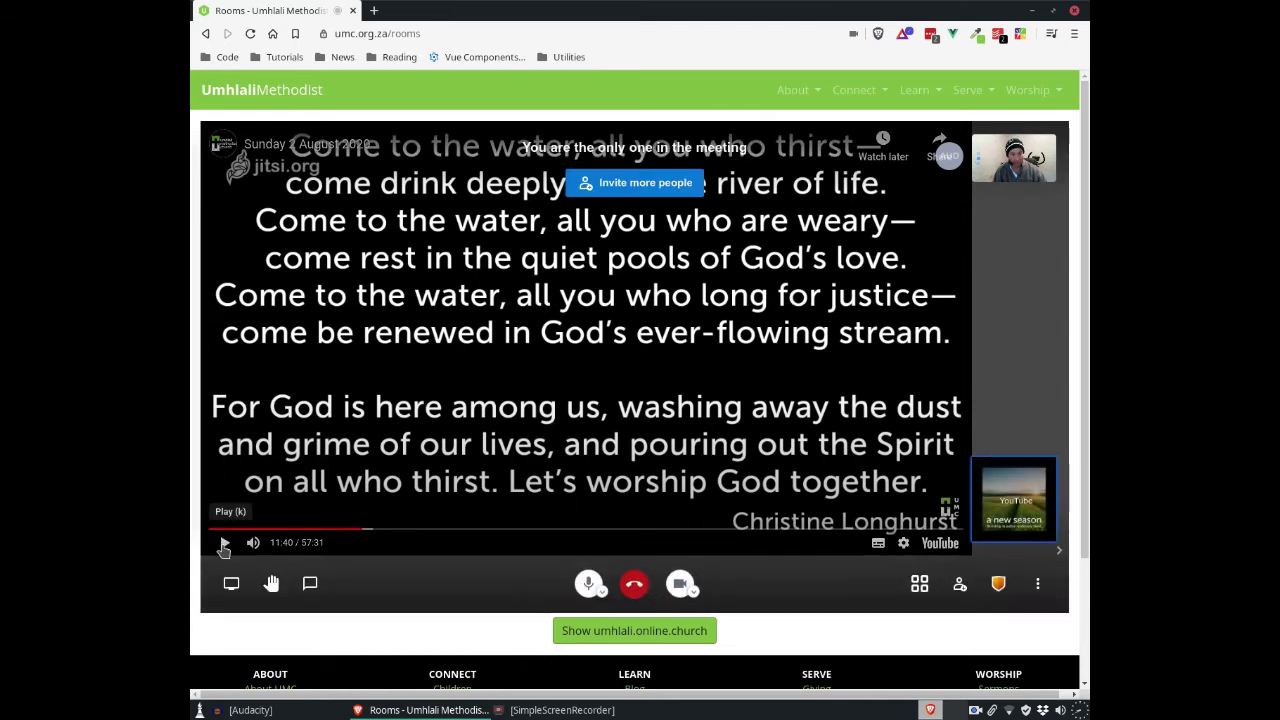
click(224, 546)
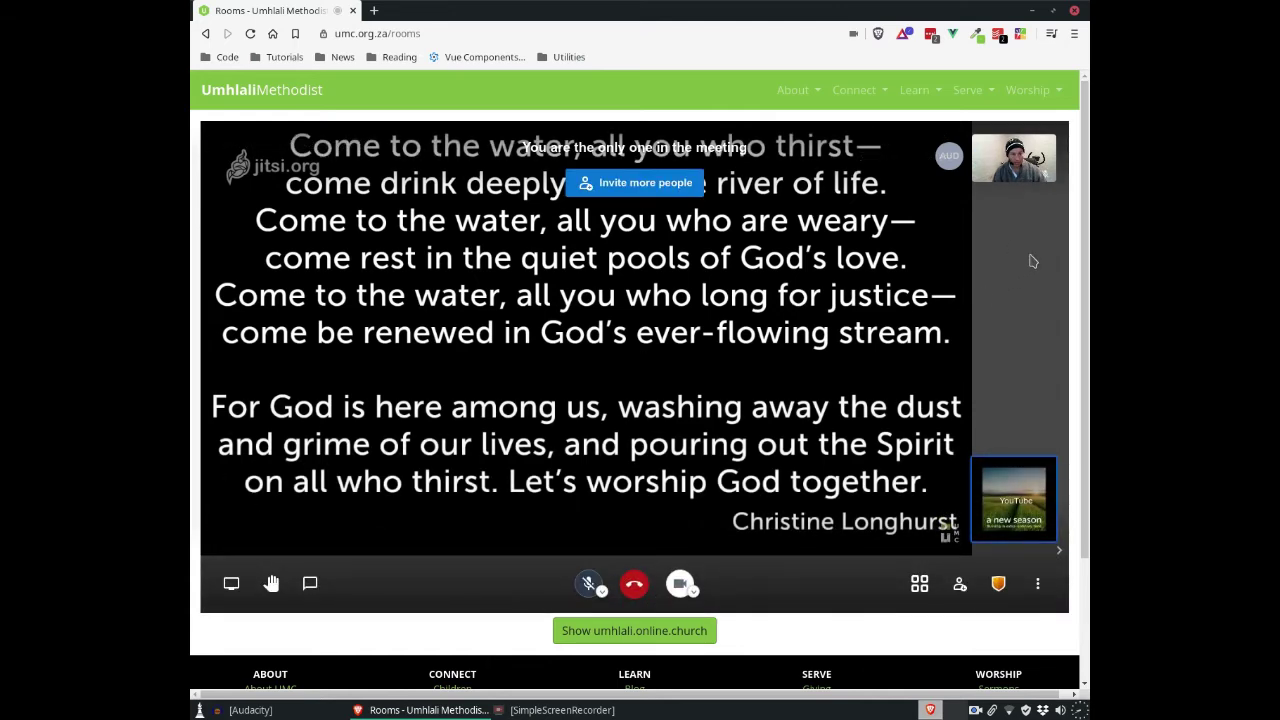
click(225, 543)
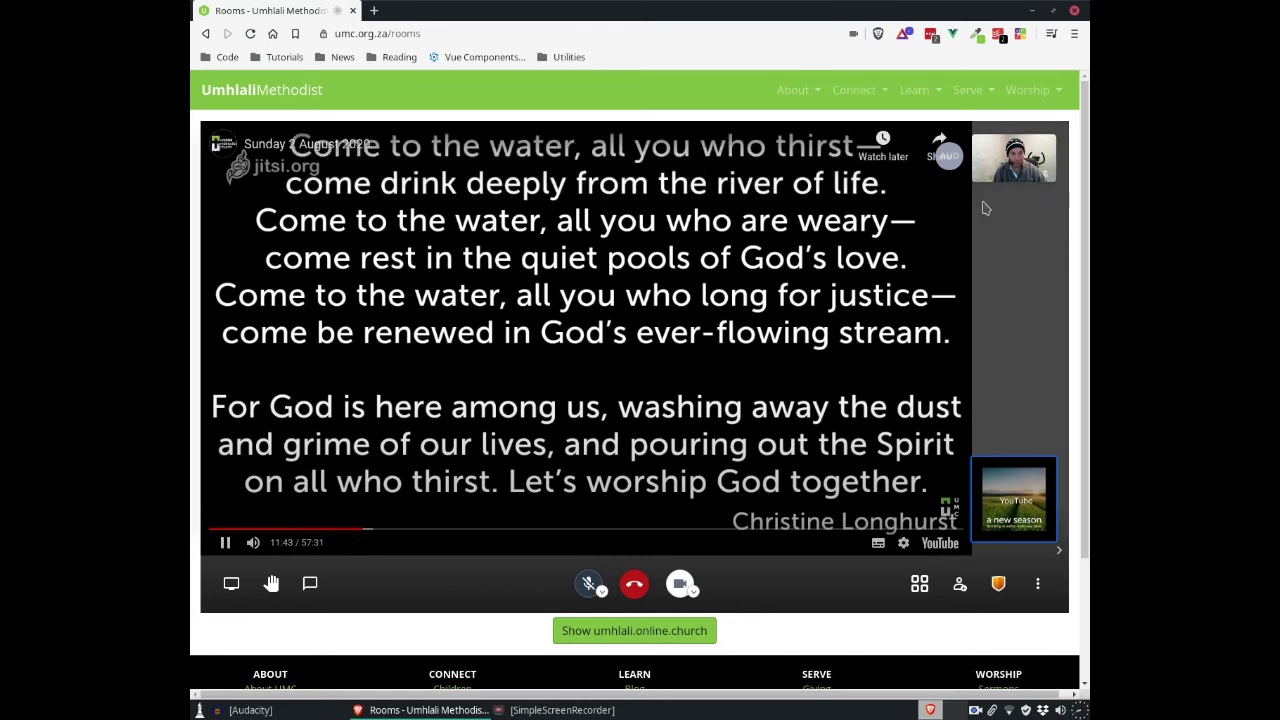
Step: Unmute the microphone and switch the main stage between own camera and the shared video
right_click(1032, 174)
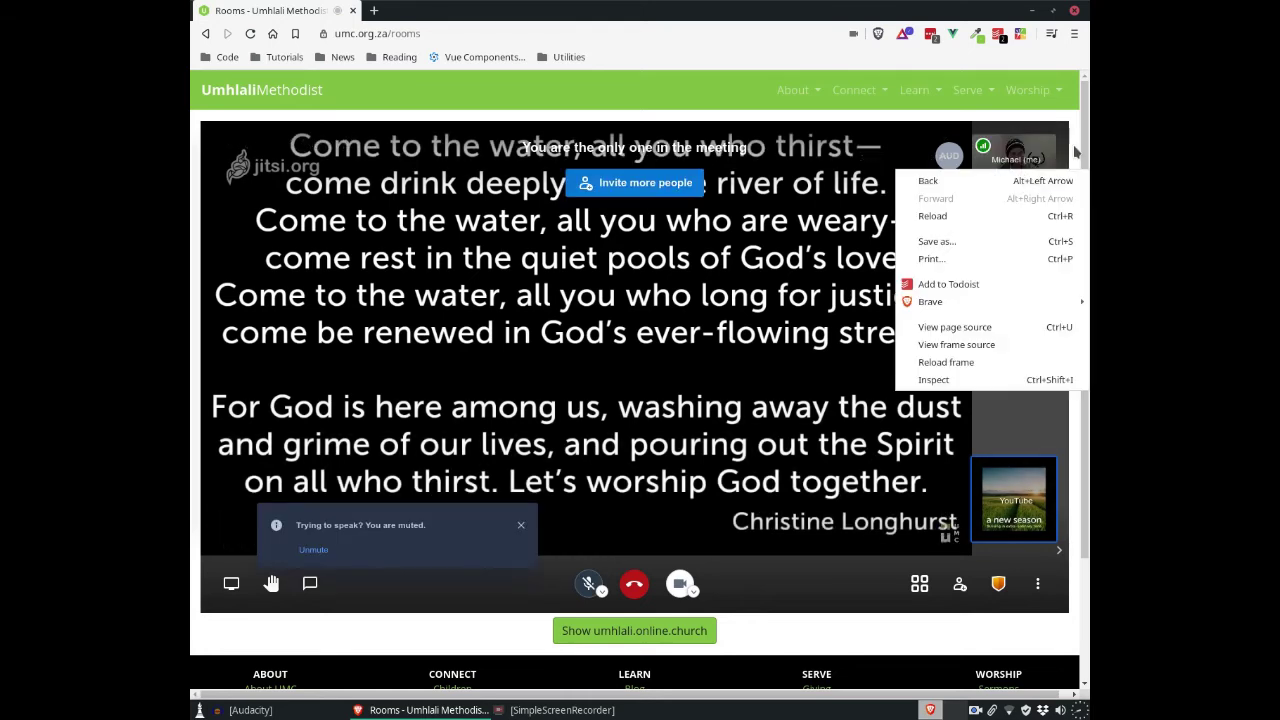
click(1068, 146)
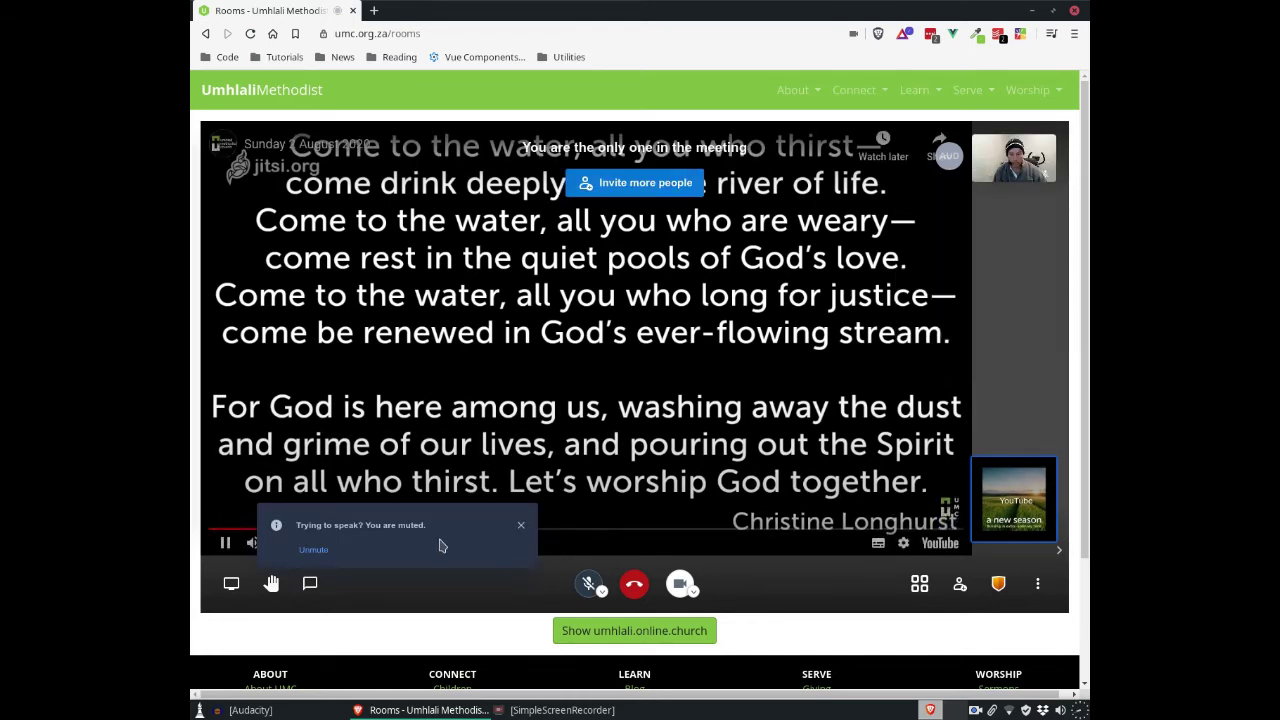
click(313, 551)
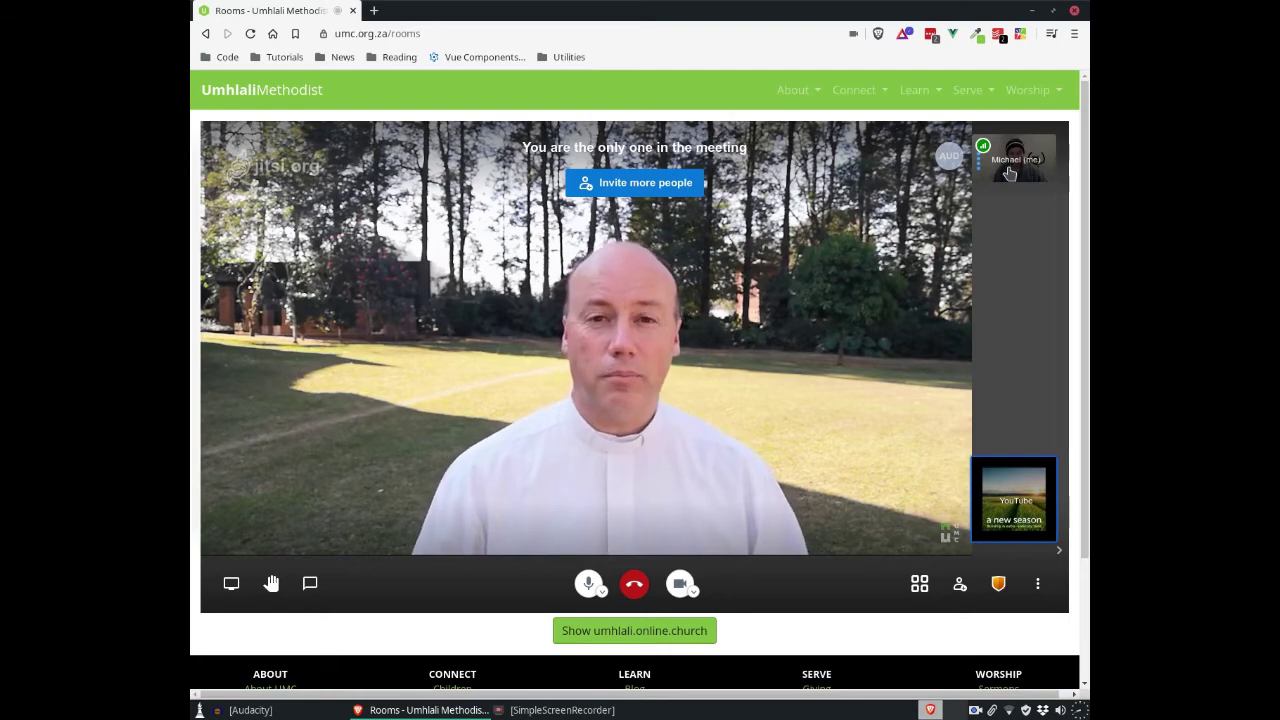
click(1010, 174)
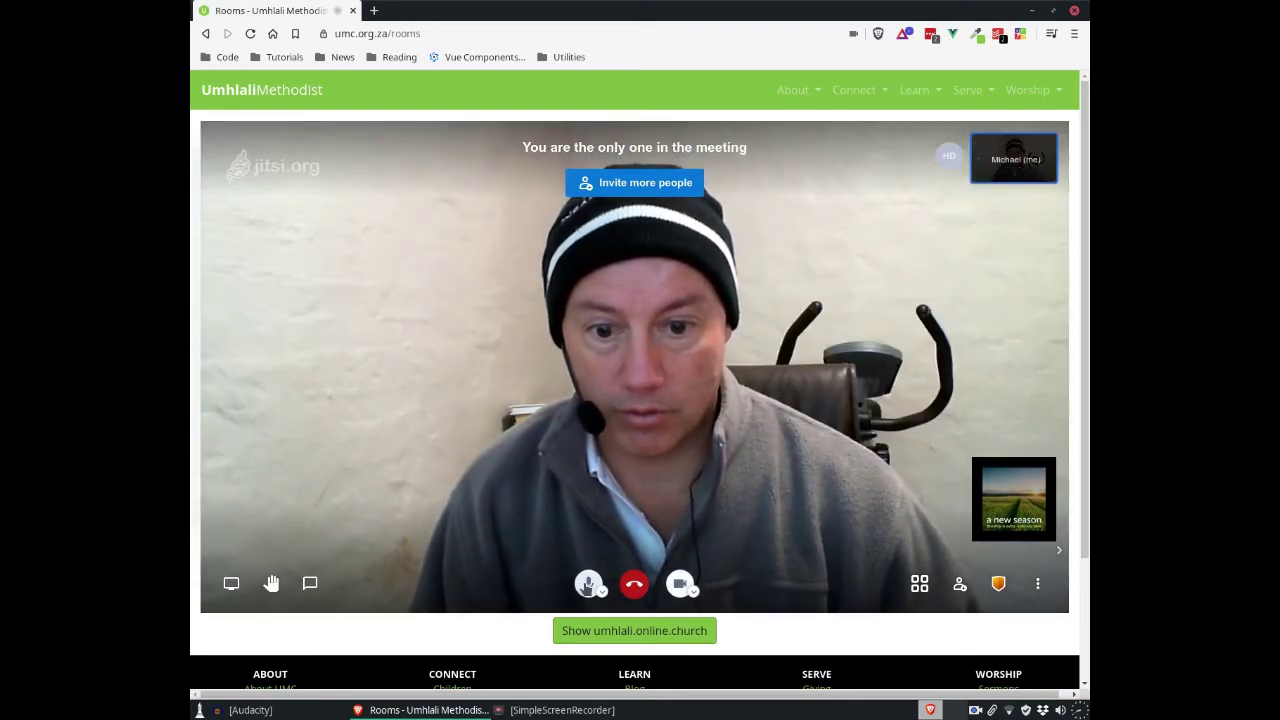
click(1005, 507)
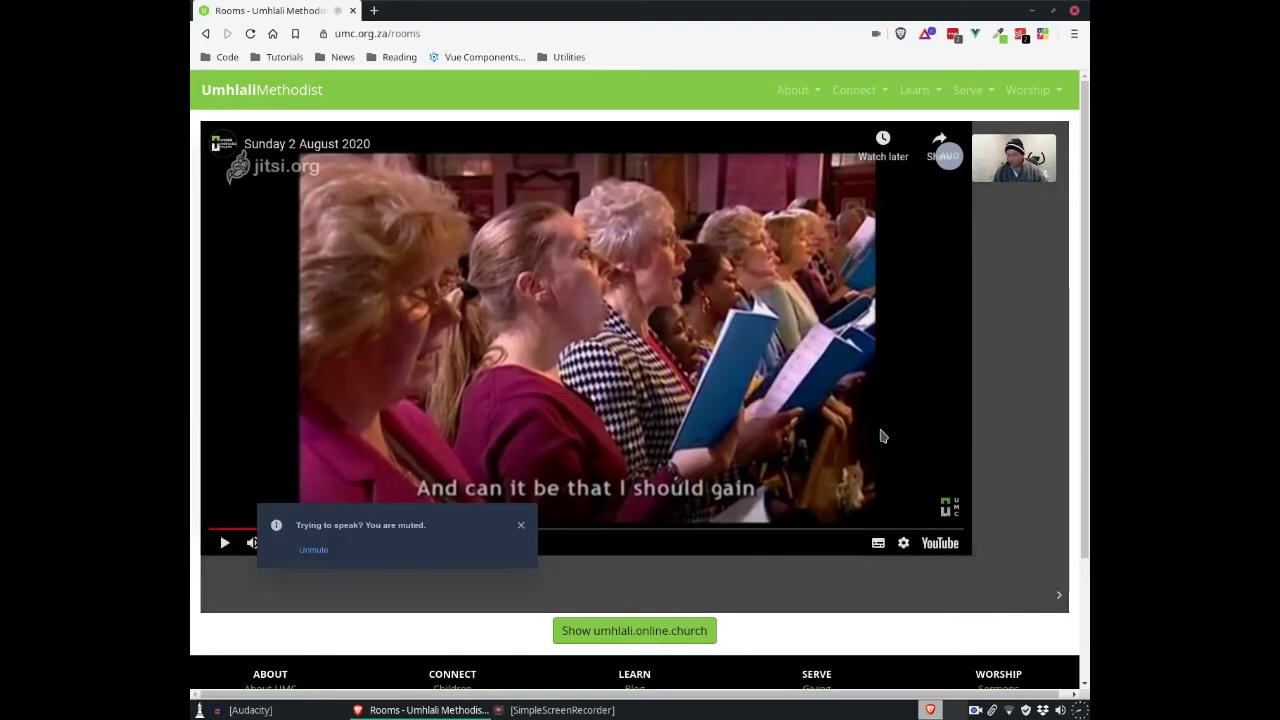
click(1037, 176)
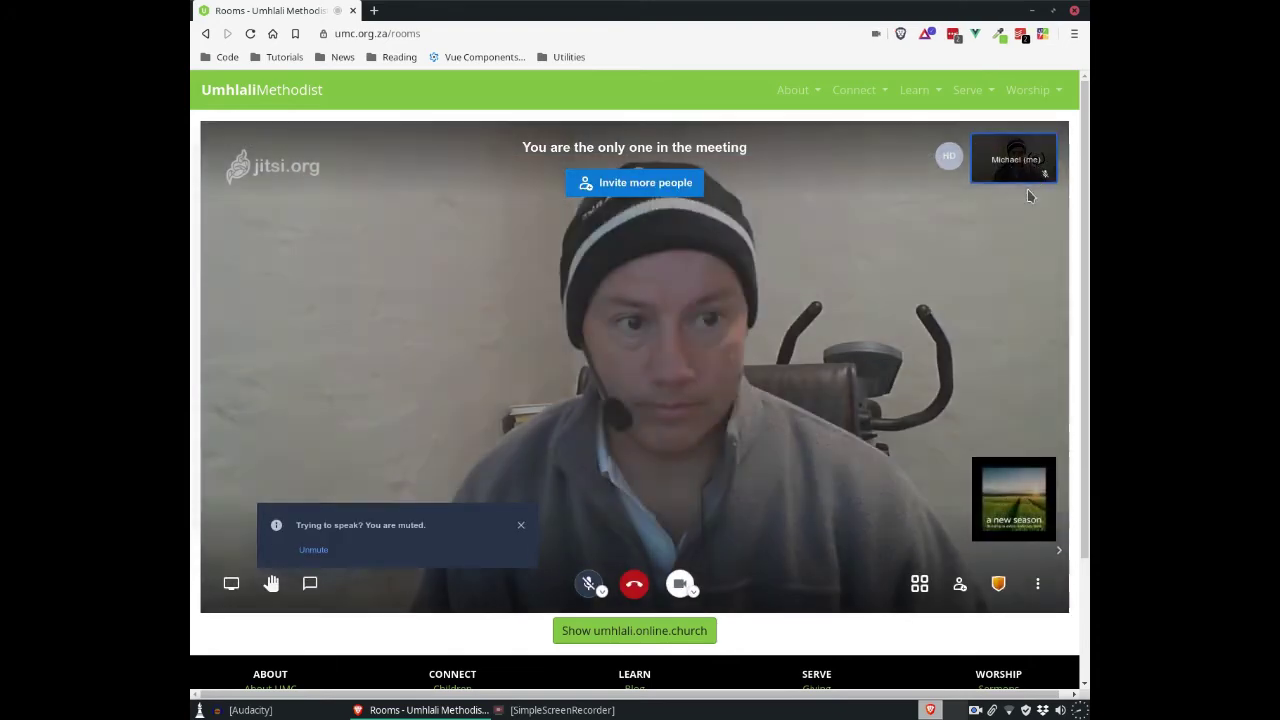
click(313, 551)
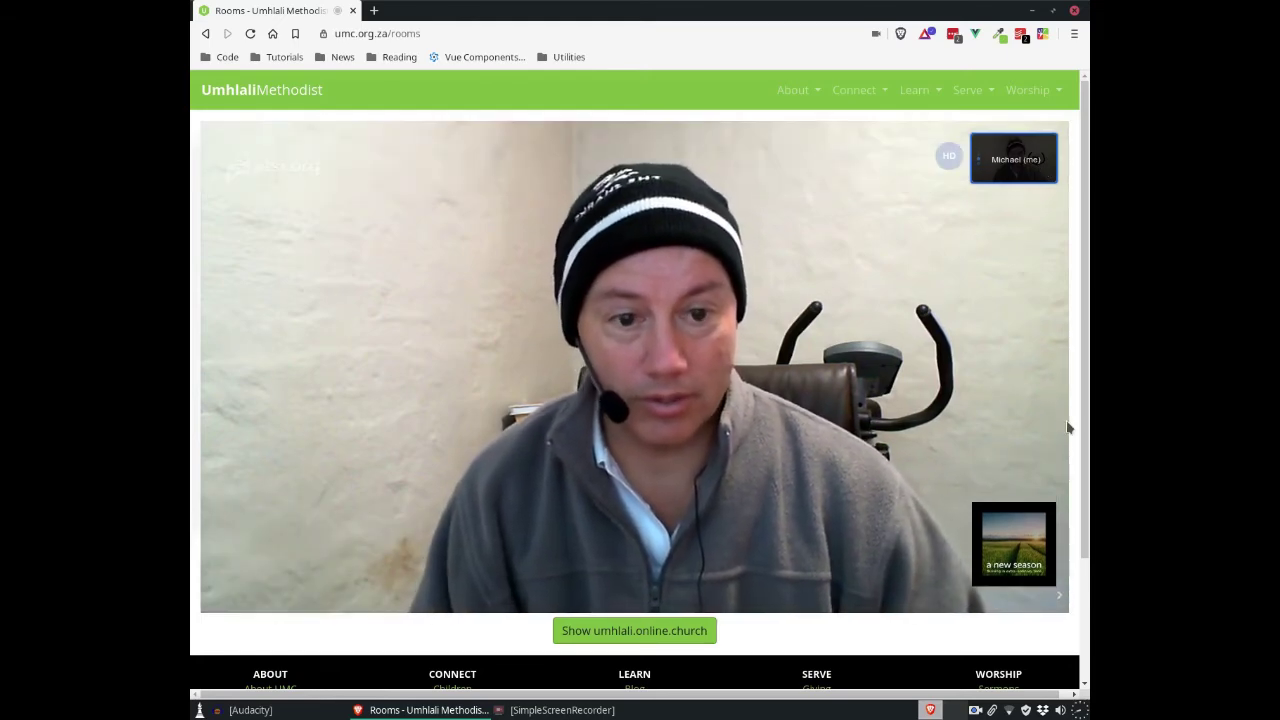
mouse_move(678, 190)
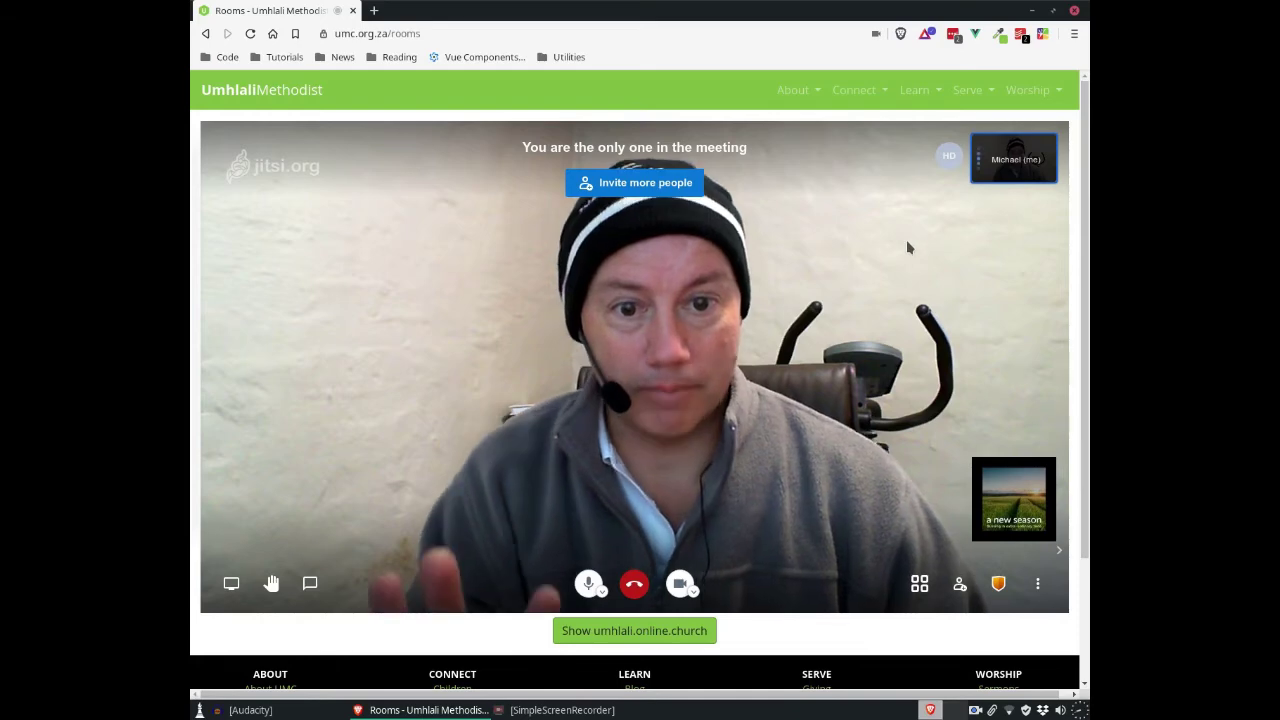
click(1017, 517)
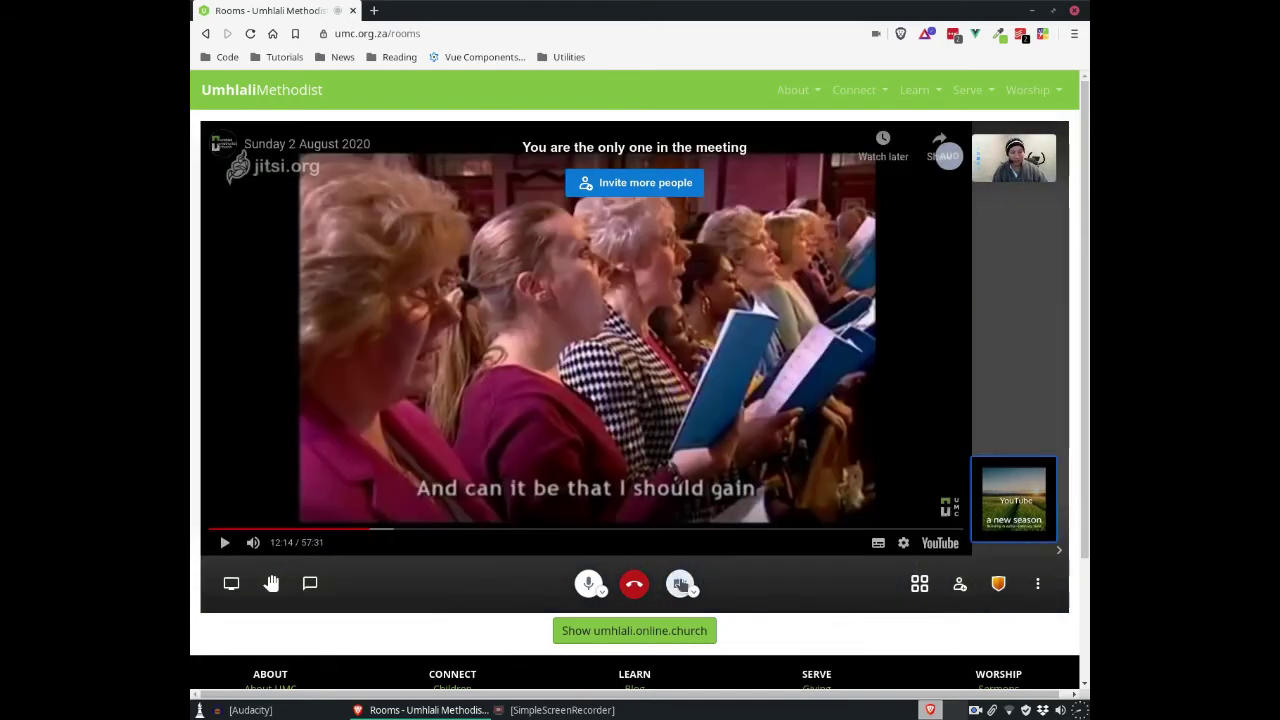
Step: Stop the shared YouTube video and confirm its removal
click(1039, 585)
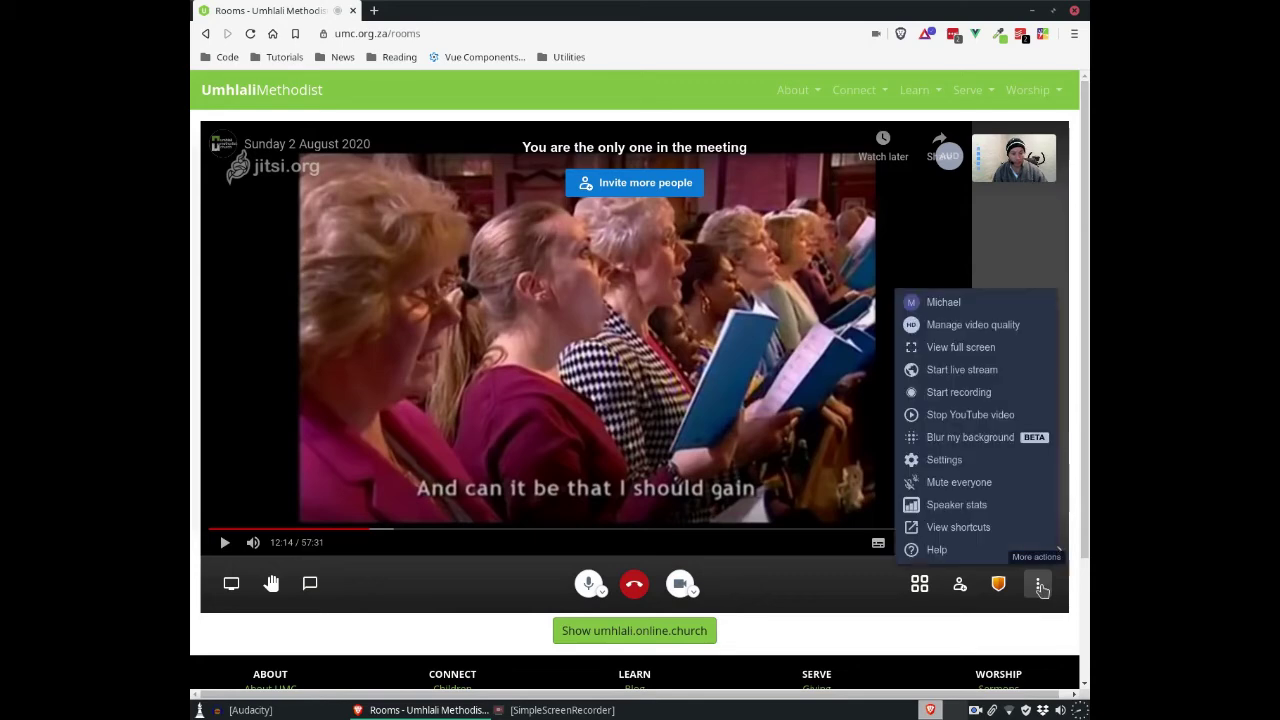
click(970, 415)
click(736, 266)
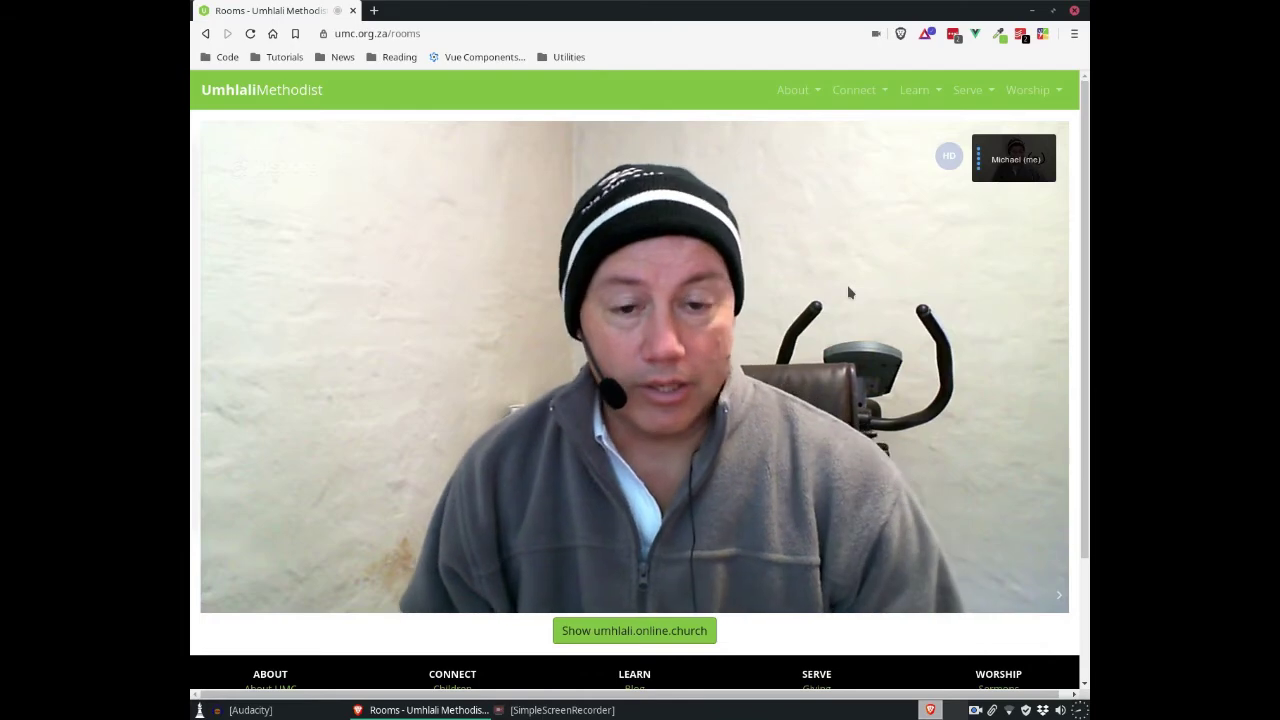
mouse_move(847, 286)
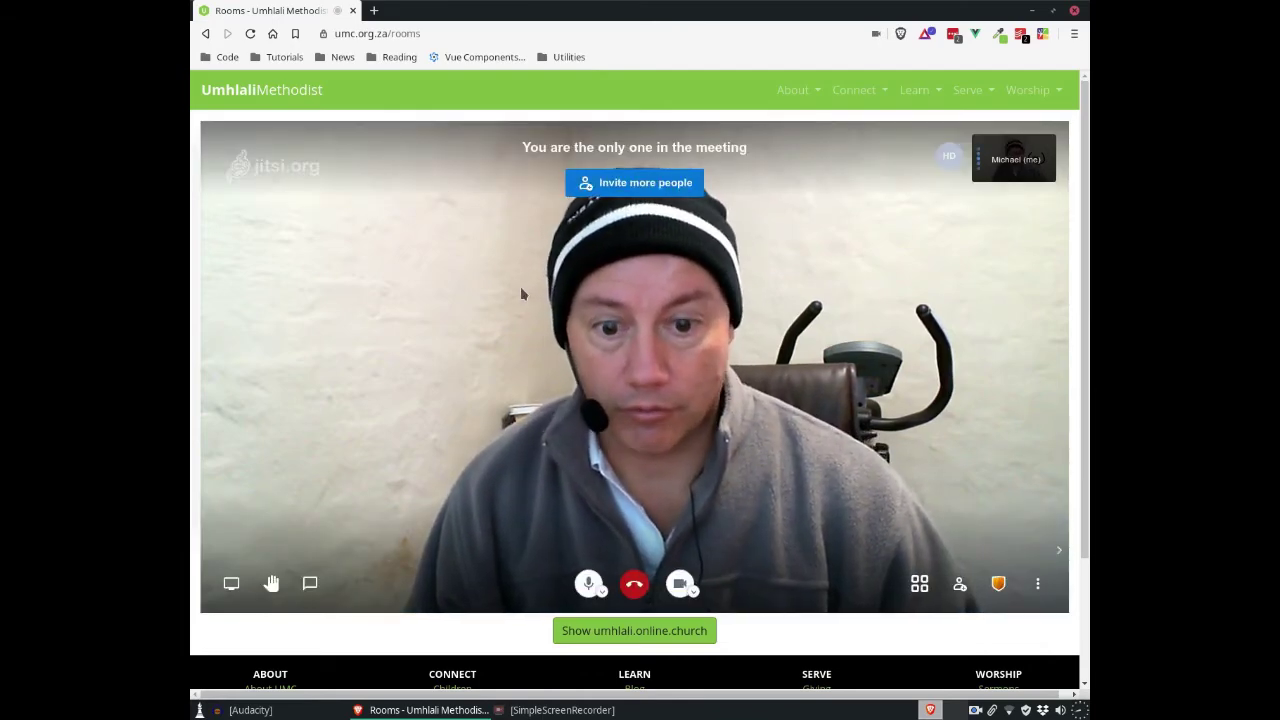
scroll(1074, 402, down, 1)
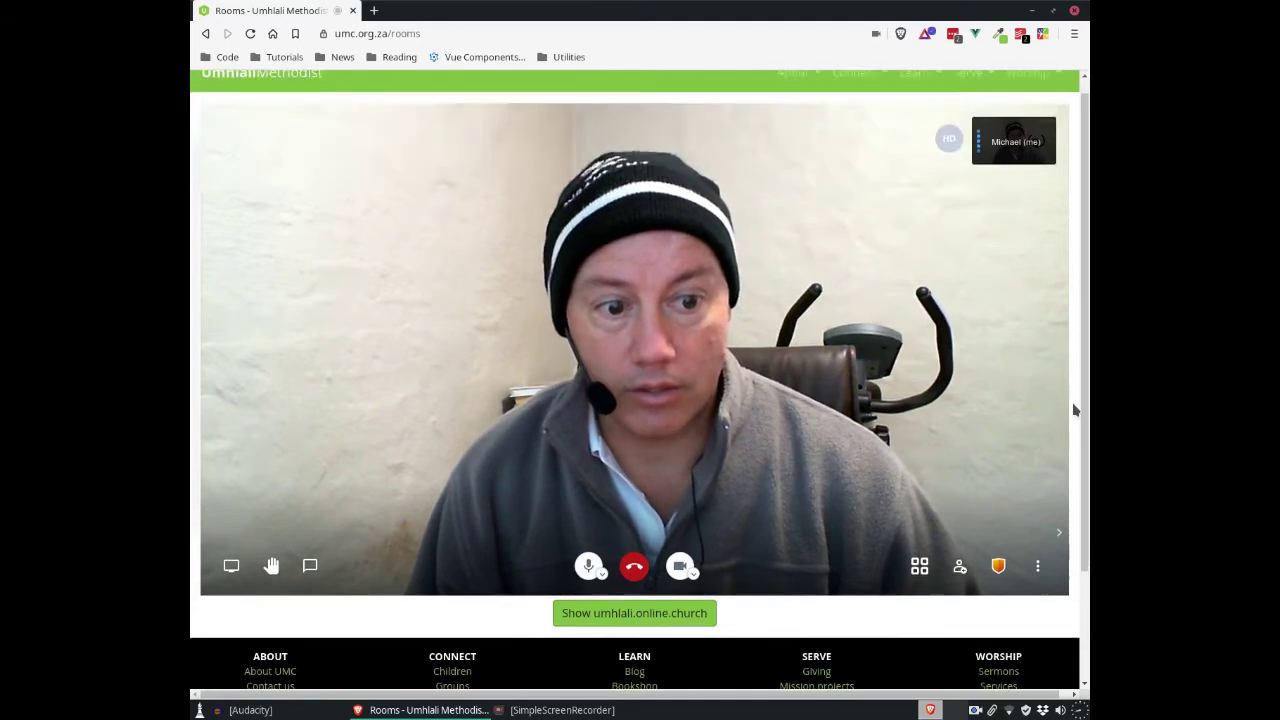
scroll(1082, 450, up, 1)
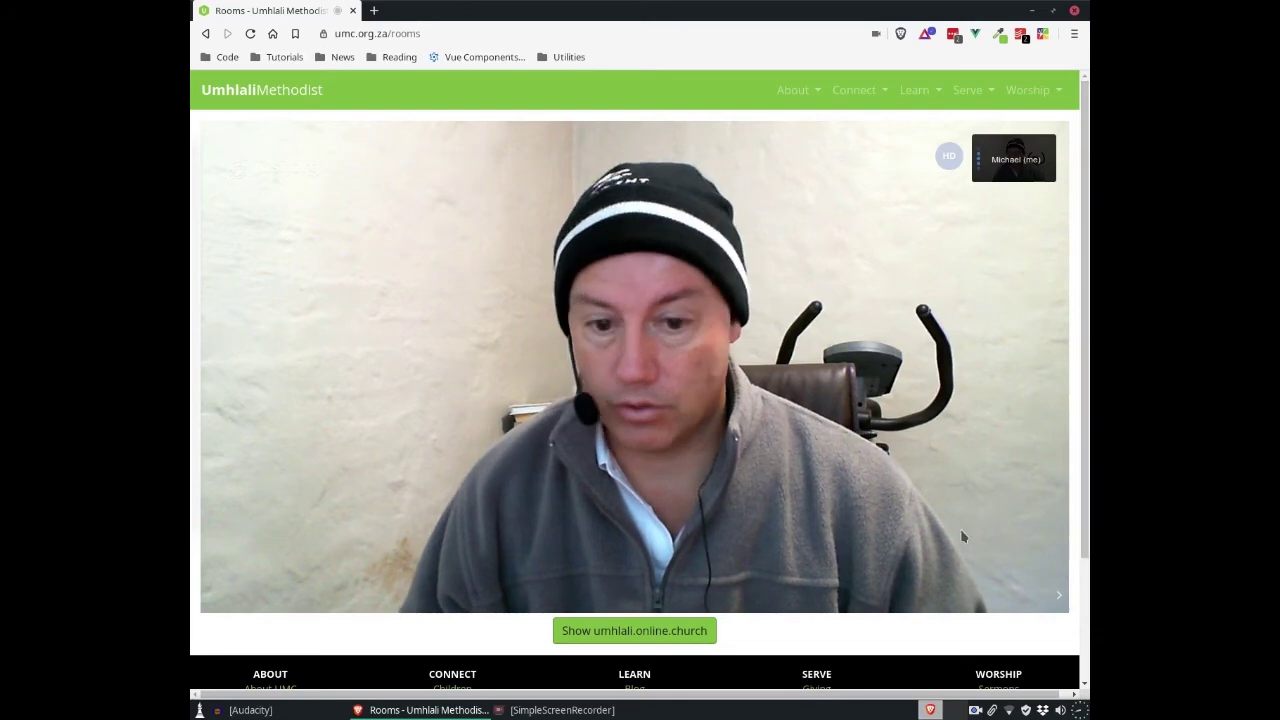
scroll(613, 523, down, 2)
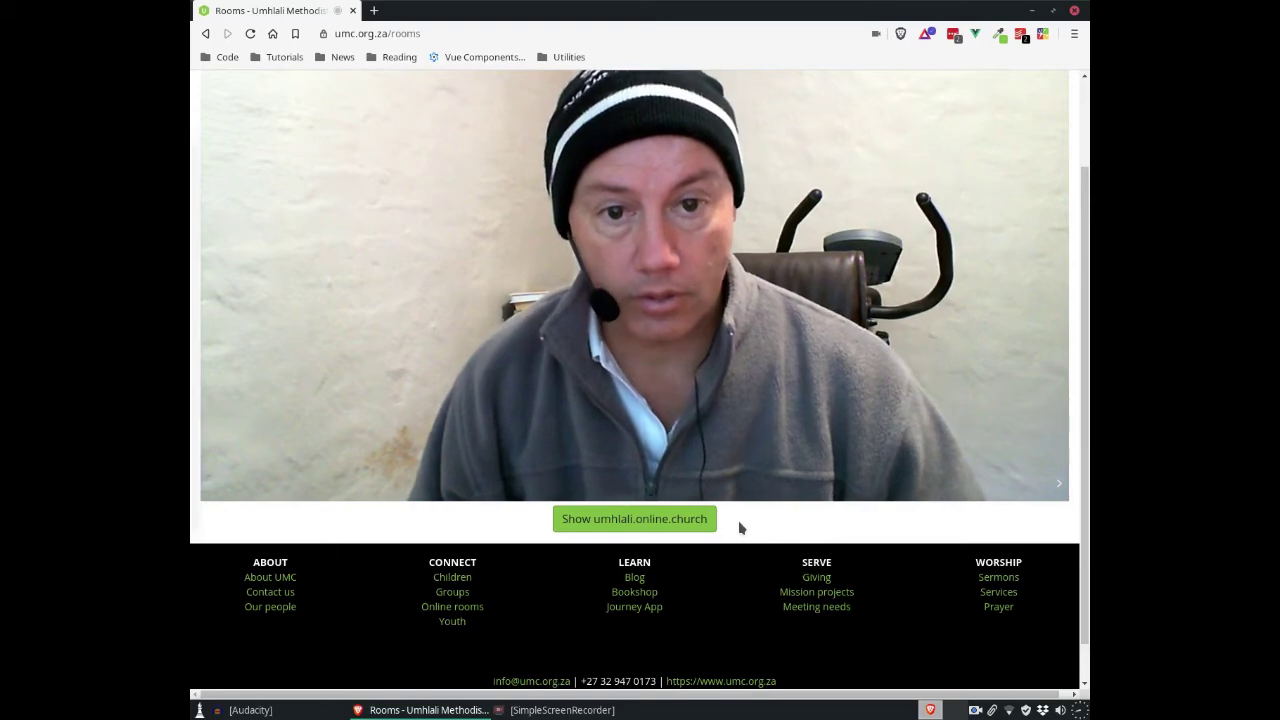
mouse_move(702, 275)
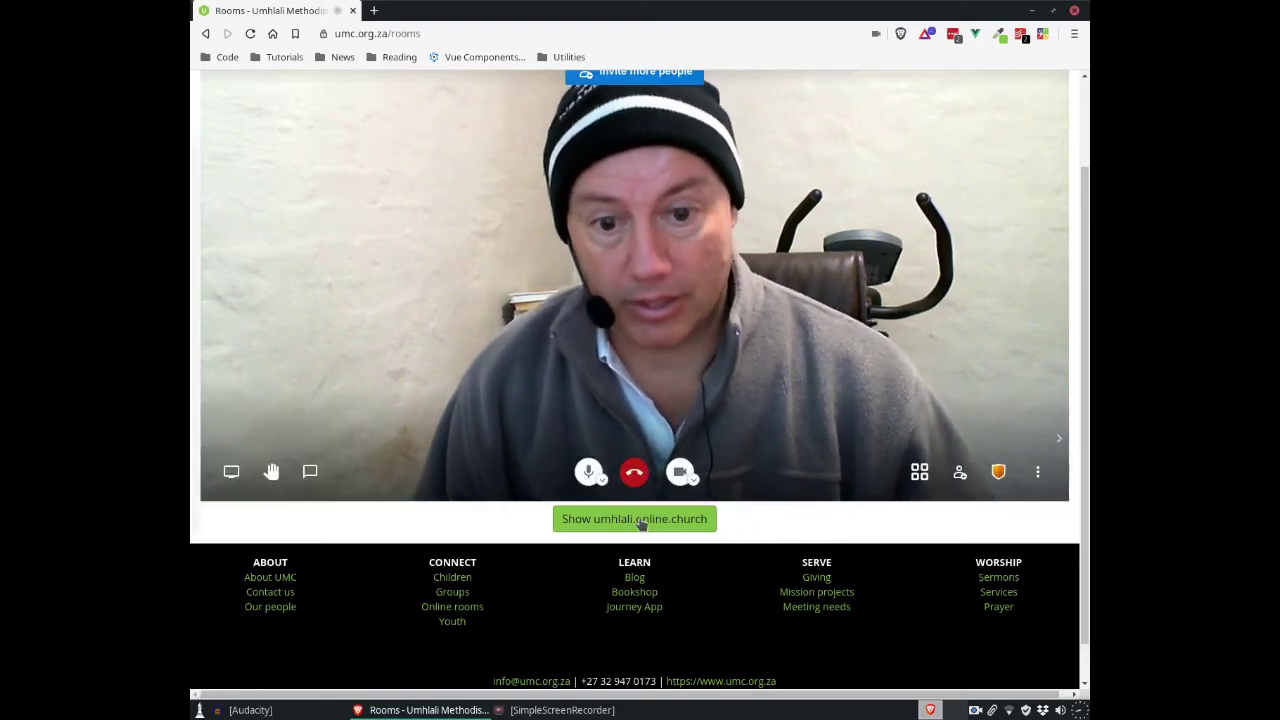
Step: Show the embedded umhlali.online.church panel and scroll through it
click(640, 520)
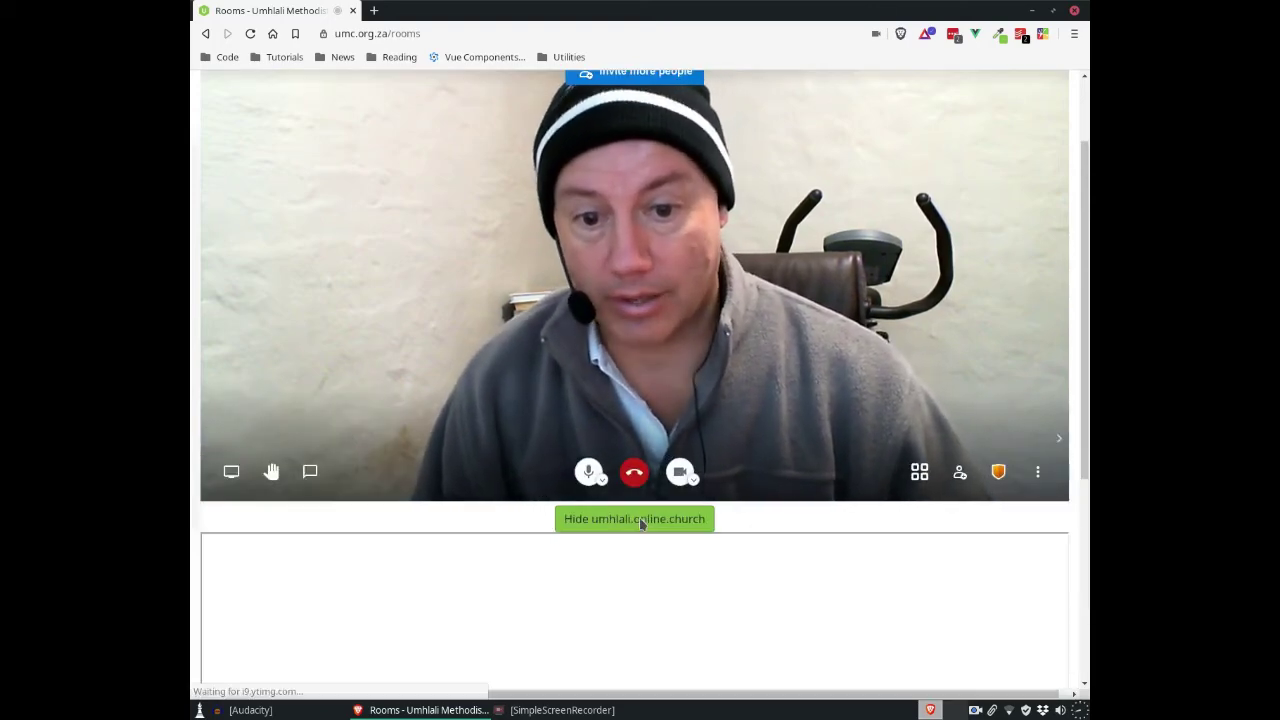
scroll(1079, 394, down, 4)
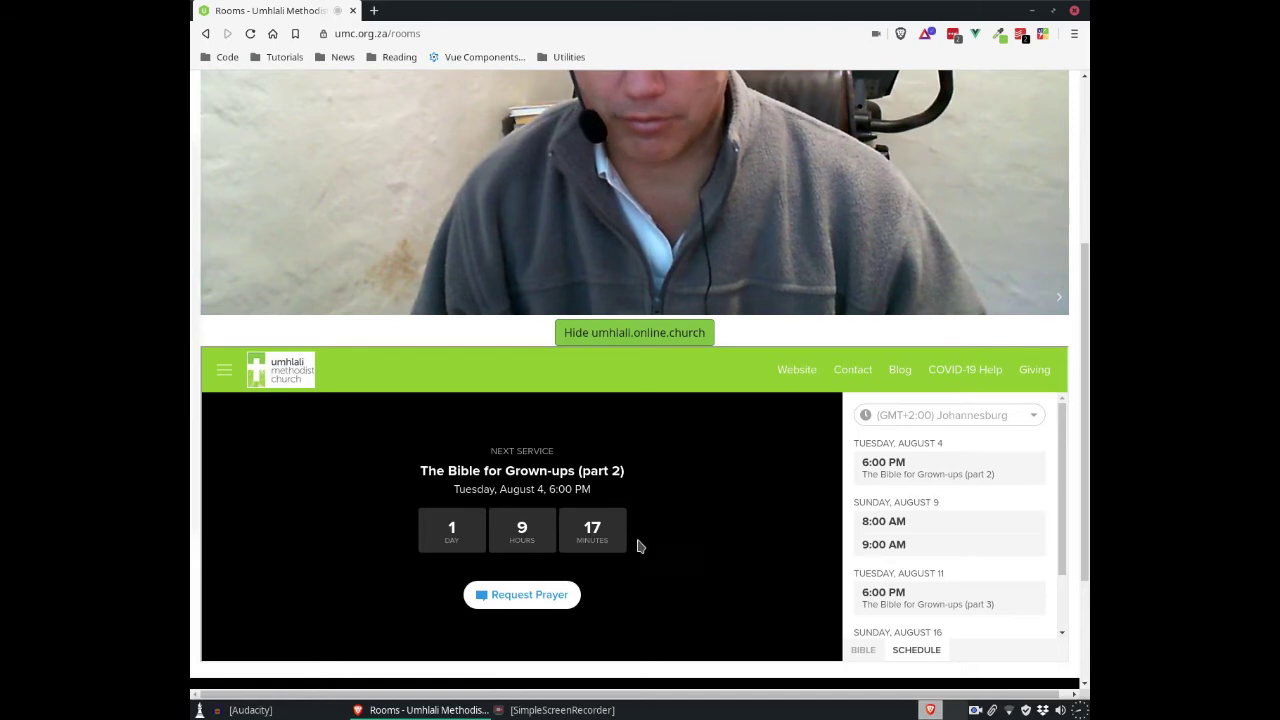
scroll(708, 531, down, 3)
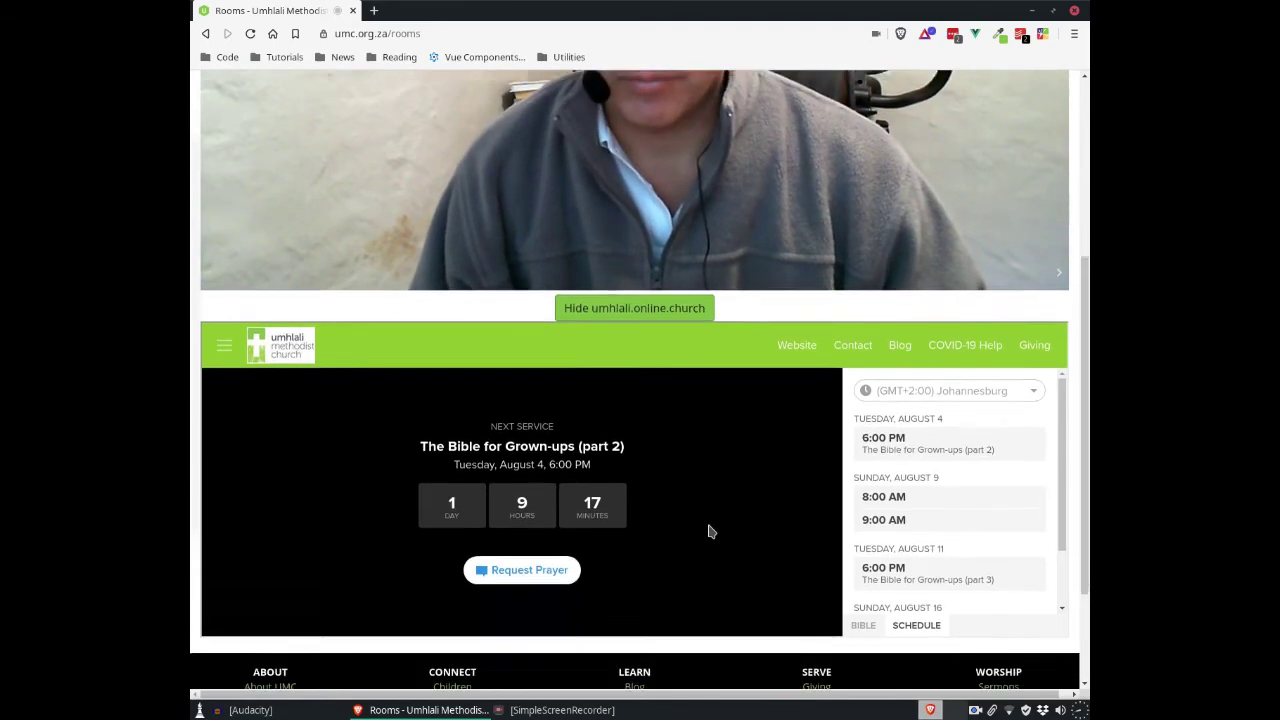
scroll(708, 531, up, 3)
scroll(708, 531, up, 2)
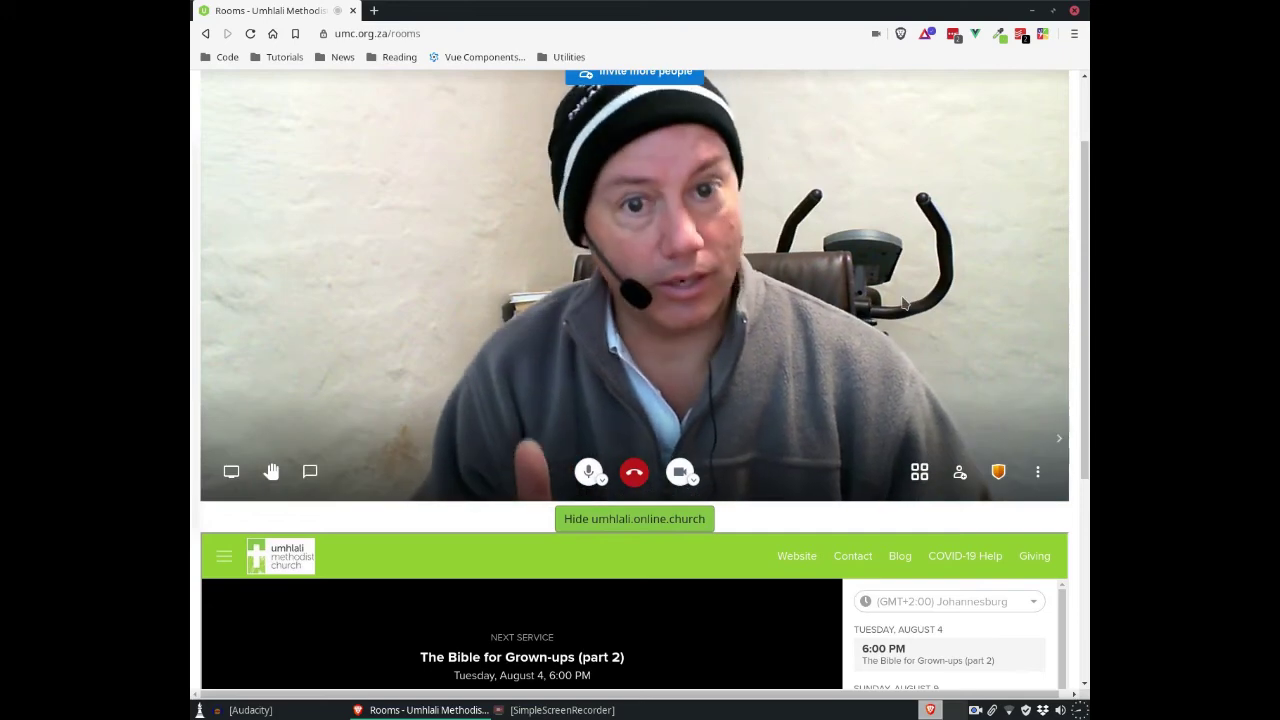
scroll(740, 398, down, 2)
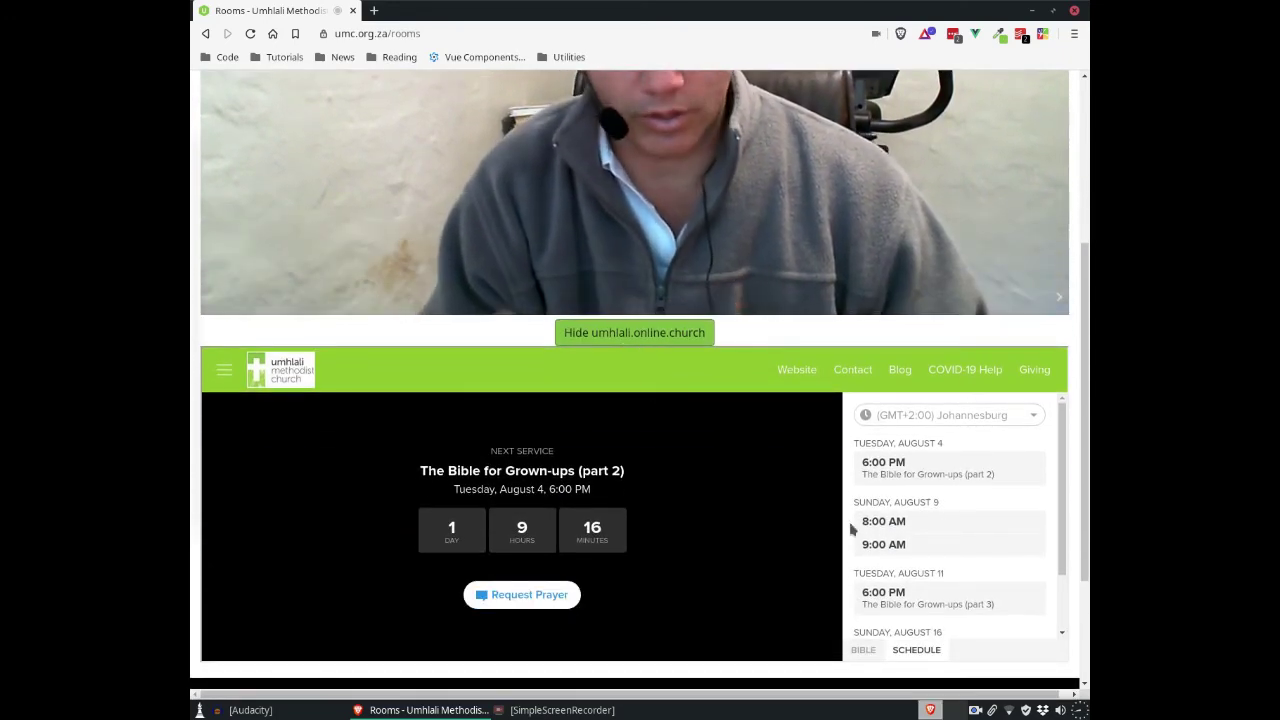
scroll(755, 341, up, 1)
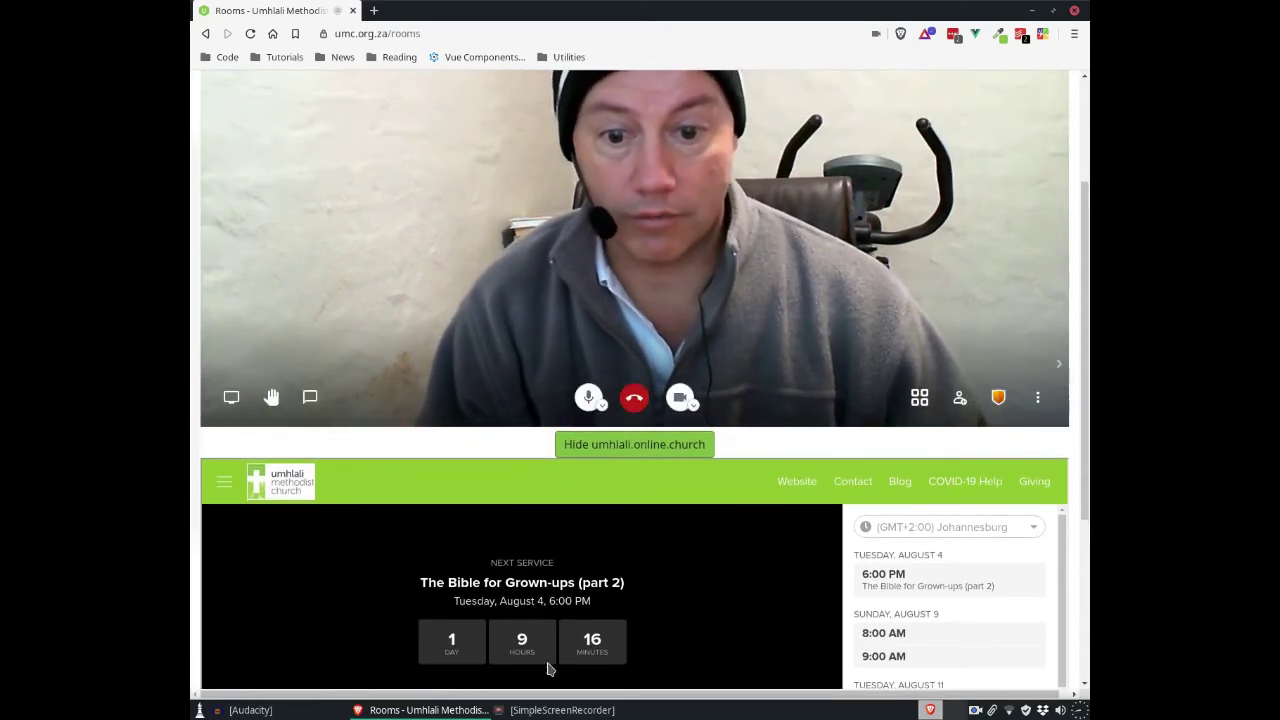
scroll(657, 597, down, 1)
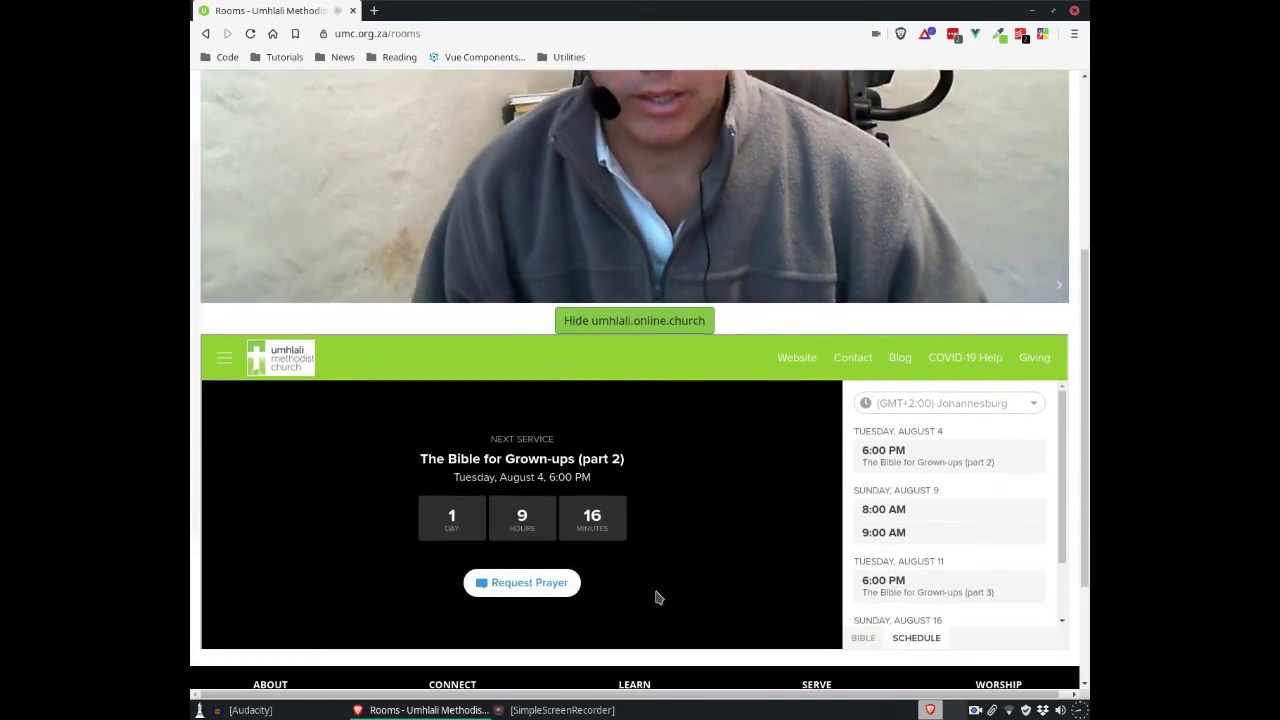
scroll(657, 597, up, 2)
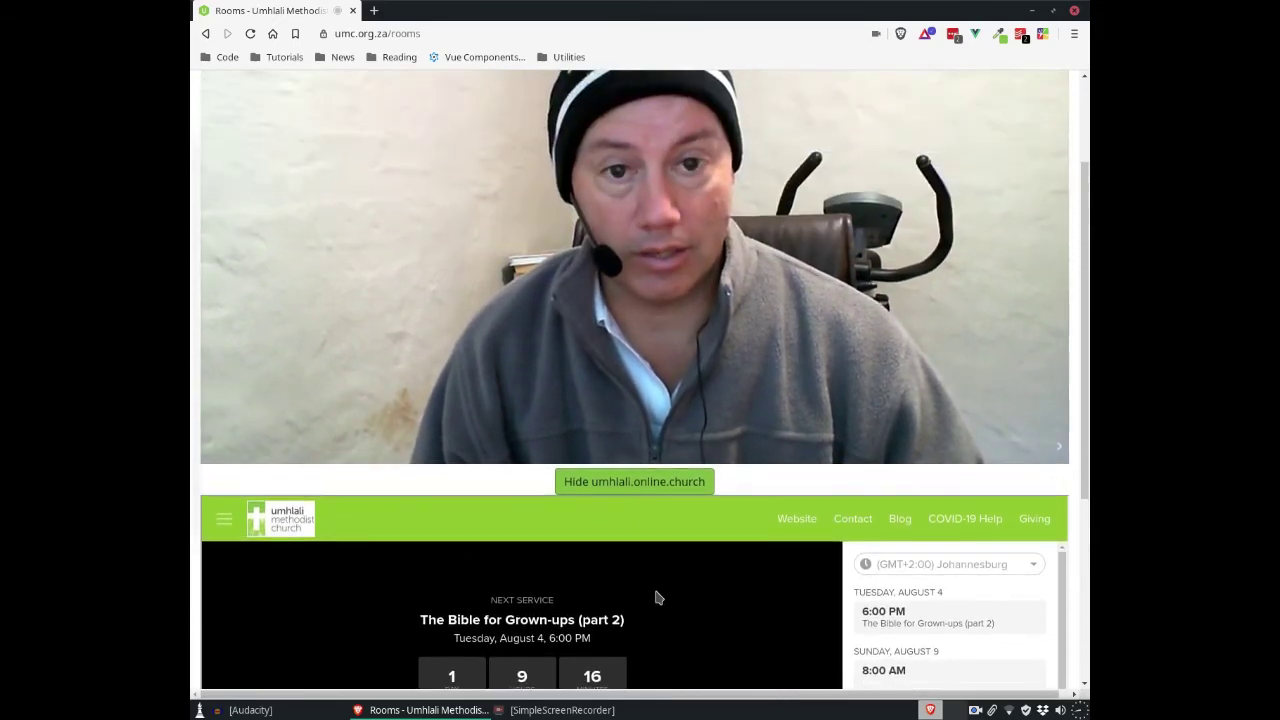
scroll(657, 597, down, 1)
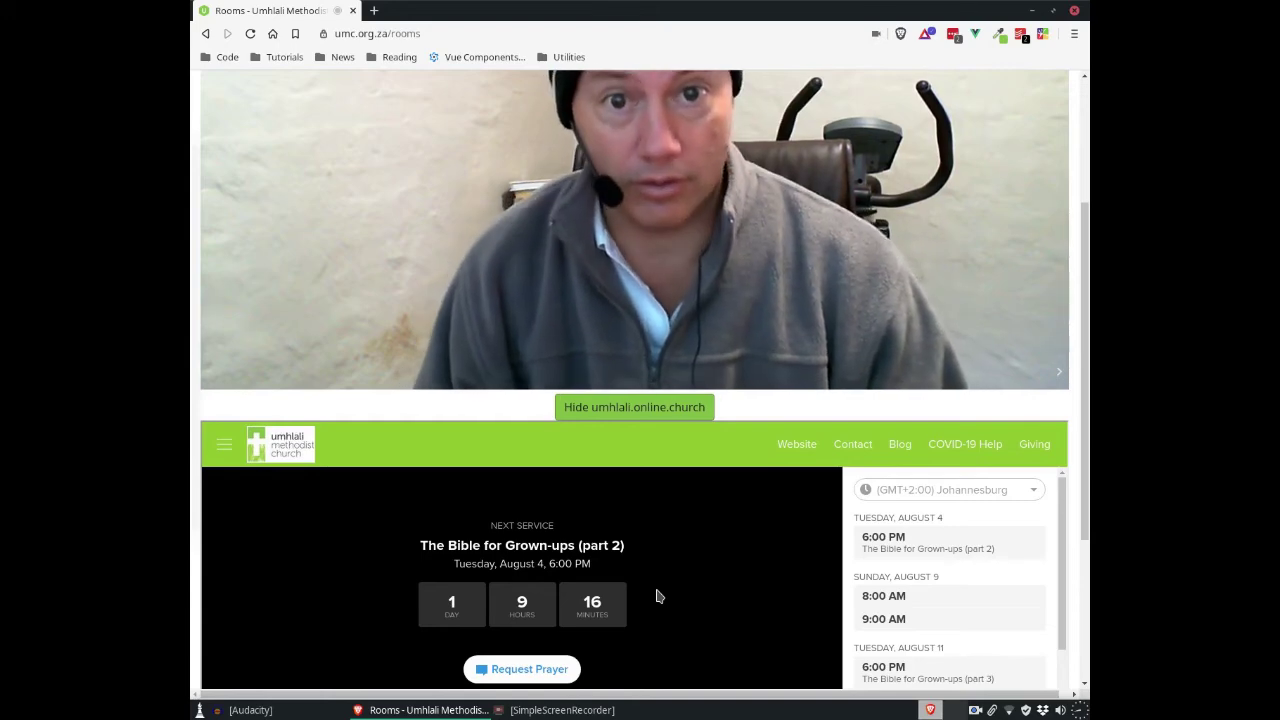
Step: Hide the online church panel and scroll back to the top of the page
mouse_move(906, 205)
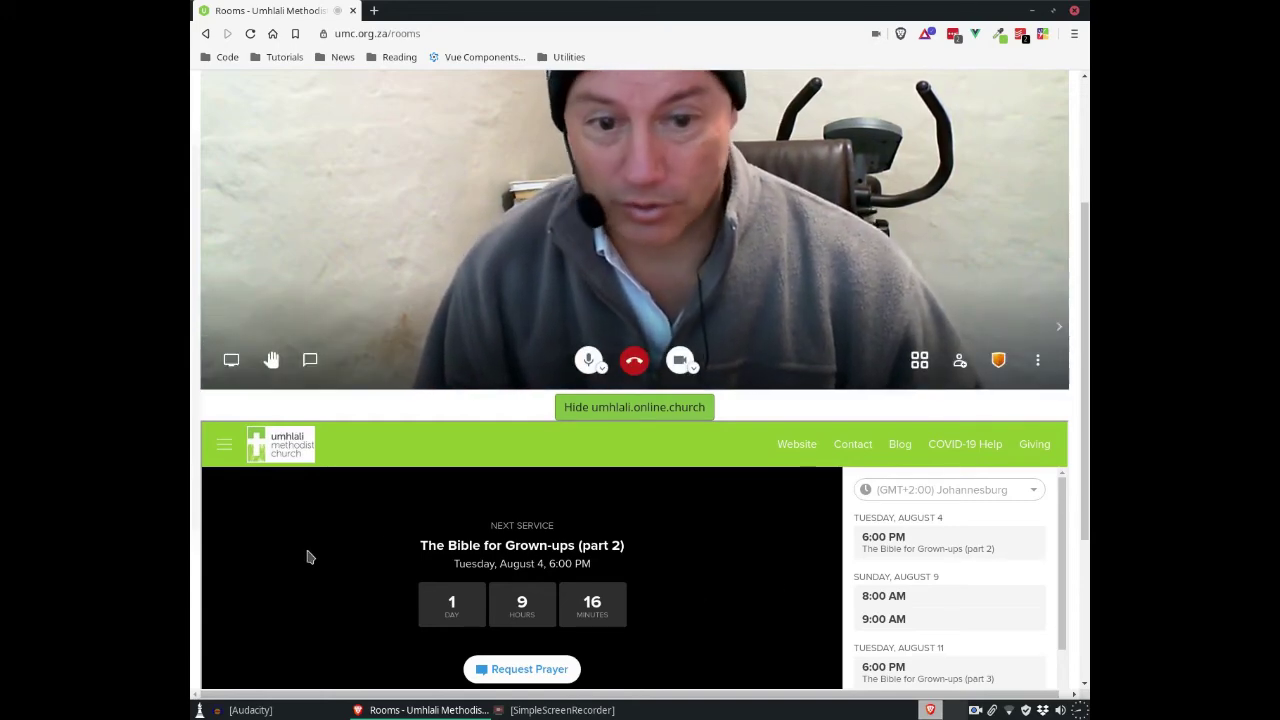
scroll(540, 590, down, 3)
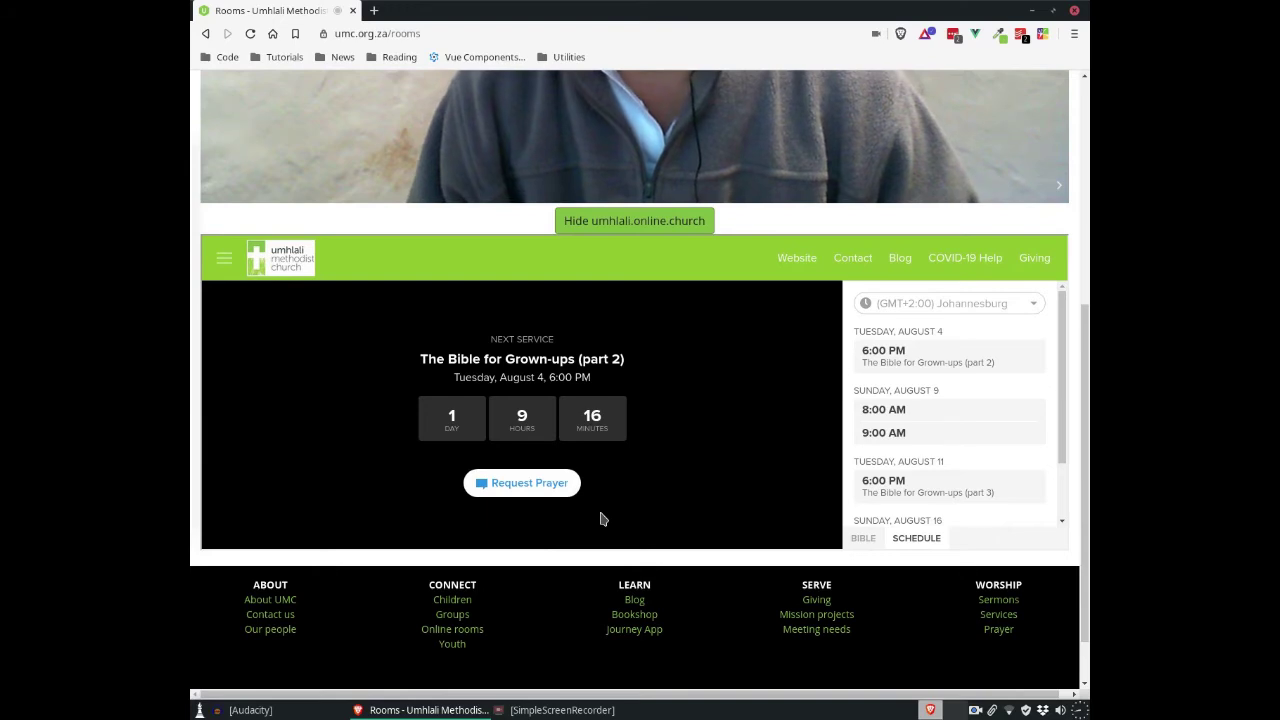
scroll(600, 519, up, 2)
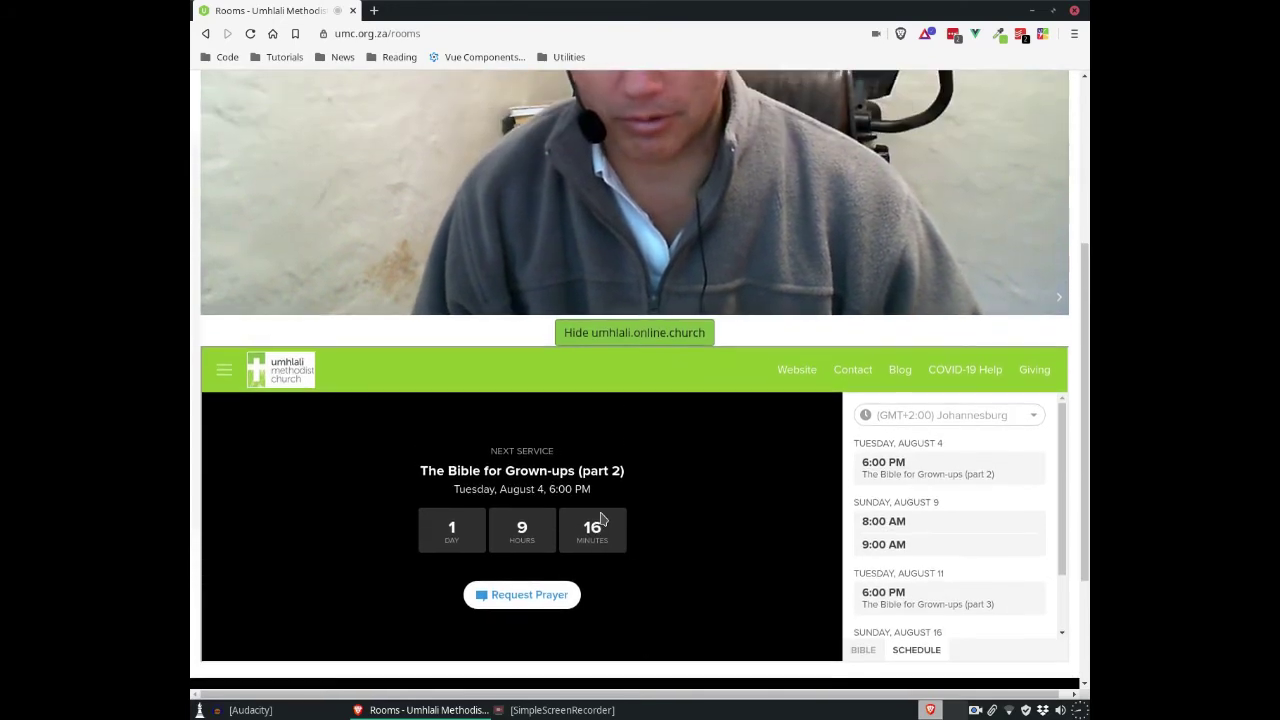
click(634, 334)
scroll(760, 586, up, 3)
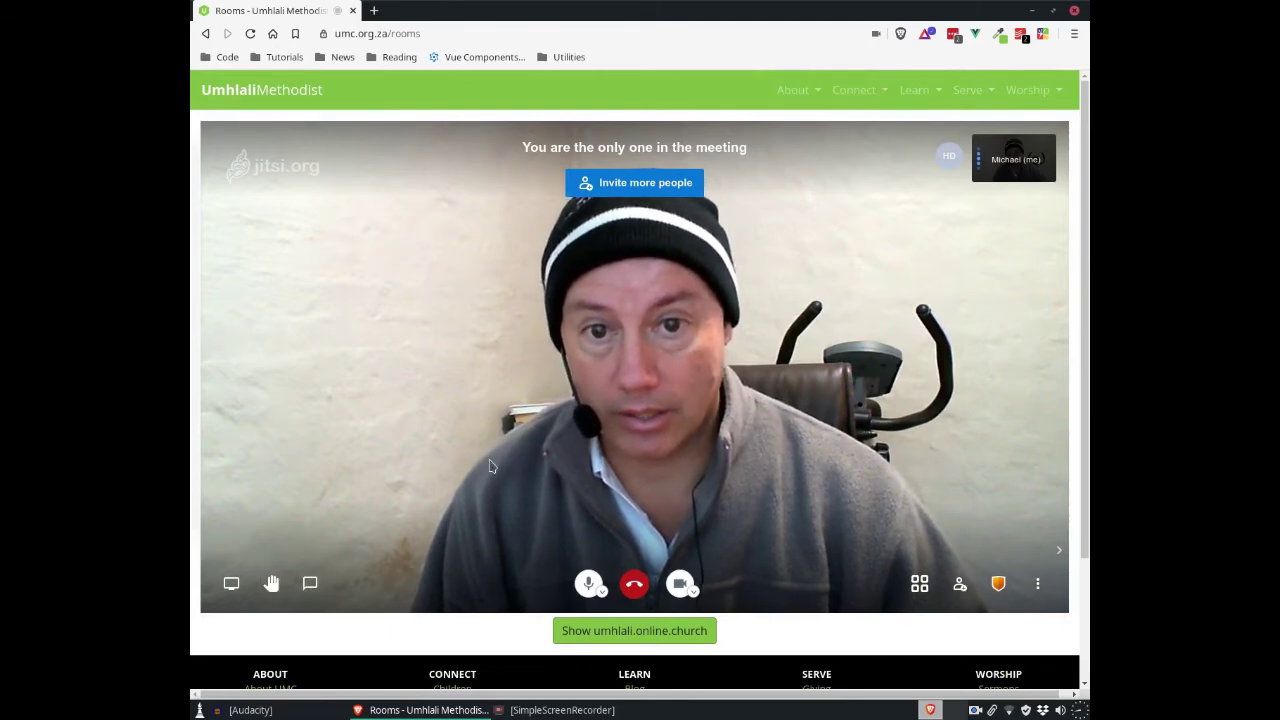
Step: Send the chat messages 'My mike isn't working' and 'Good point!', then close the chat
click(310, 584)
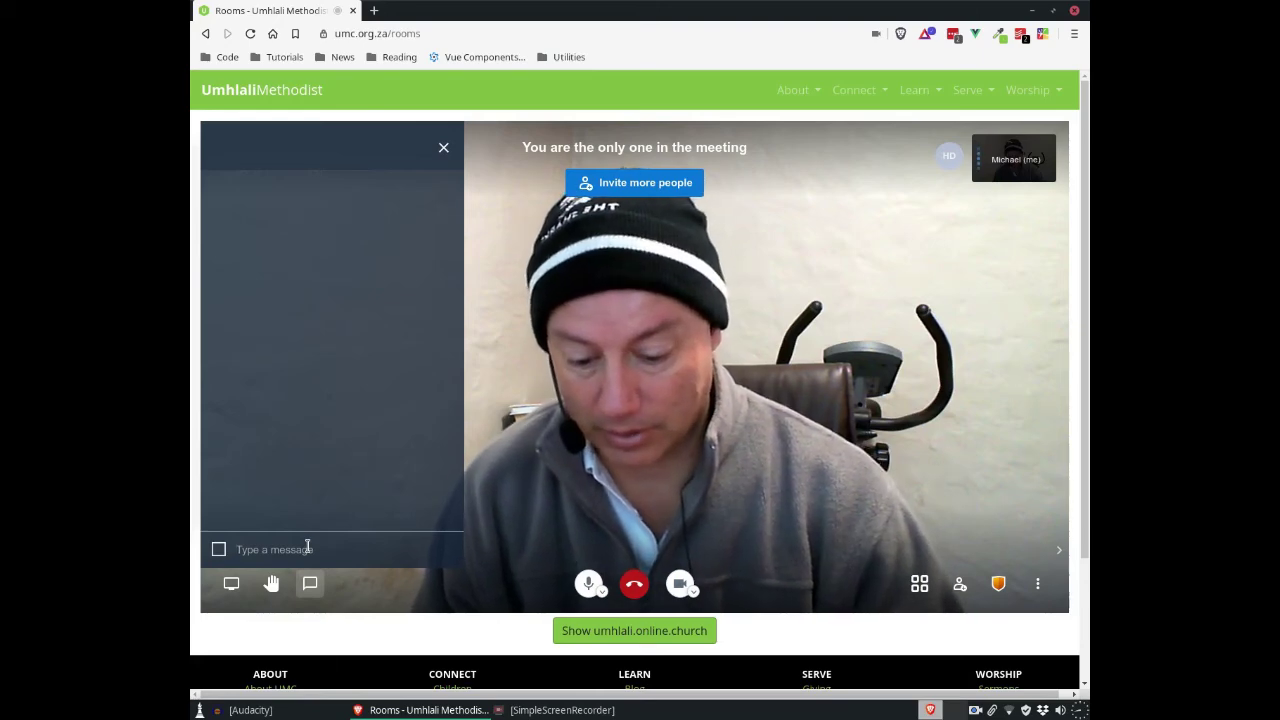
text(My mike)
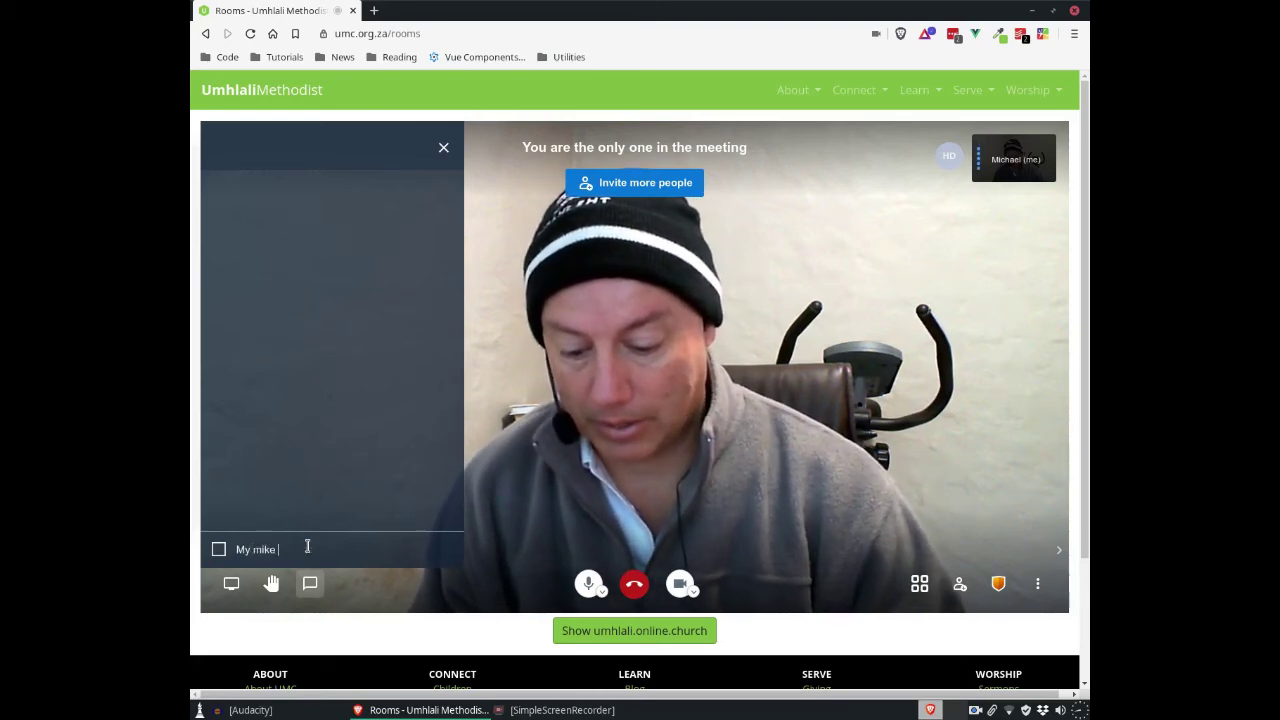
text( isn't work)
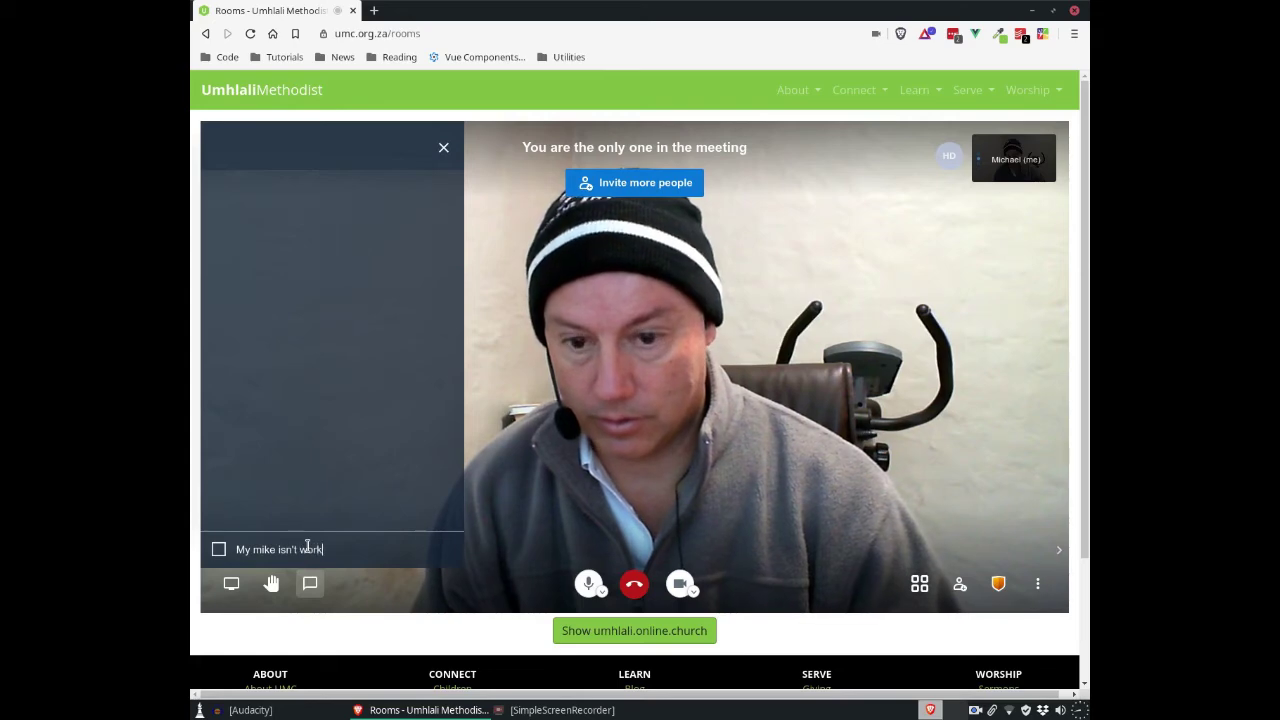
text(ing)
key(Return)
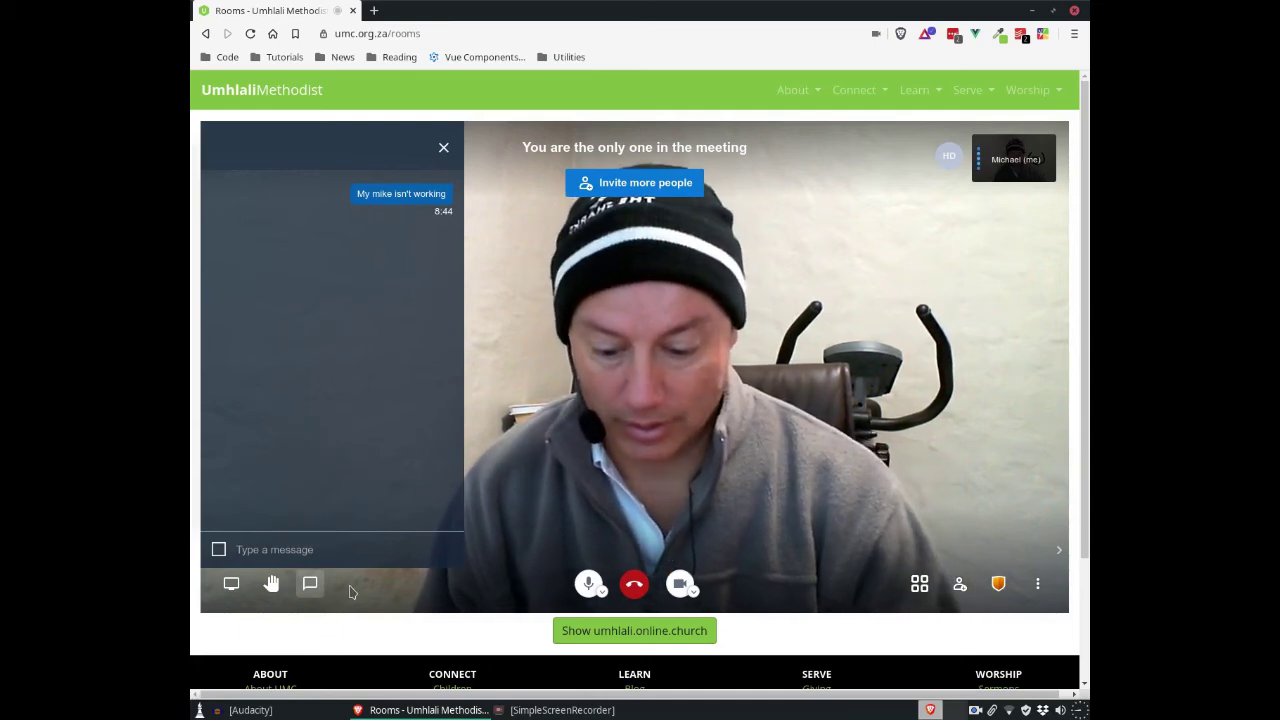
text(Good point!)
key(Return)
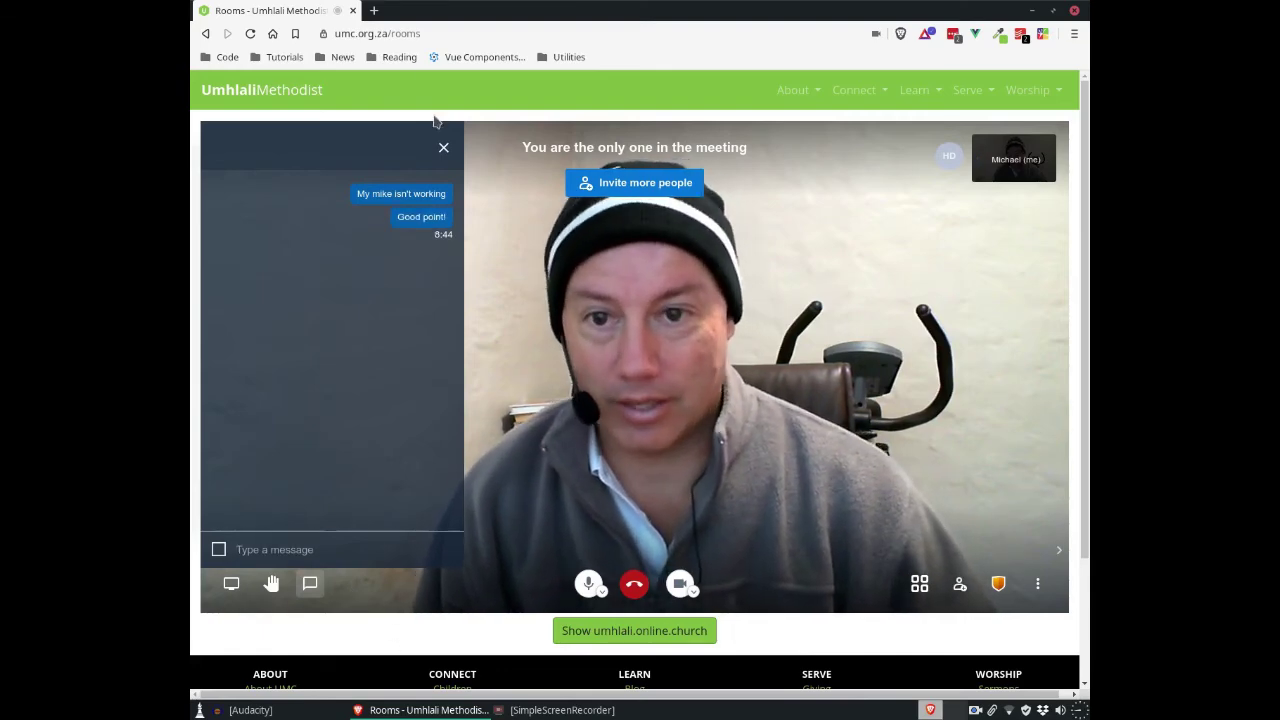
click(444, 150)
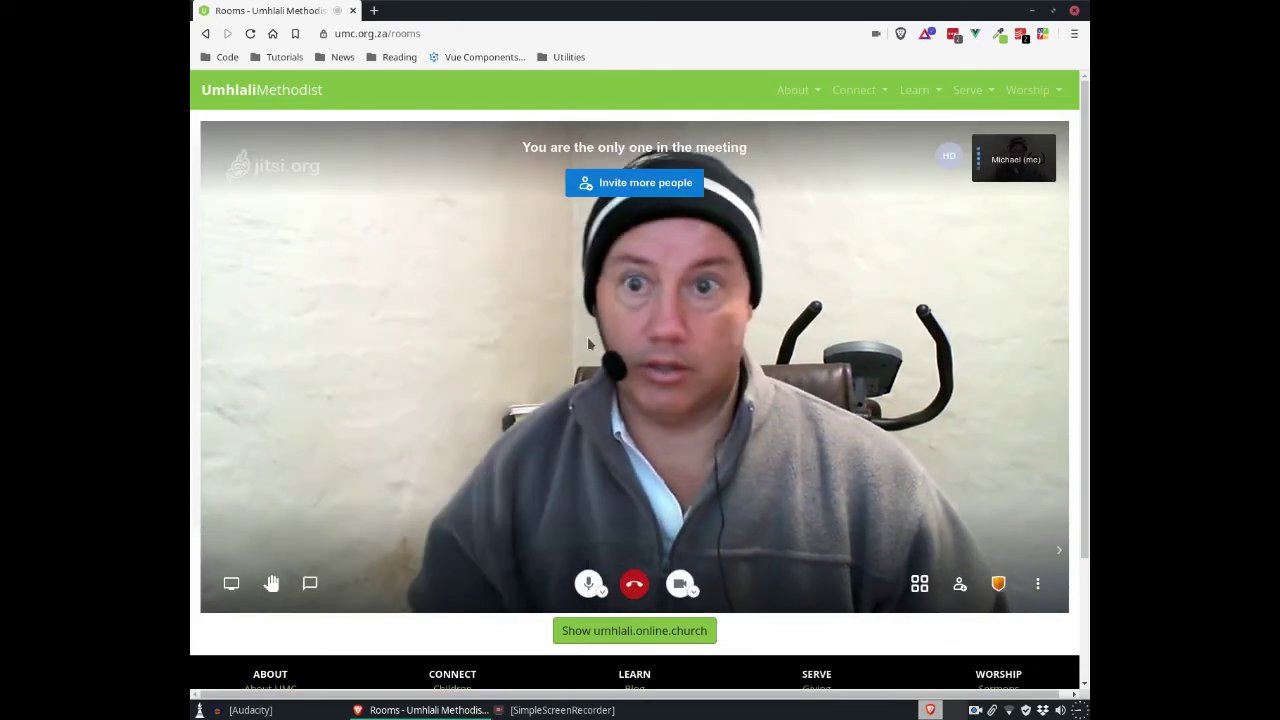
Step: Scroll the page, look at the Connect menu links, then leave the meeting
scroll(578, 364, down, 1)
scroll(578, 364, down, 2)
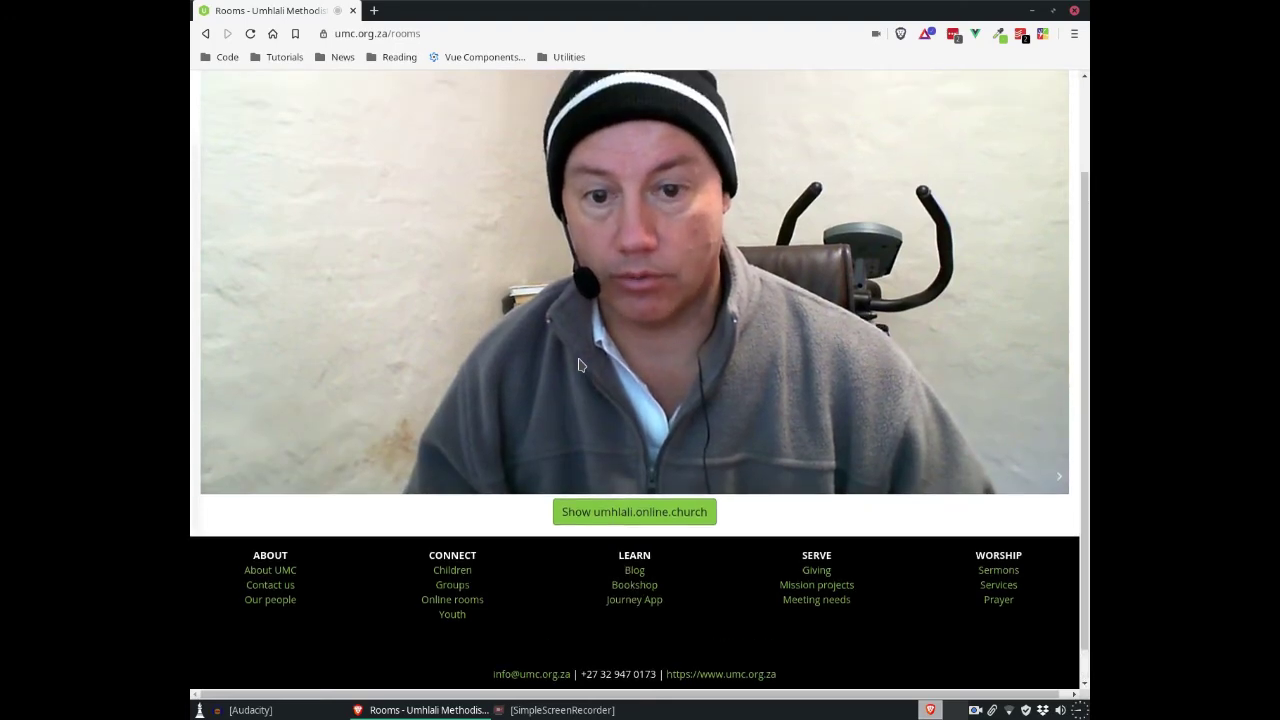
scroll(578, 364, up, 3)
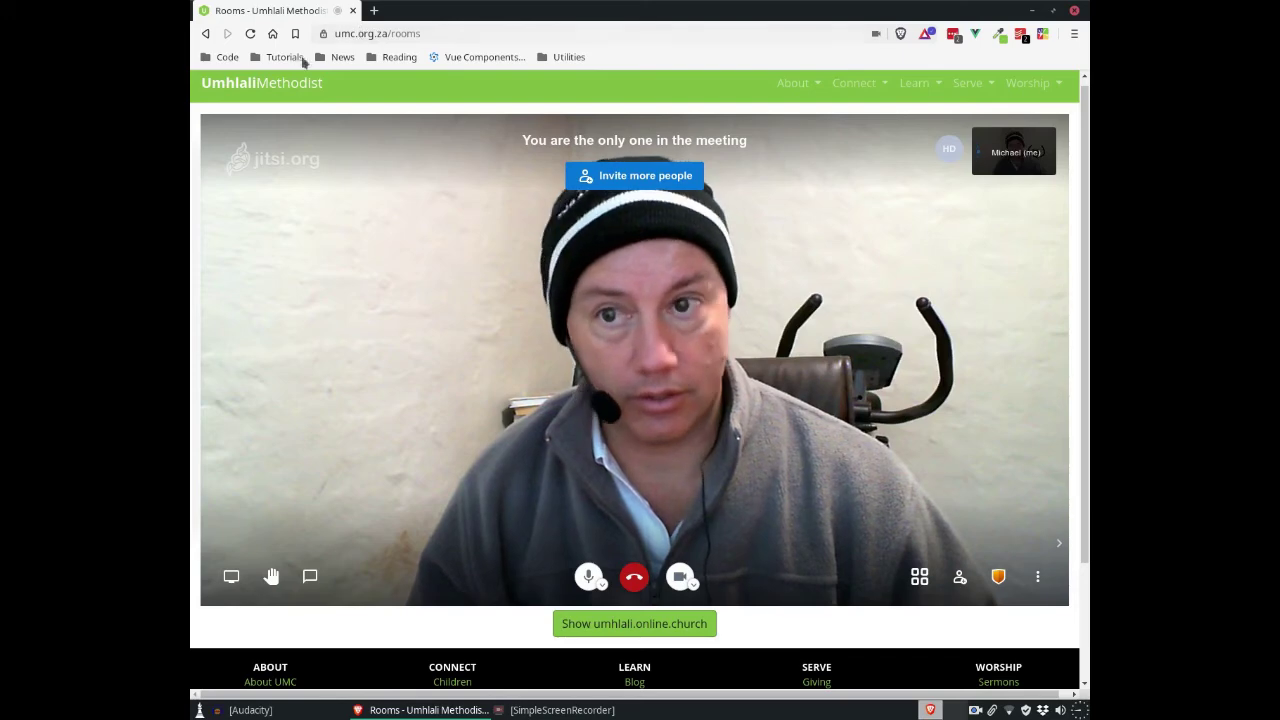
click(858, 82)
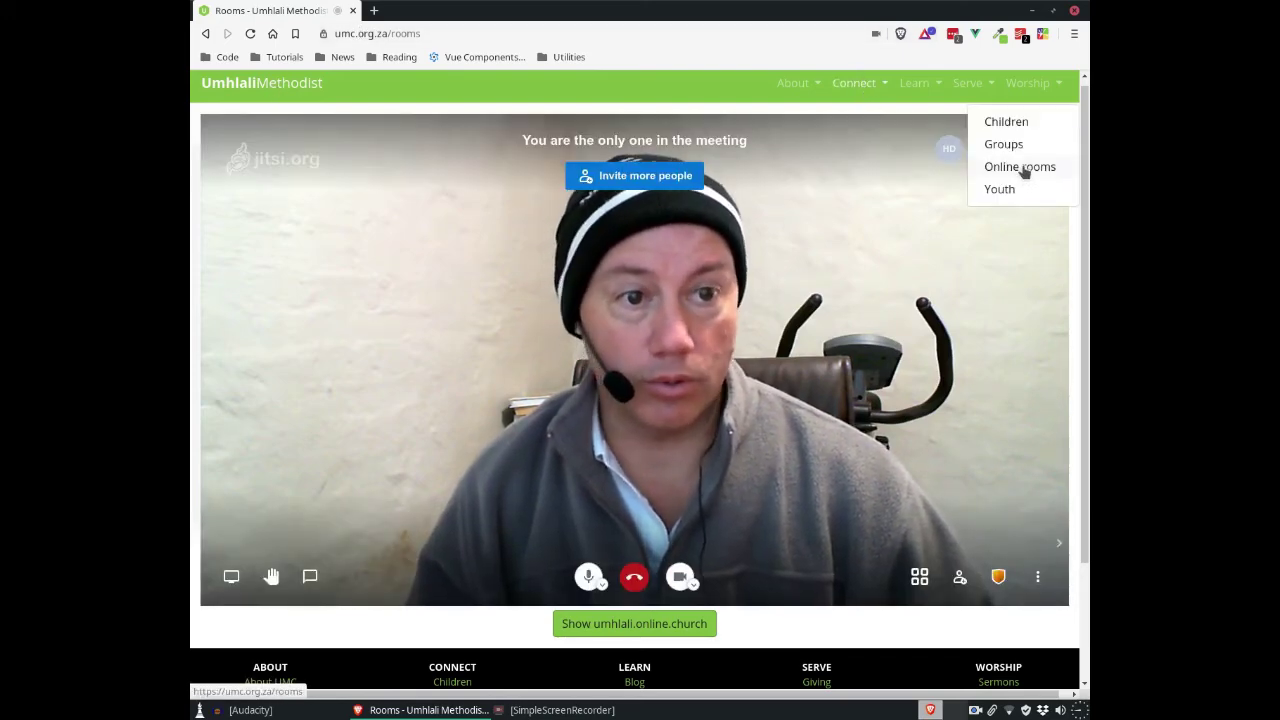
click(455, 84)
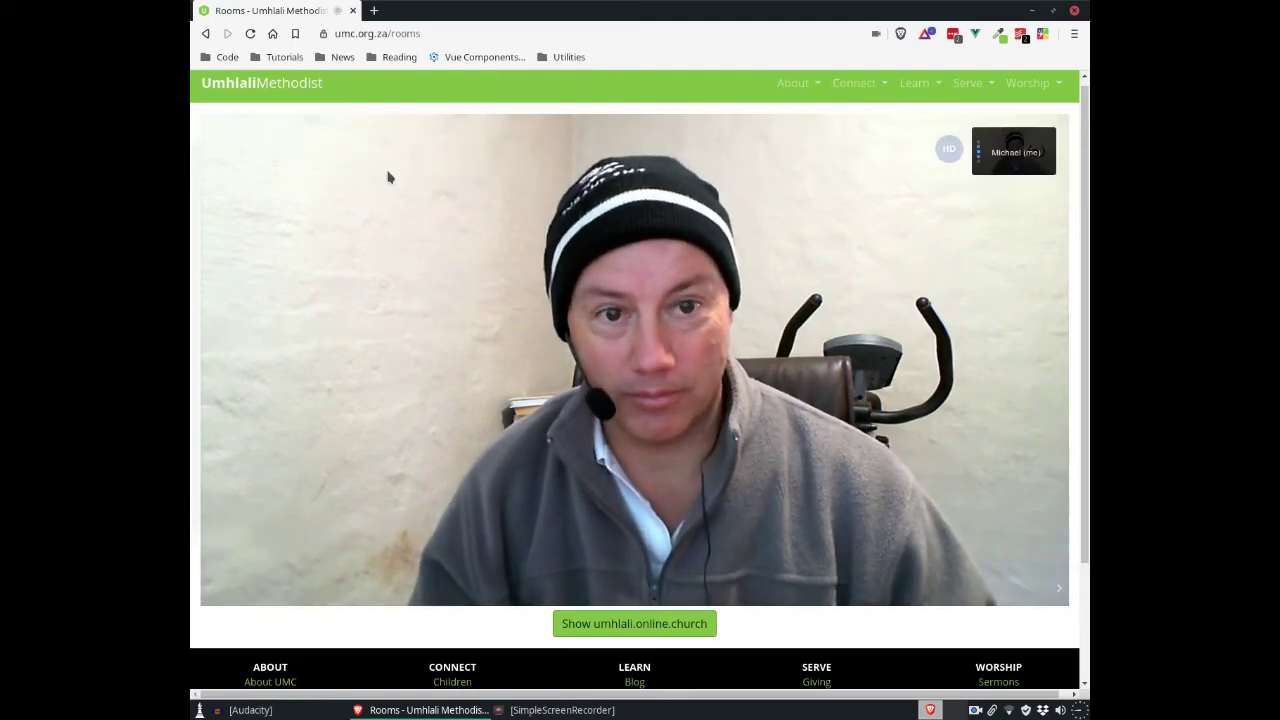
scroll(211, 309, down, 3)
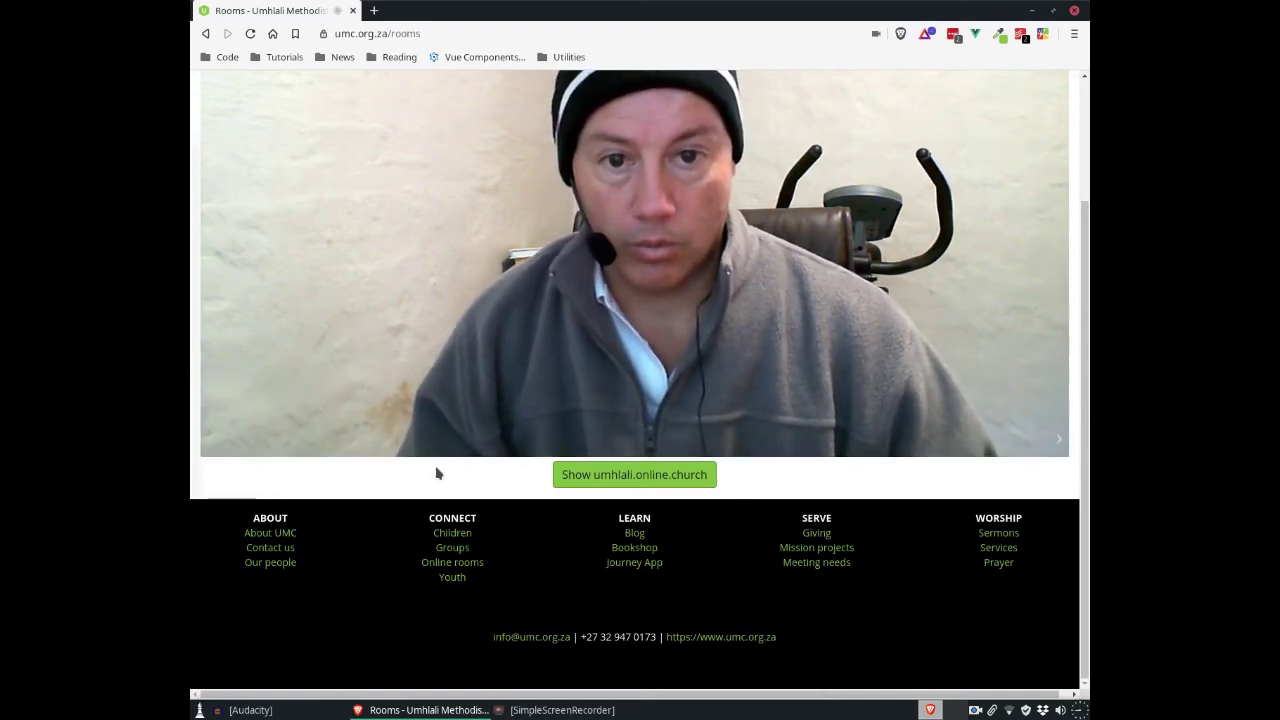
scroll(436, 474, up, 3)
scroll(436, 474, down, 1)
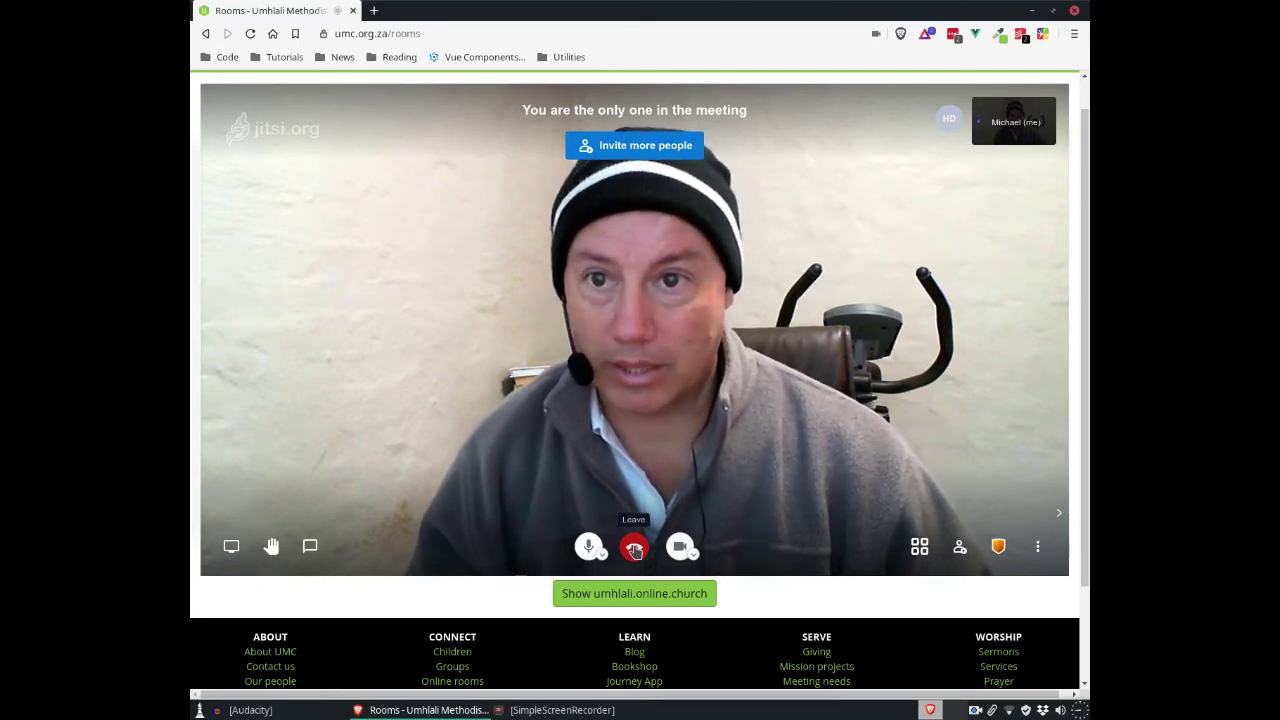
click(634, 548)
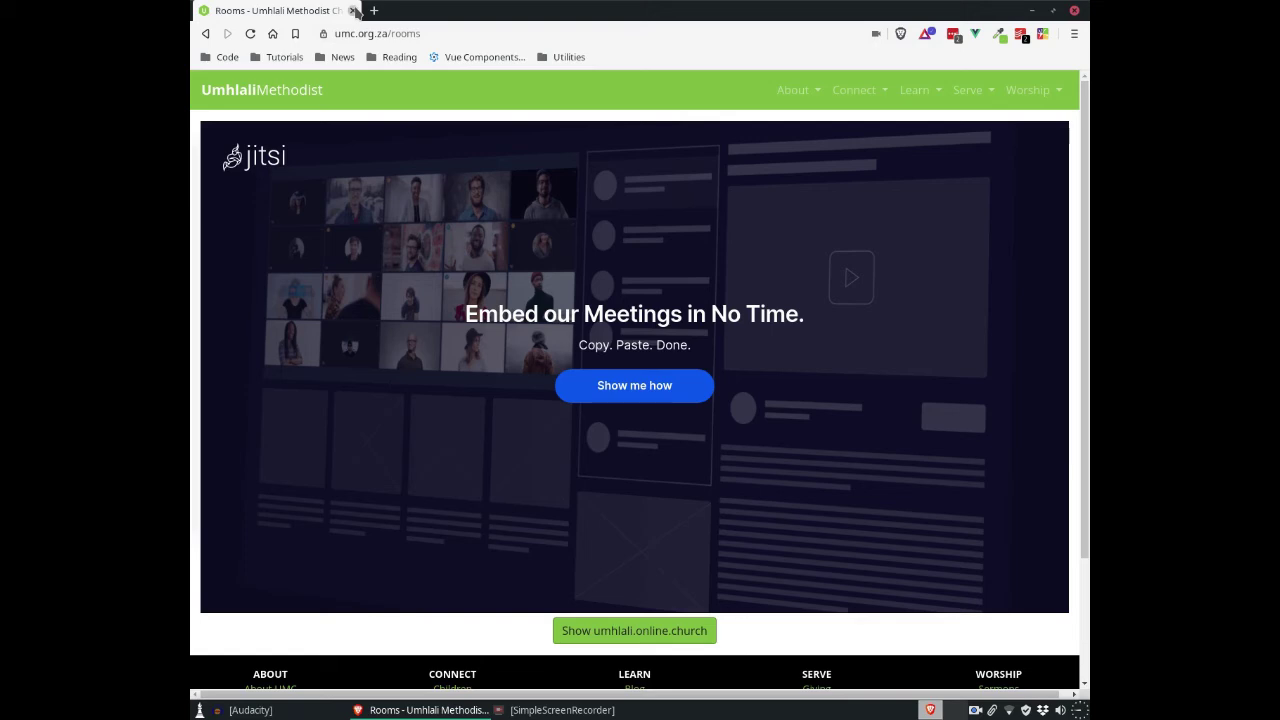
Step: Close the rooms page window and launch a fresh Brave window from the applications list
click(353, 10)
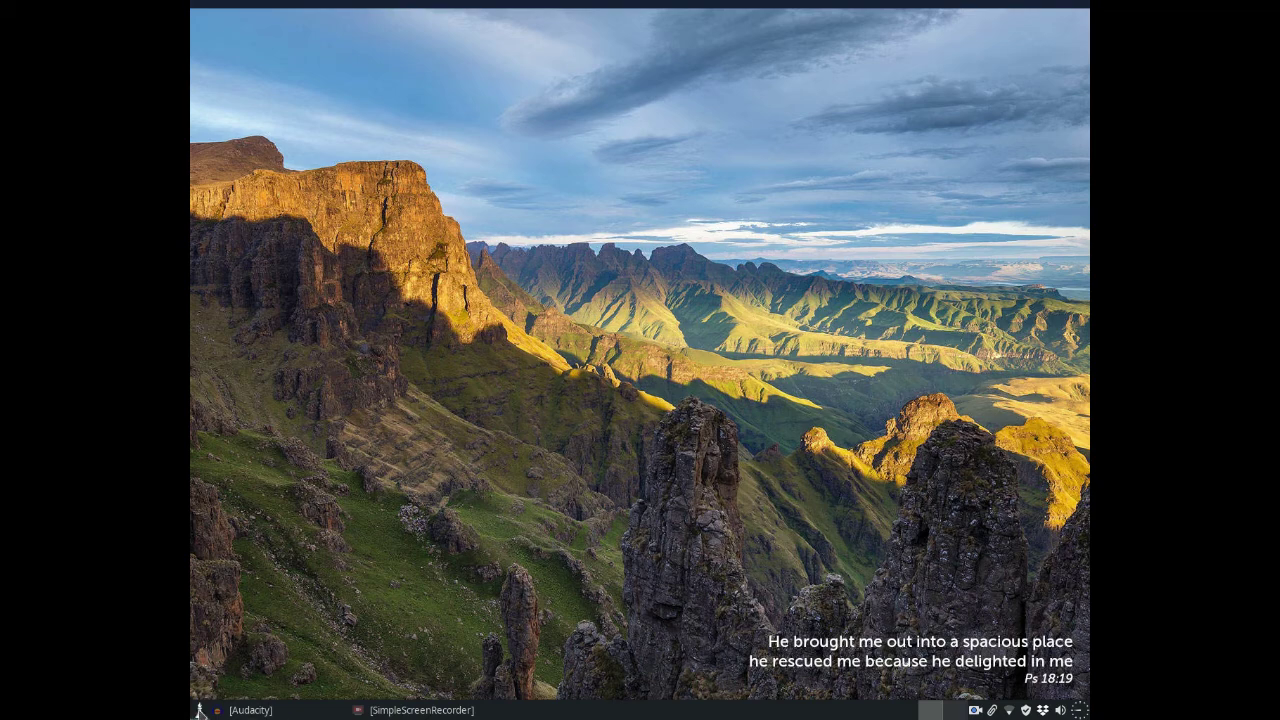
click(200, 710)
click(396, 422)
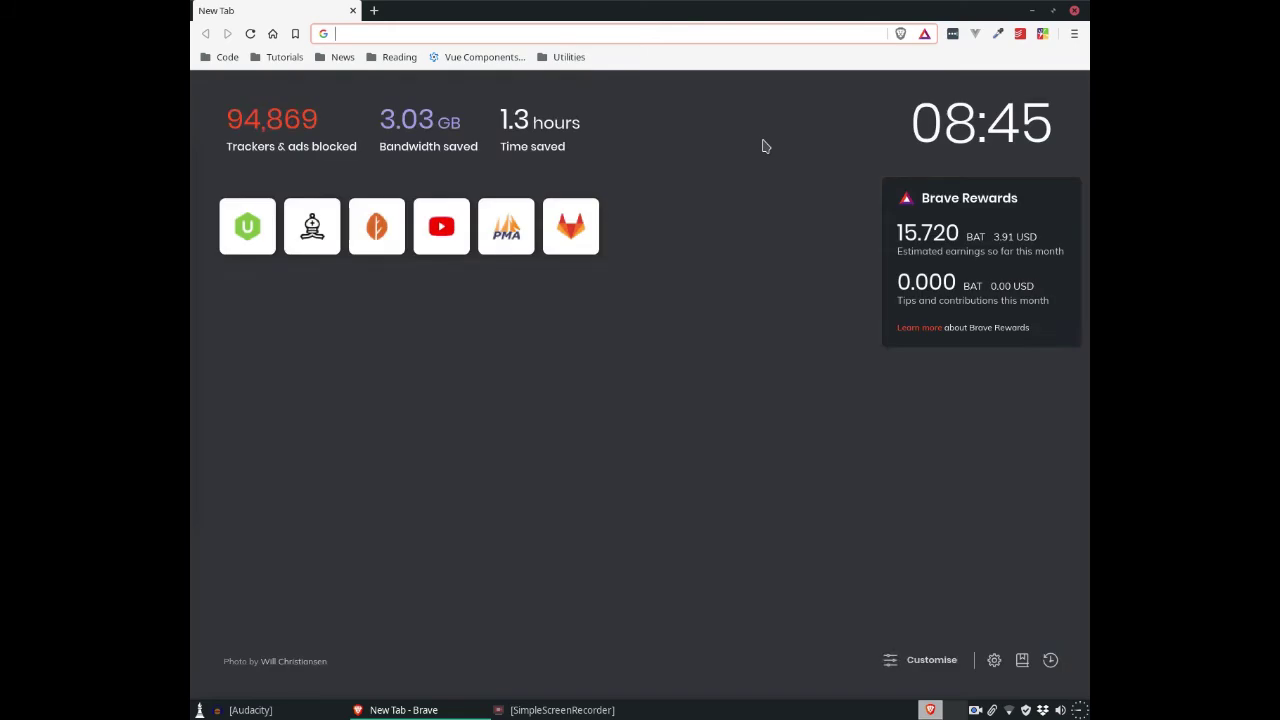
Step: Open the developer tools in a 454 × 799 responsive mobile viewport
key(ctrl+shift+i)
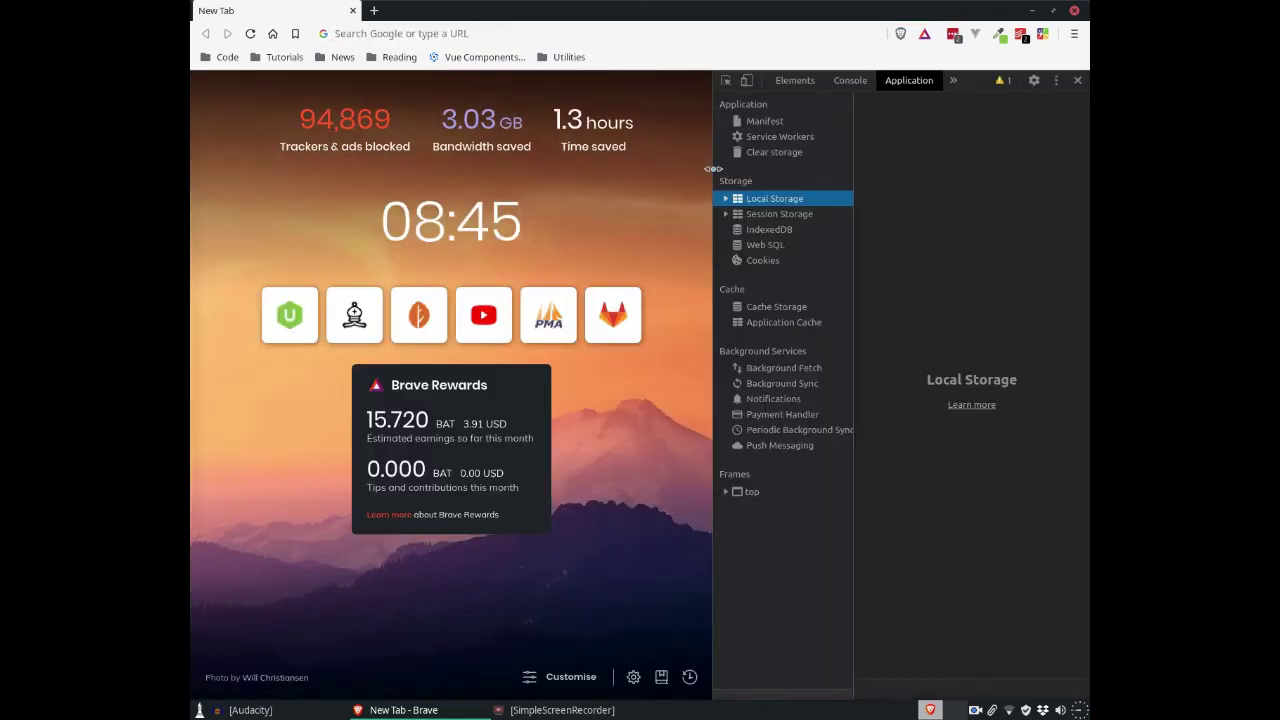
click(746, 80)
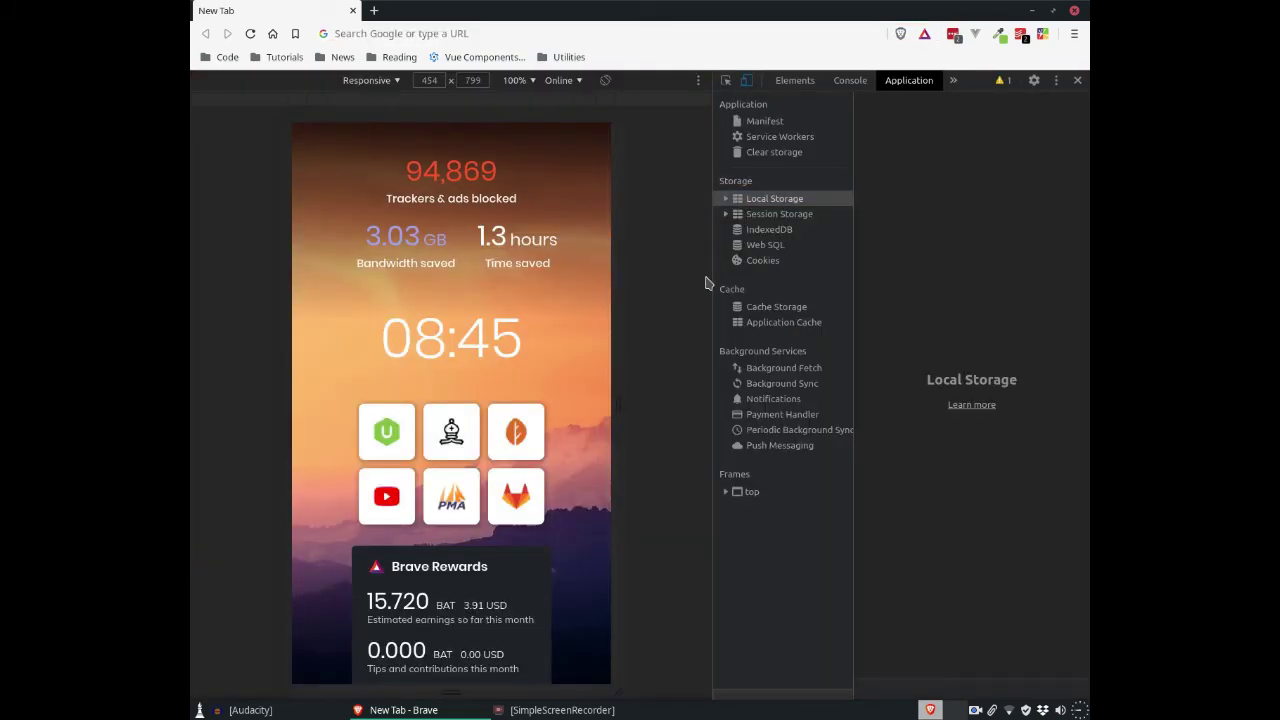
drag(716, 286, 592, 288)
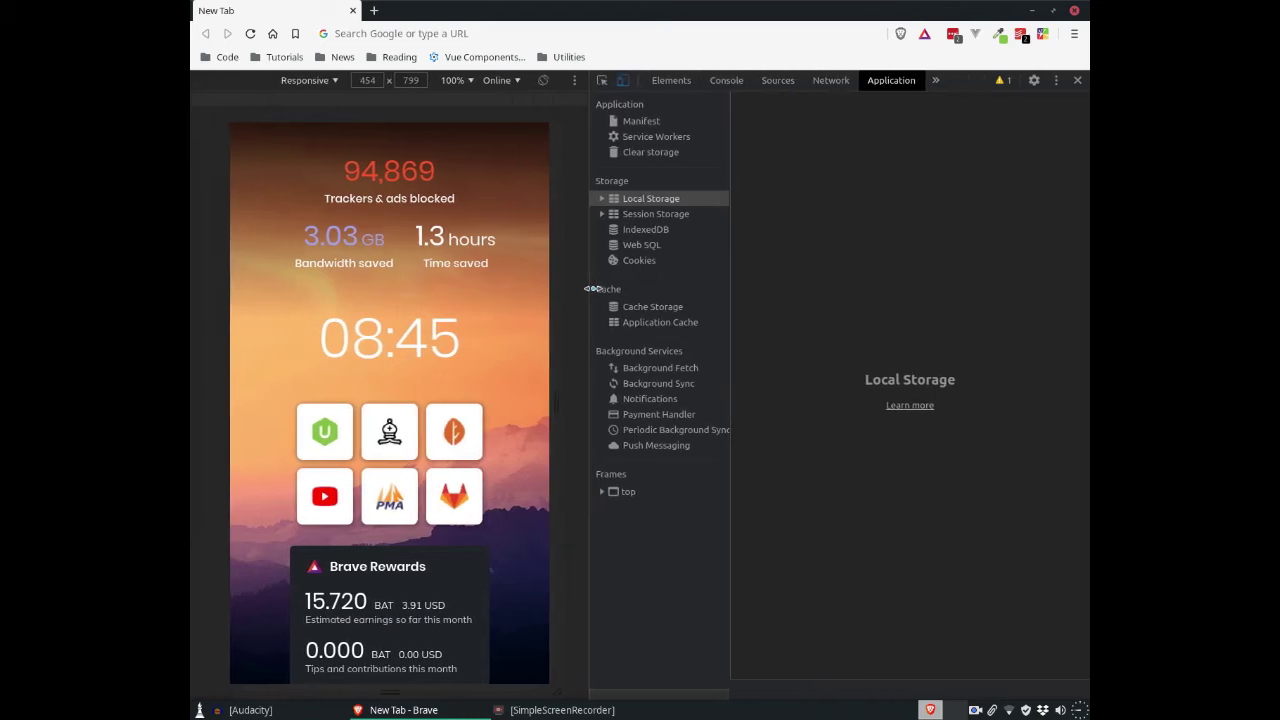
Step: Load umc.org.za from the address bar
click(458, 34)
text(u)
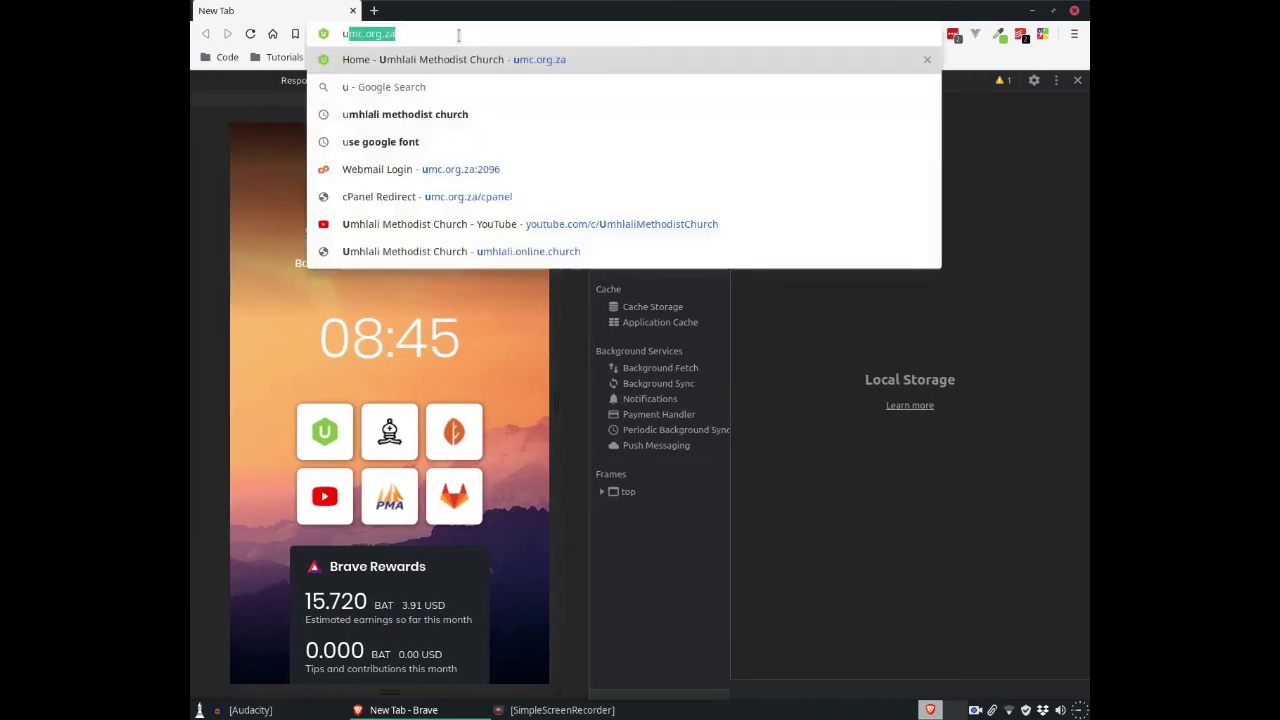
text(mc.org.za)
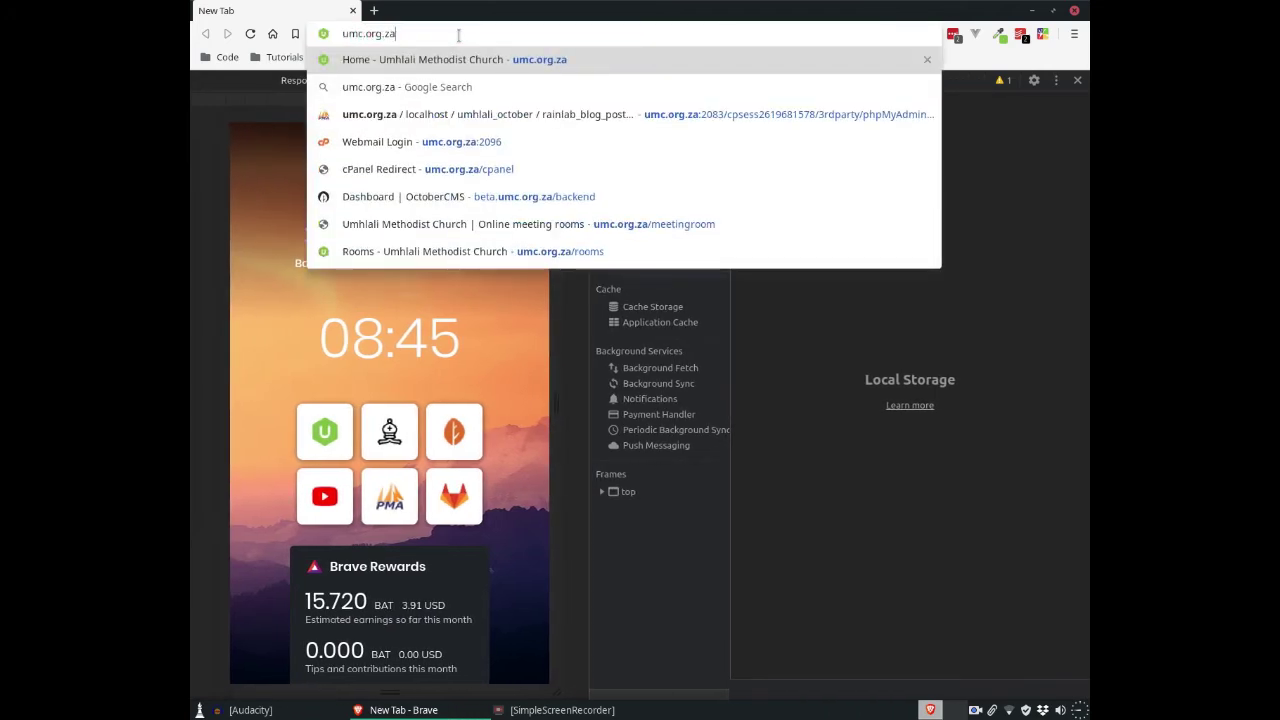
key(Return)
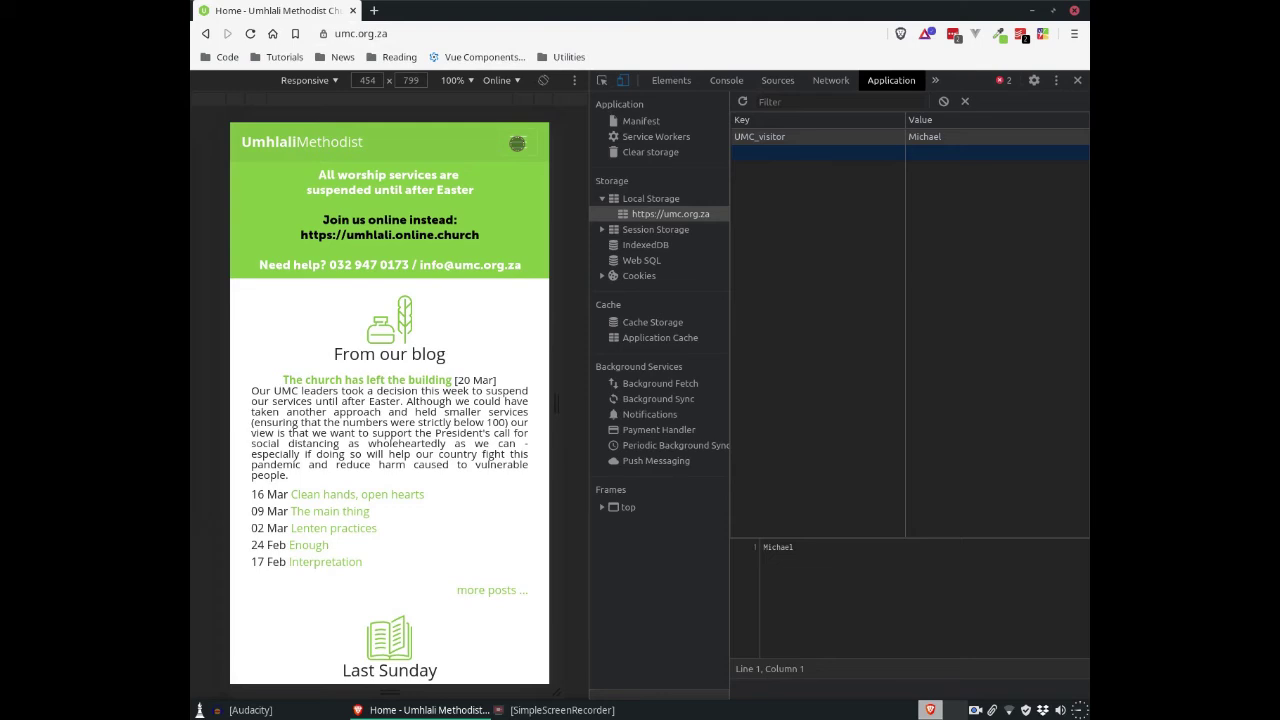
Step: Go through the menu to Connect > Online rooms and enter the visitor's personal room
click(517, 143)
click(268, 198)
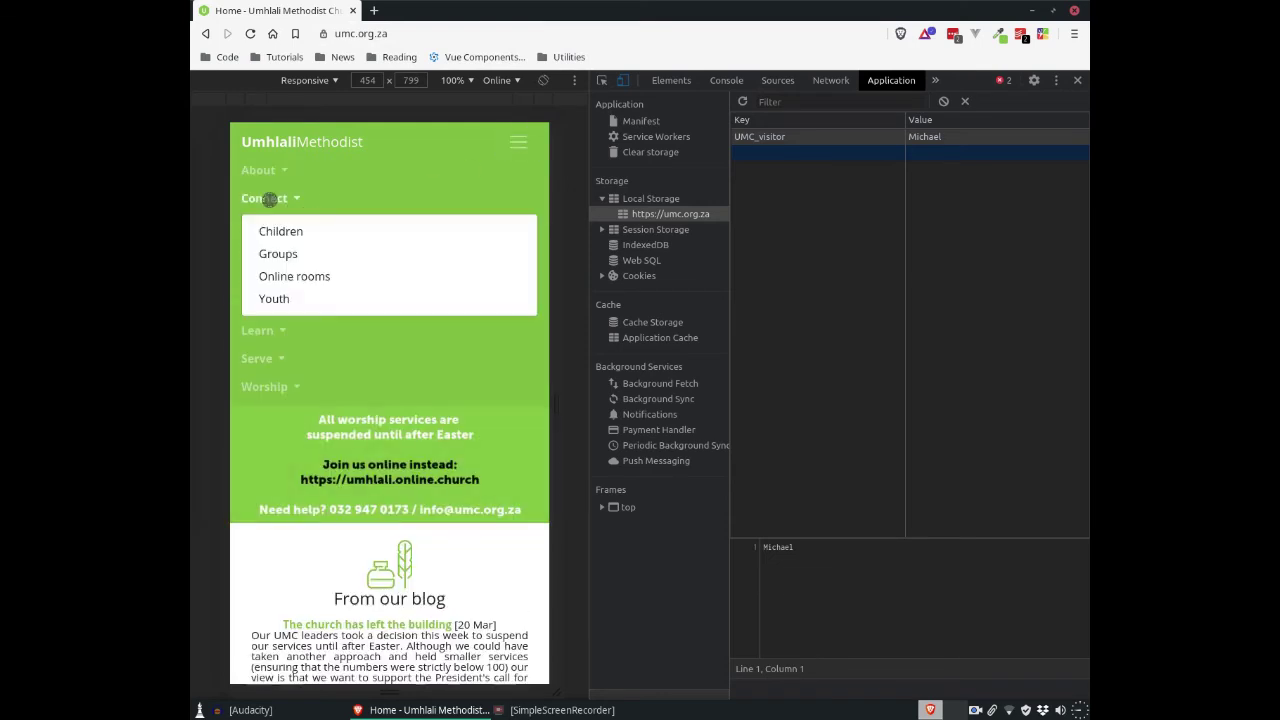
click(299, 276)
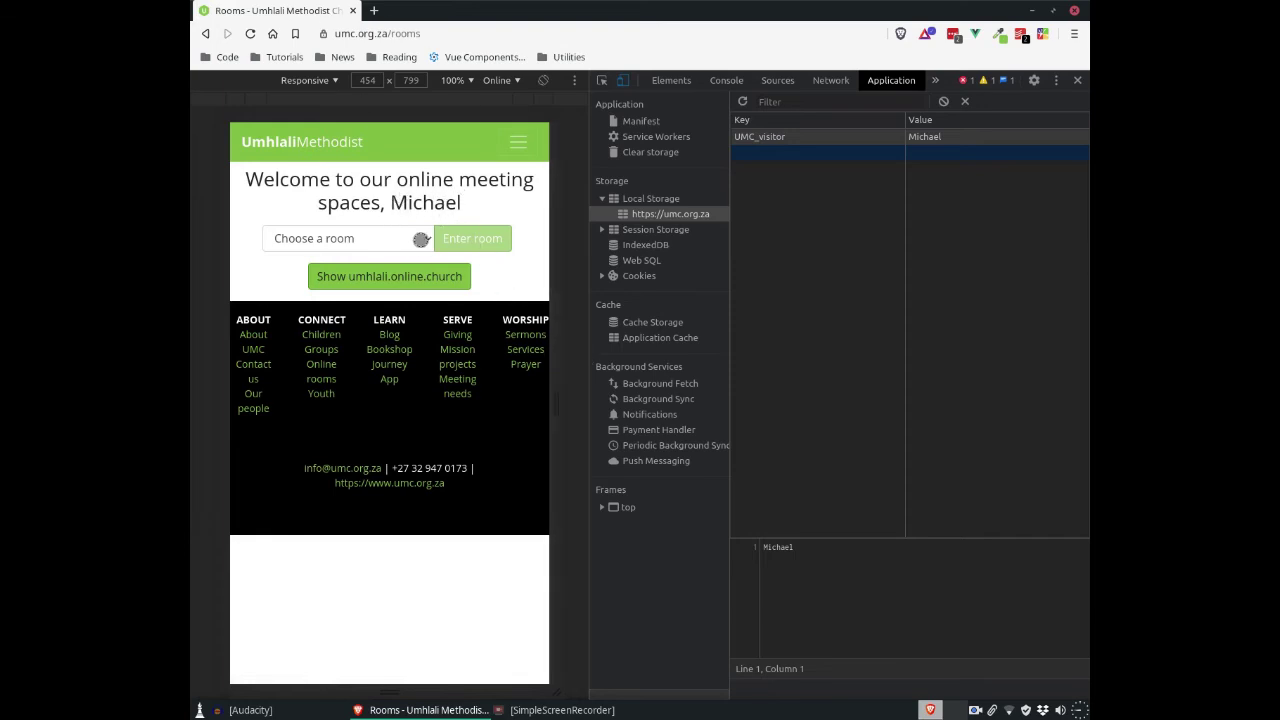
click(421, 240)
click(354, 440)
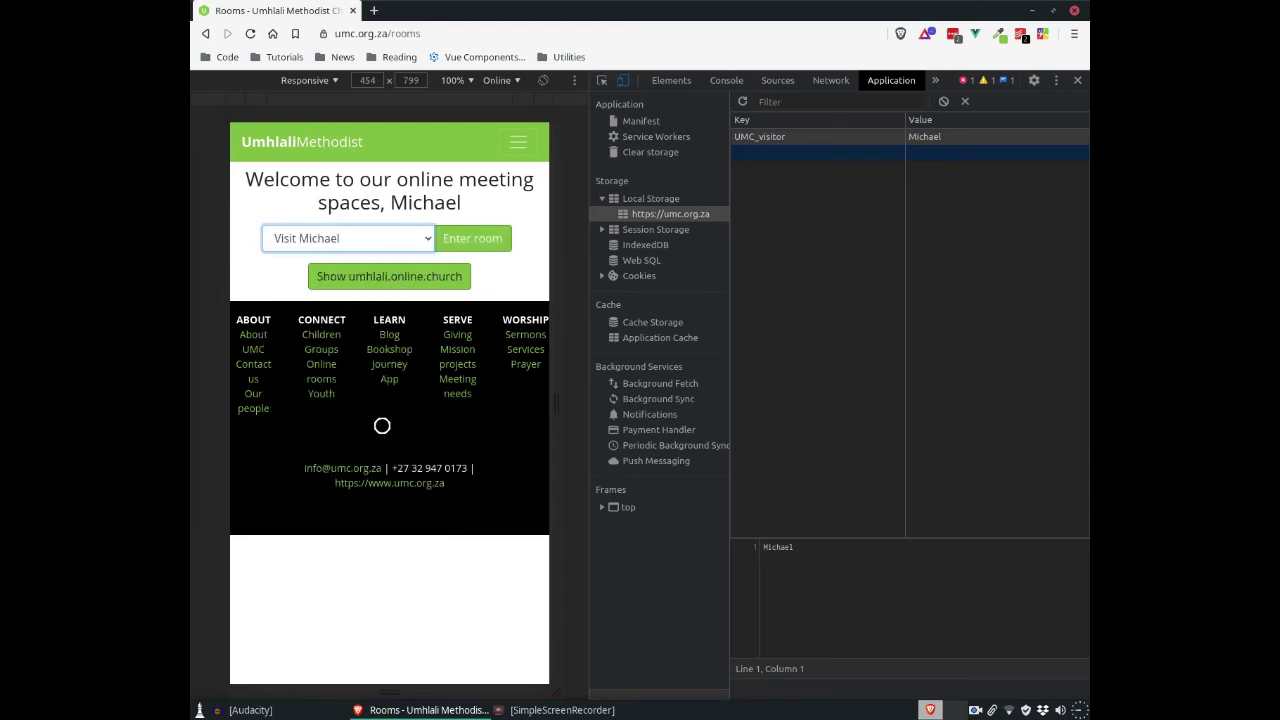
click(474, 239)
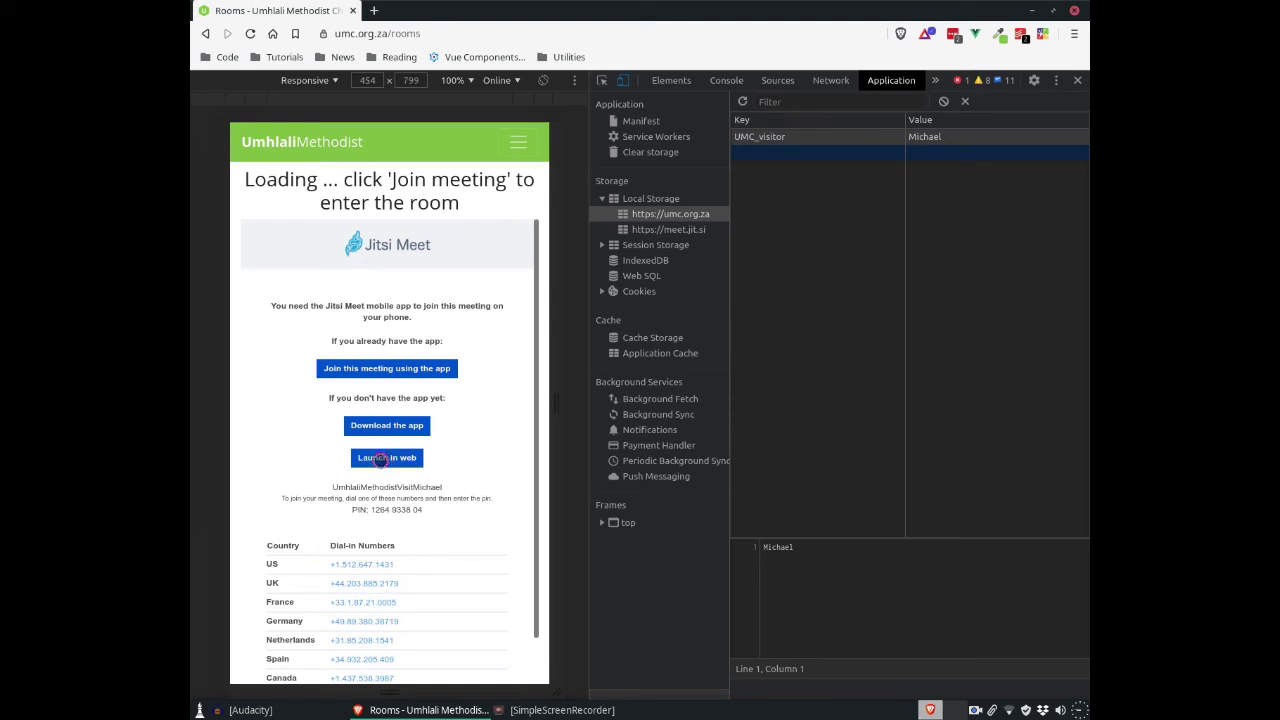
Step: Launch Jitsi Meet in the web browser and join the visit room alone with the camera live
click(380, 457)
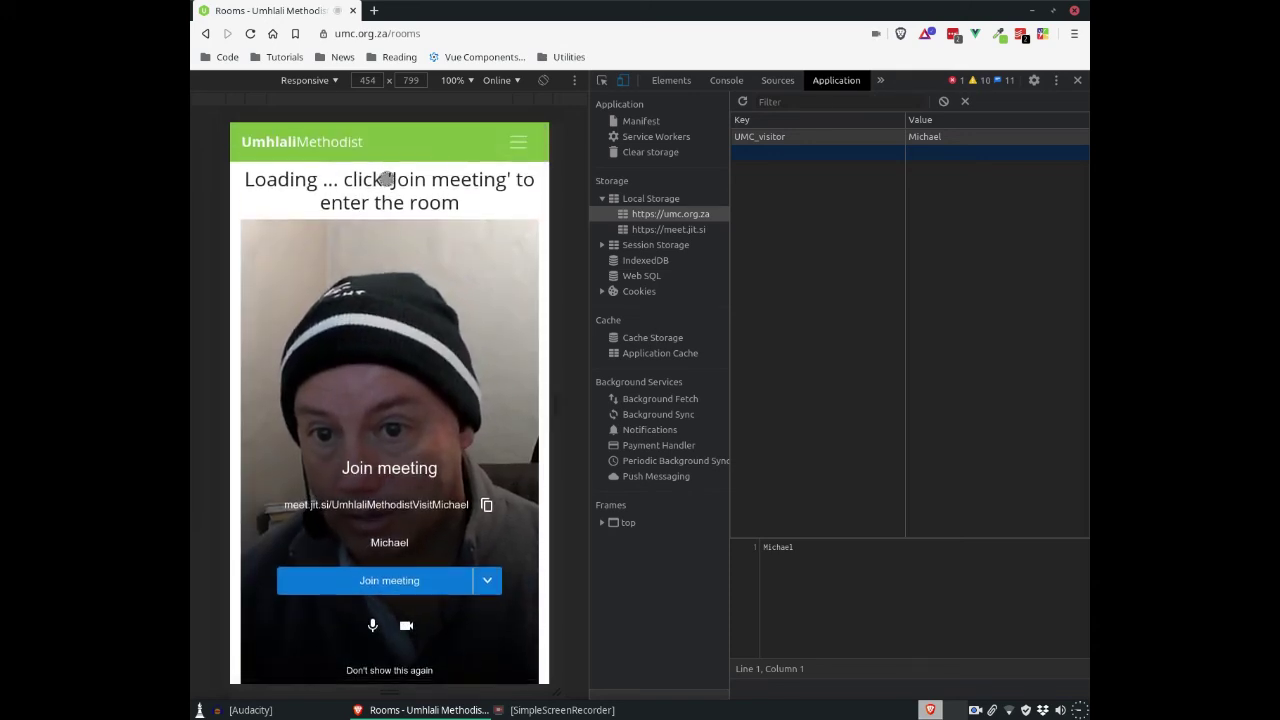
click(383, 579)
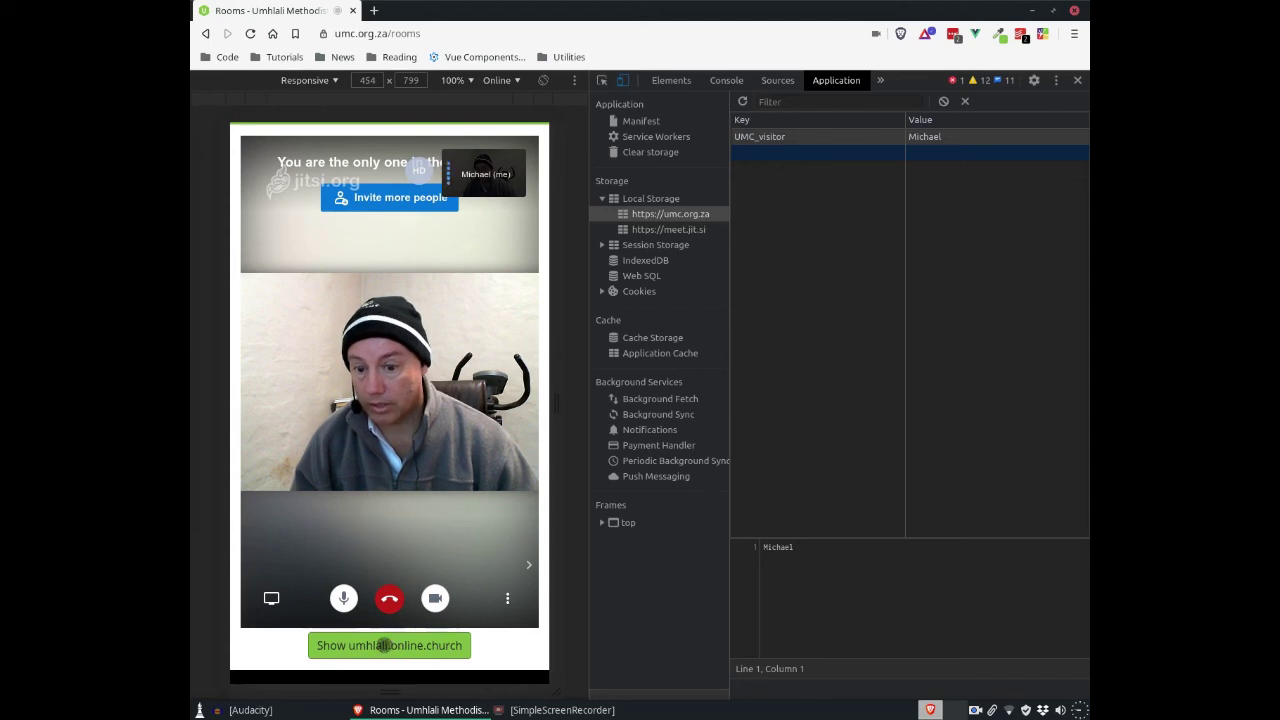
click(383, 645)
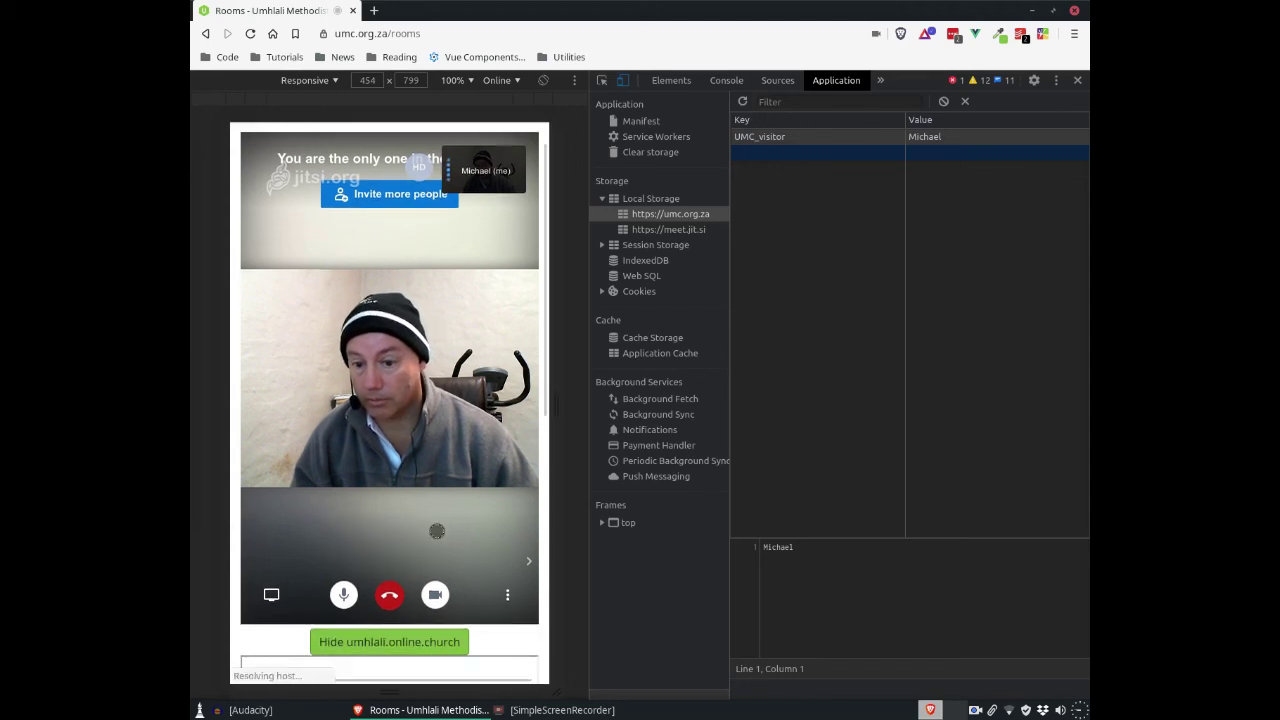
scroll(436, 530, down, 3)
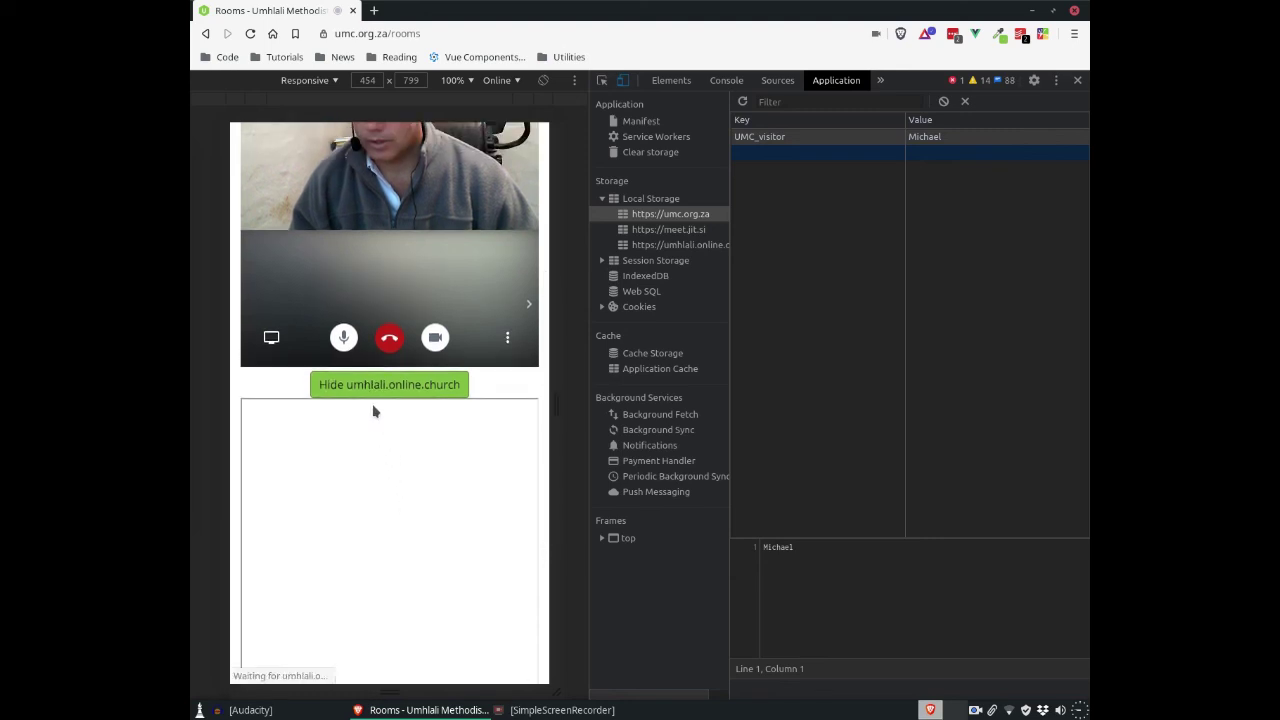
click(376, 392)
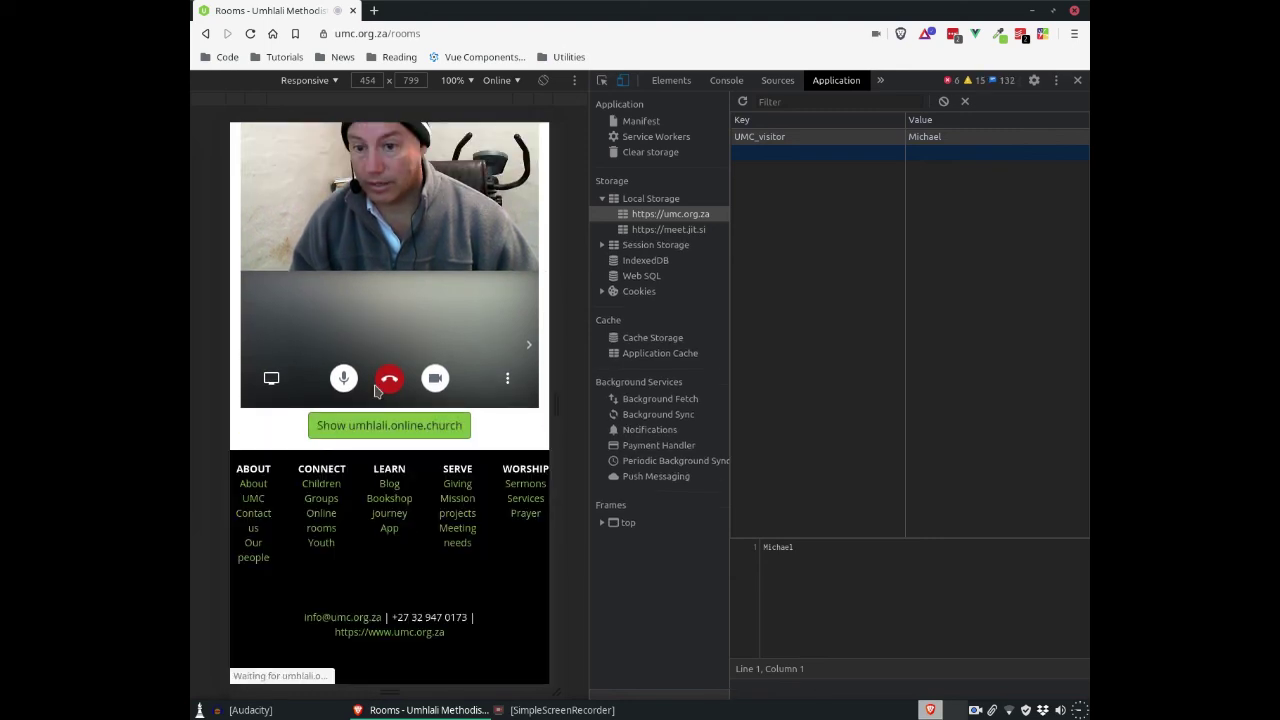
scroll(456, 255, up, 3)
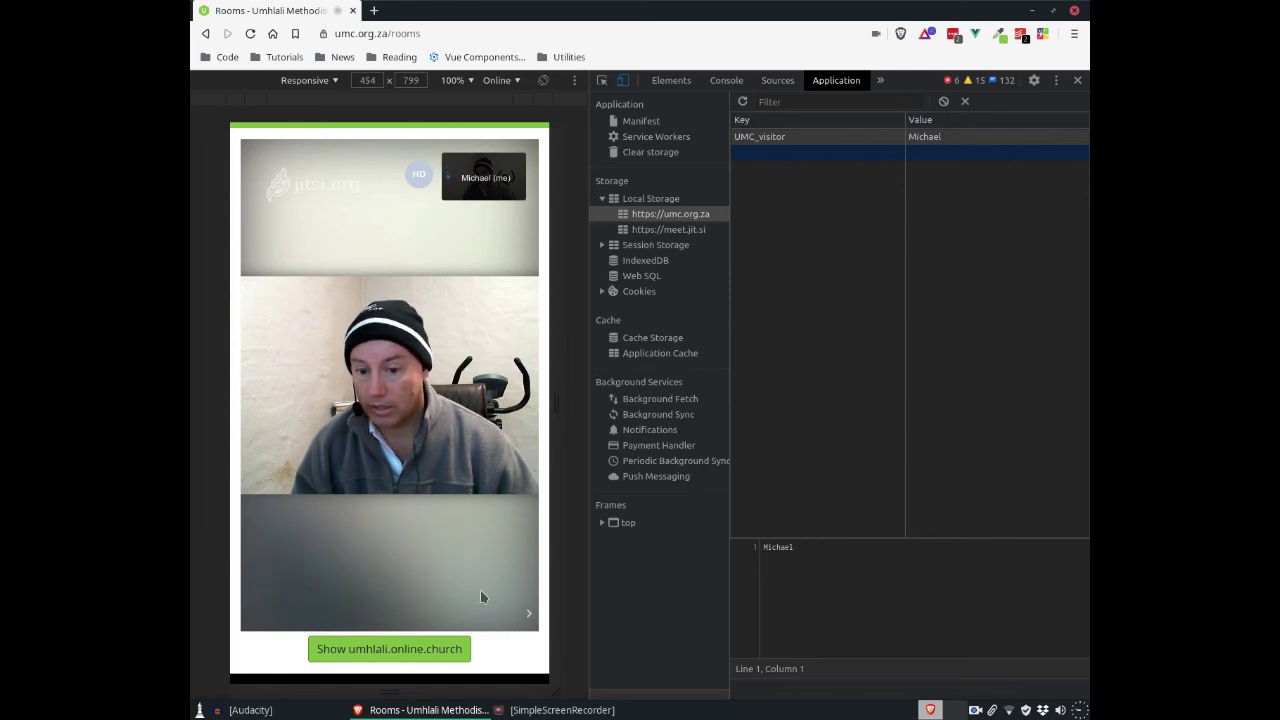
scroll(475, 540, down, 1)
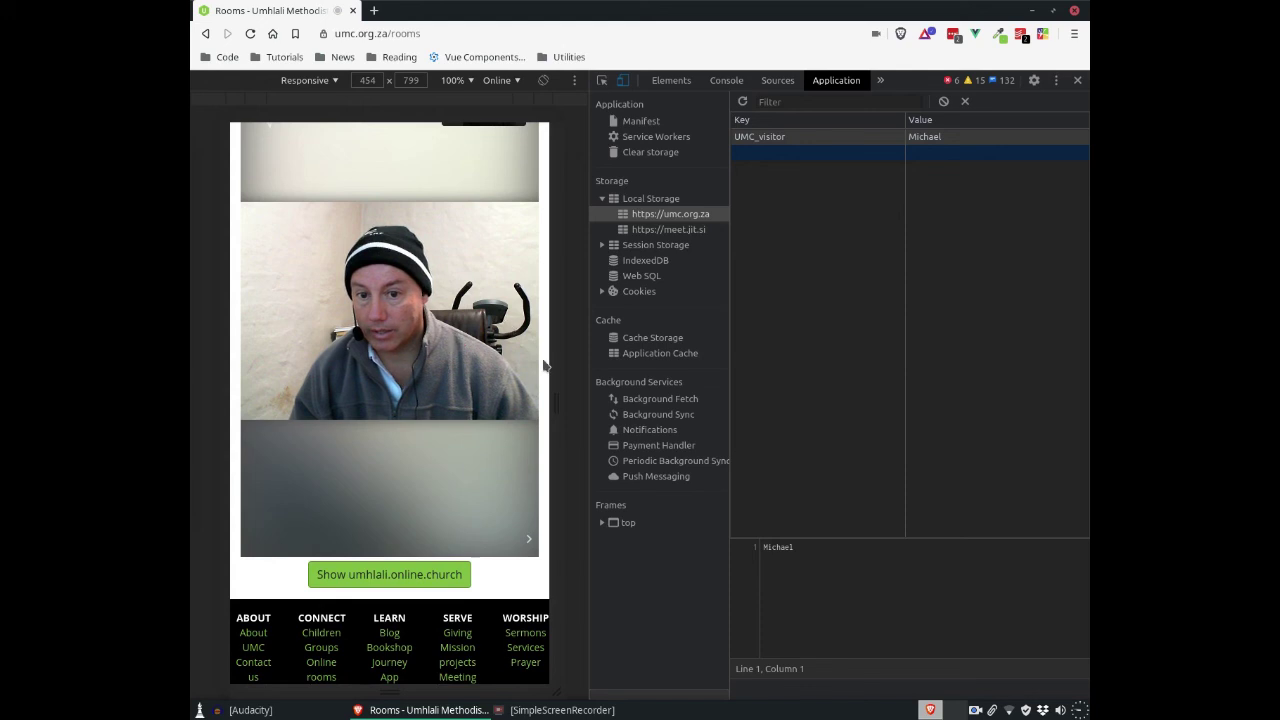
mouse_move(515, 535)
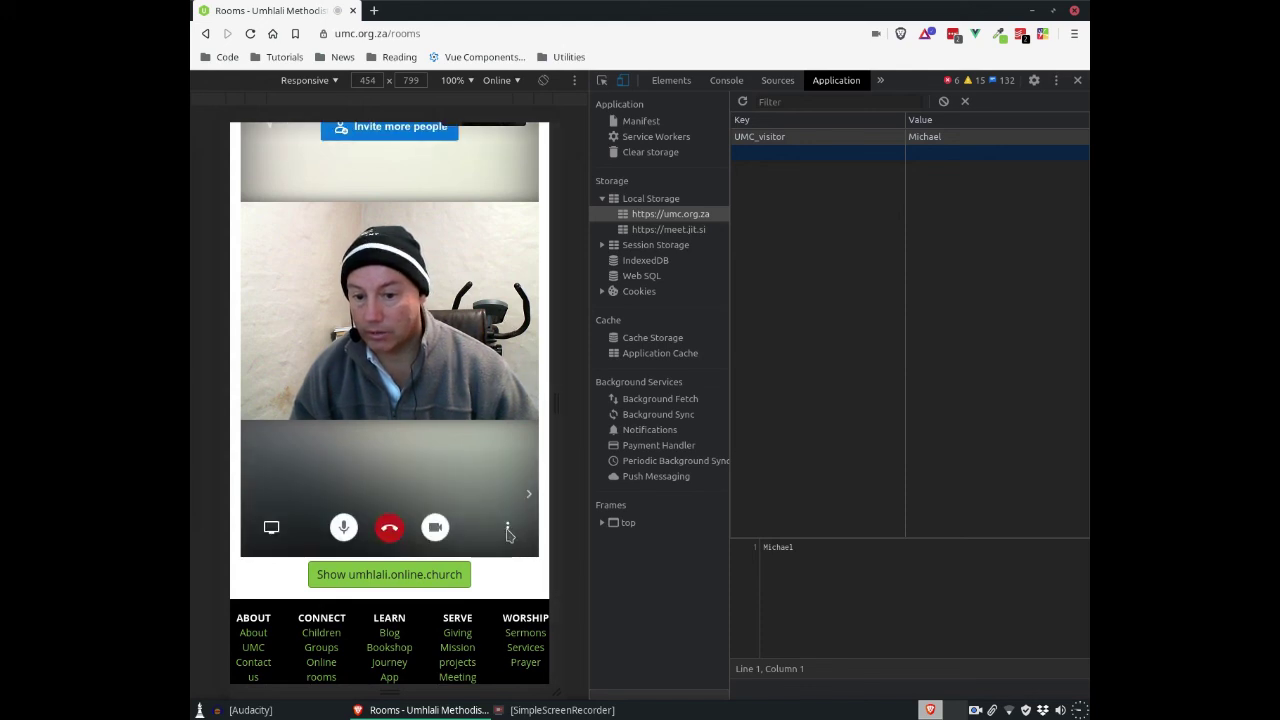
click(507, 530)
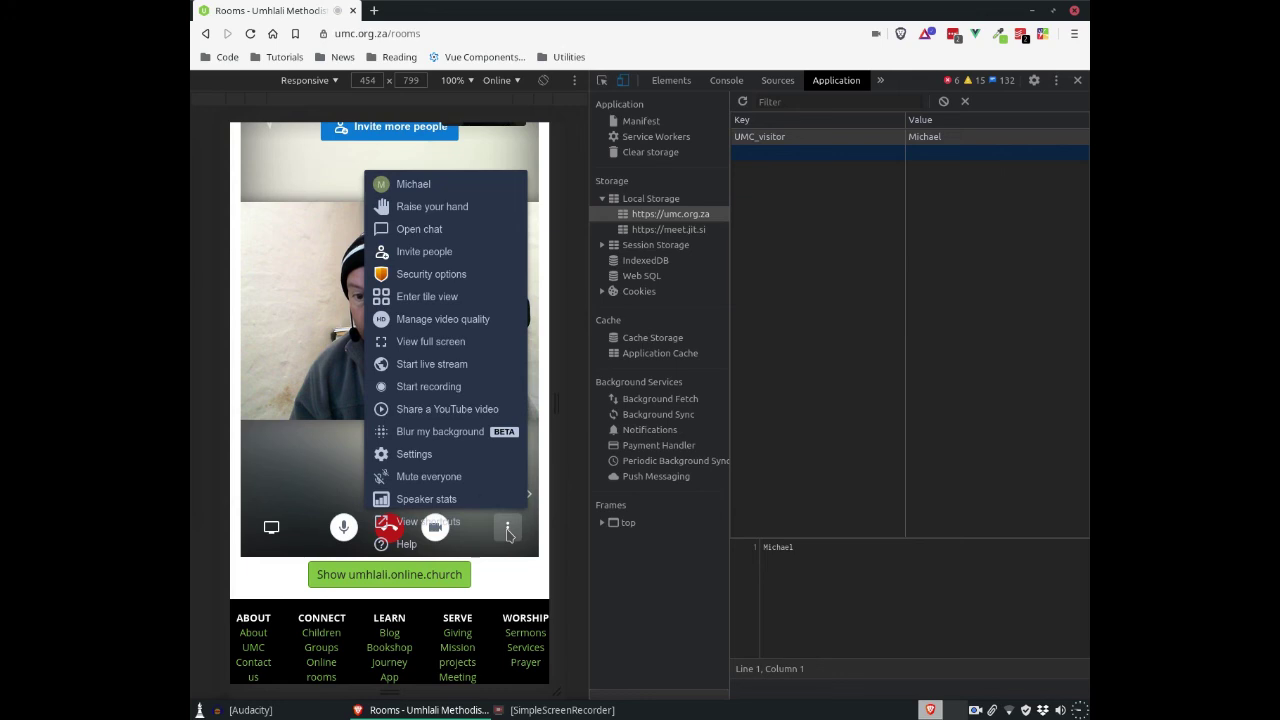
Step: Switch tile view on and back off, then show the Keyboard shortcuts list
click(444, 298)
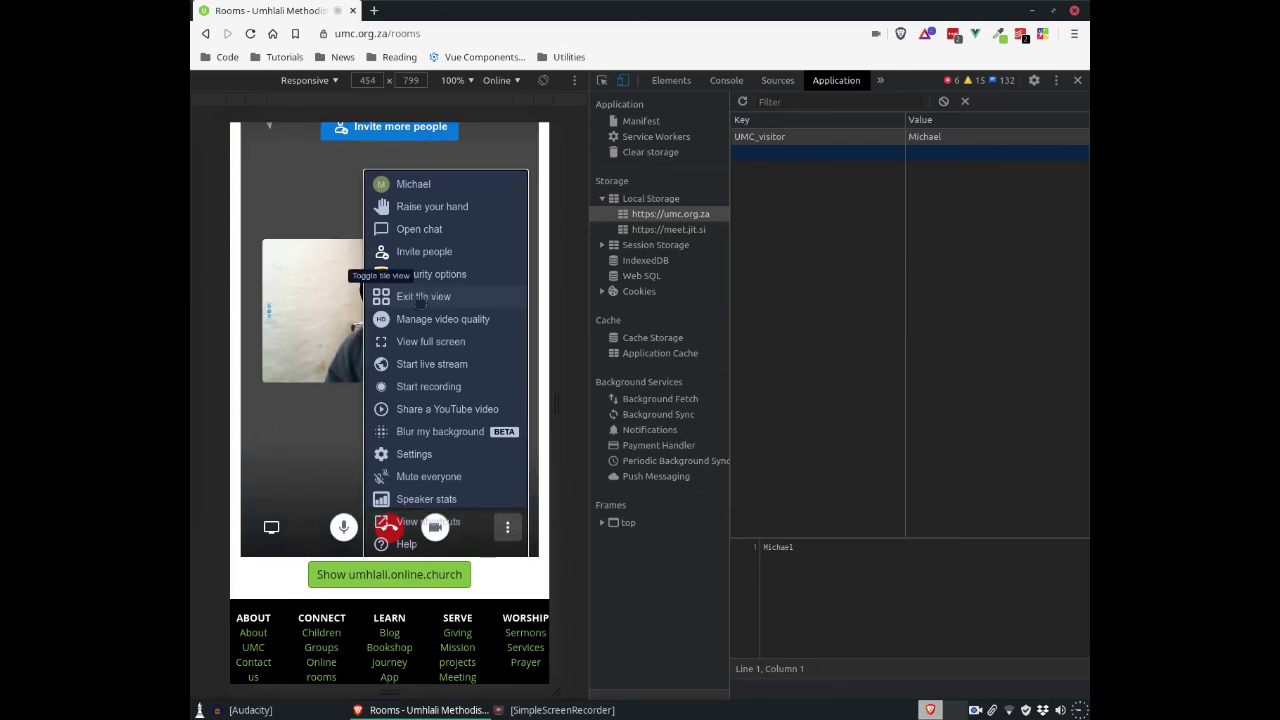
click(424, 298)
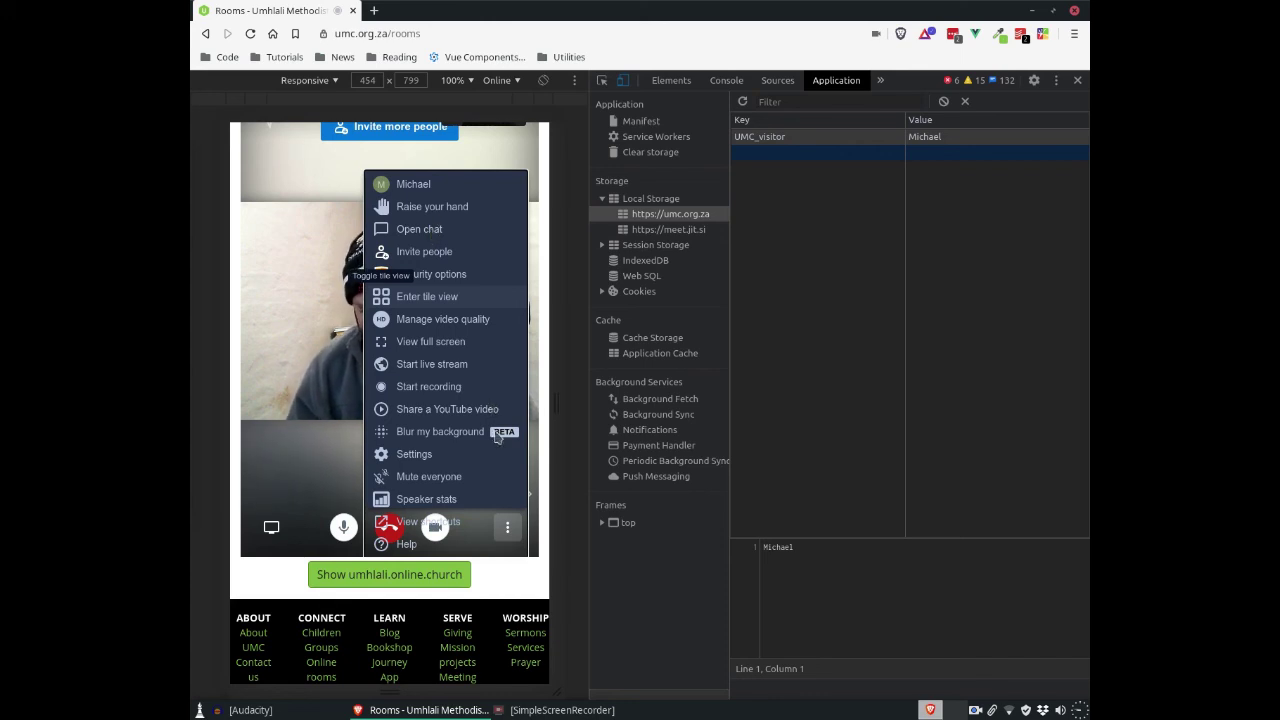
click(508, 524)
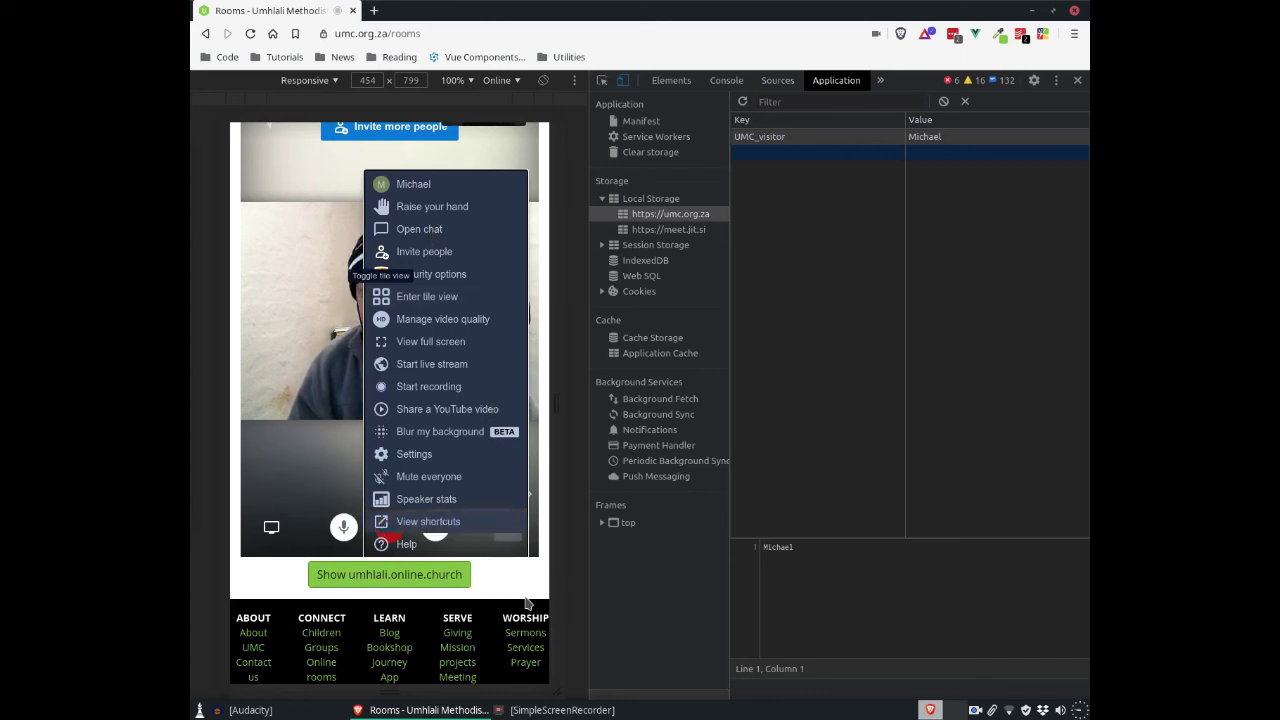
scroll(468, 518, up, 1)
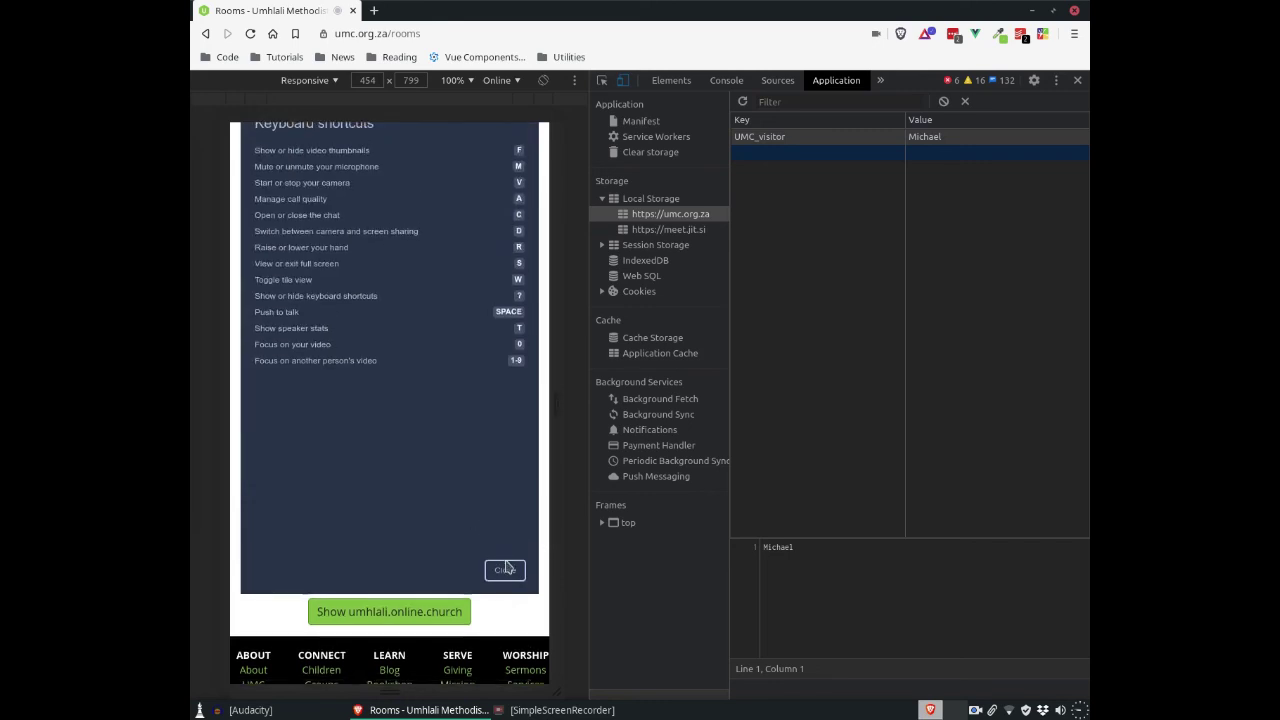
Step: Dismiss the Keyboard shortcuts dialog to return to the live call video
click(505, 569)
scroll(456, 465, up, 1)
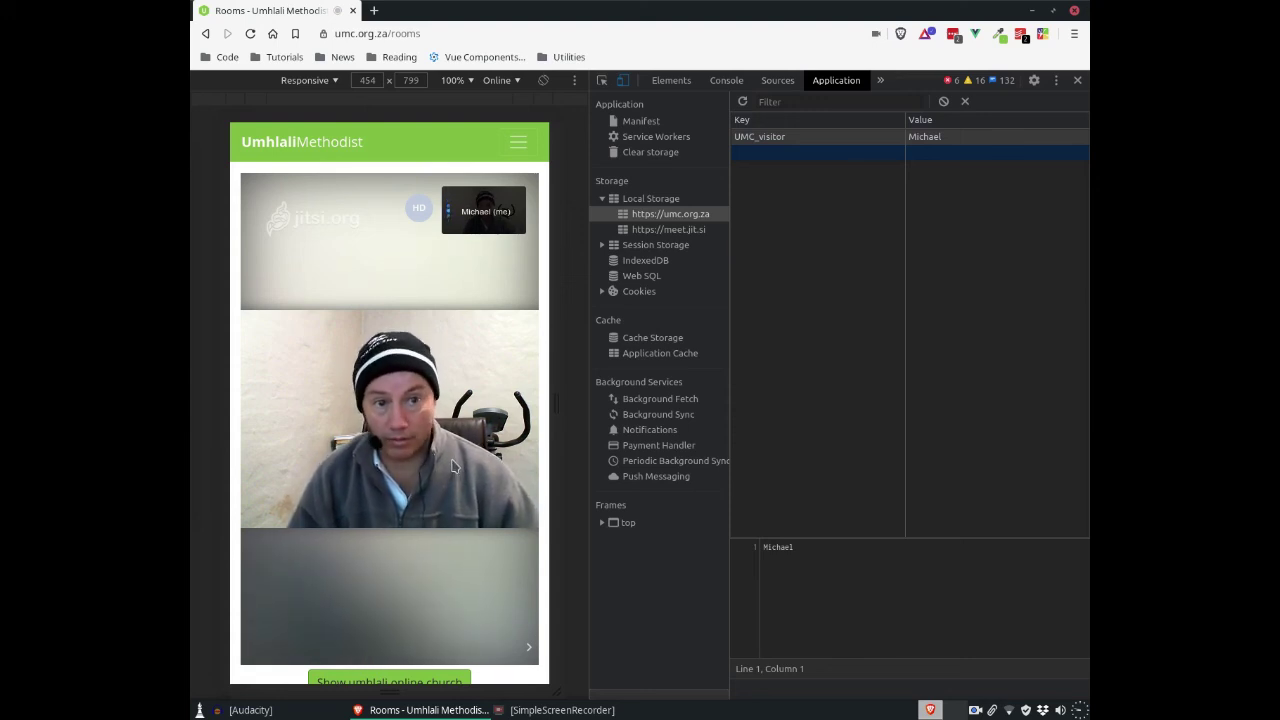
scroll(450, 490, down, 1)
click(395, 648)
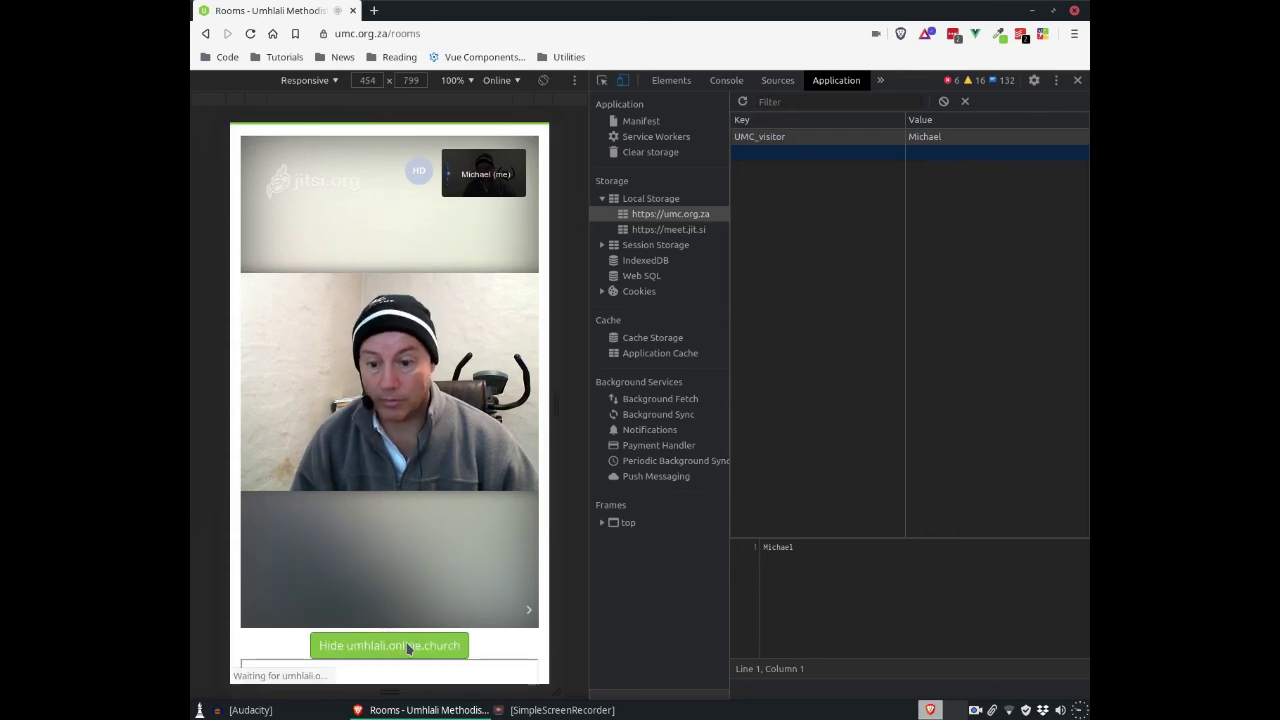
scroll(441, 622, down, 2)
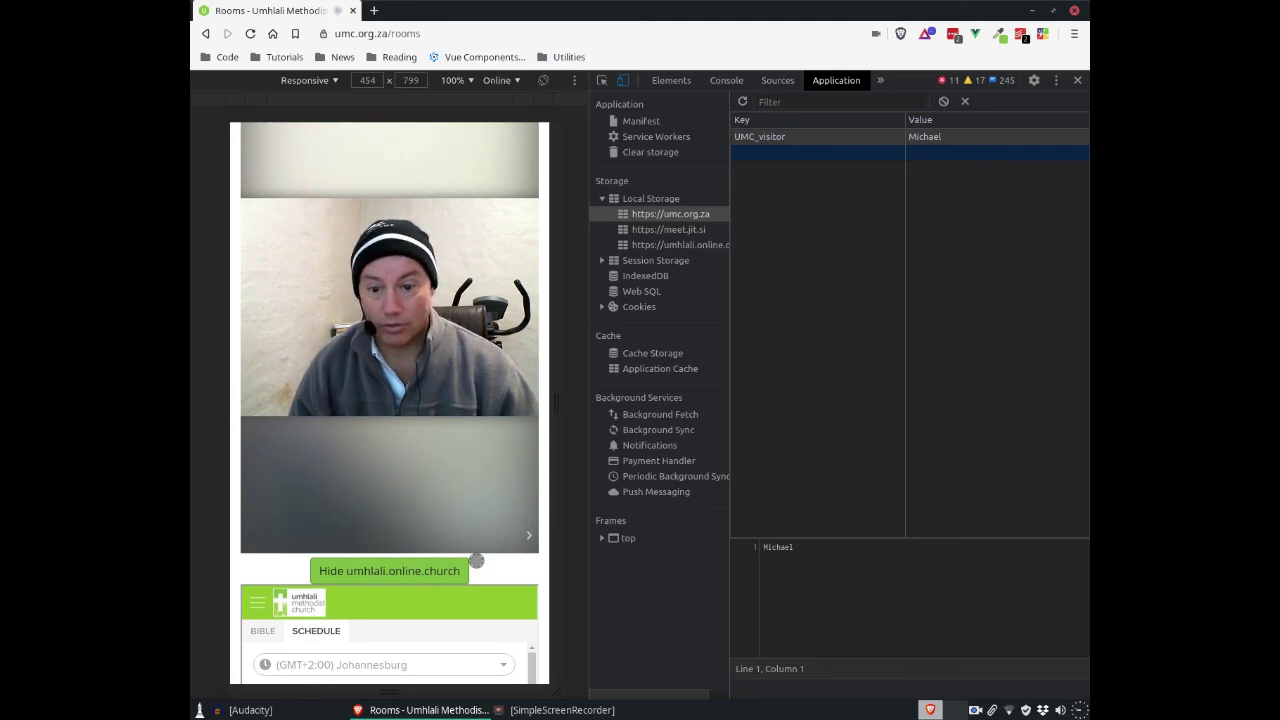
click(438, 568)
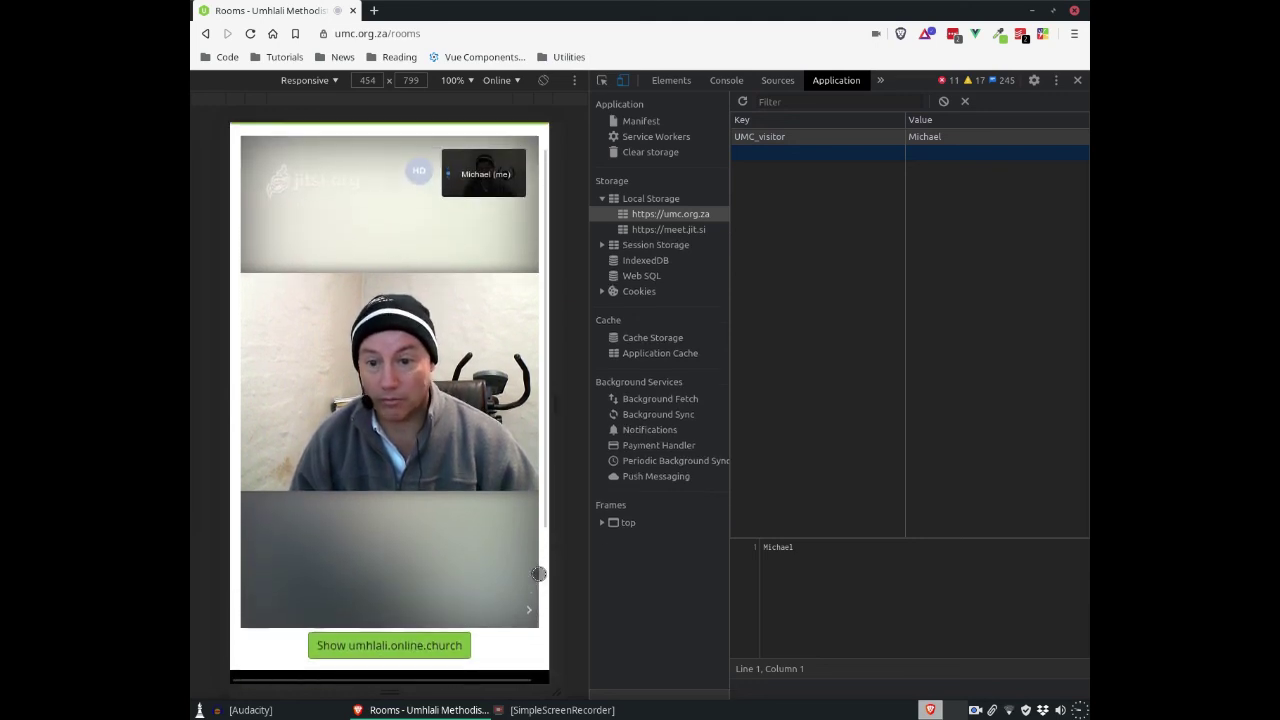